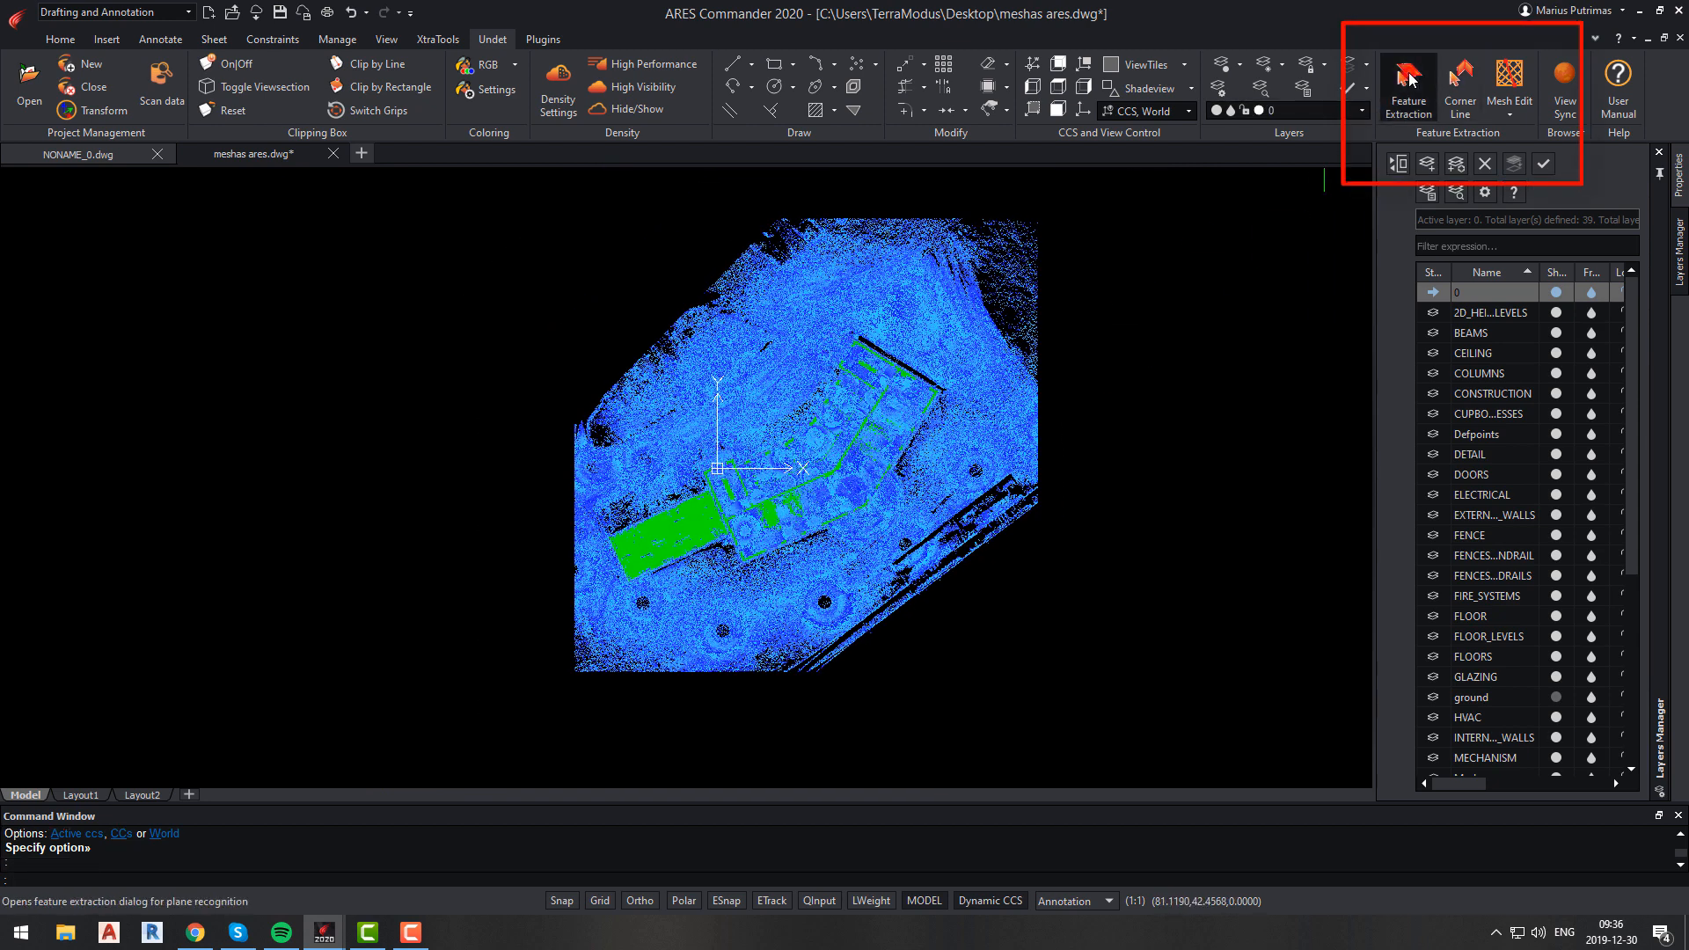
Step: Start Feature Extraction, recognise a plane from a ground point beside the building, and reduce the recognition step to 0.23 m
left_click(1409, 79)
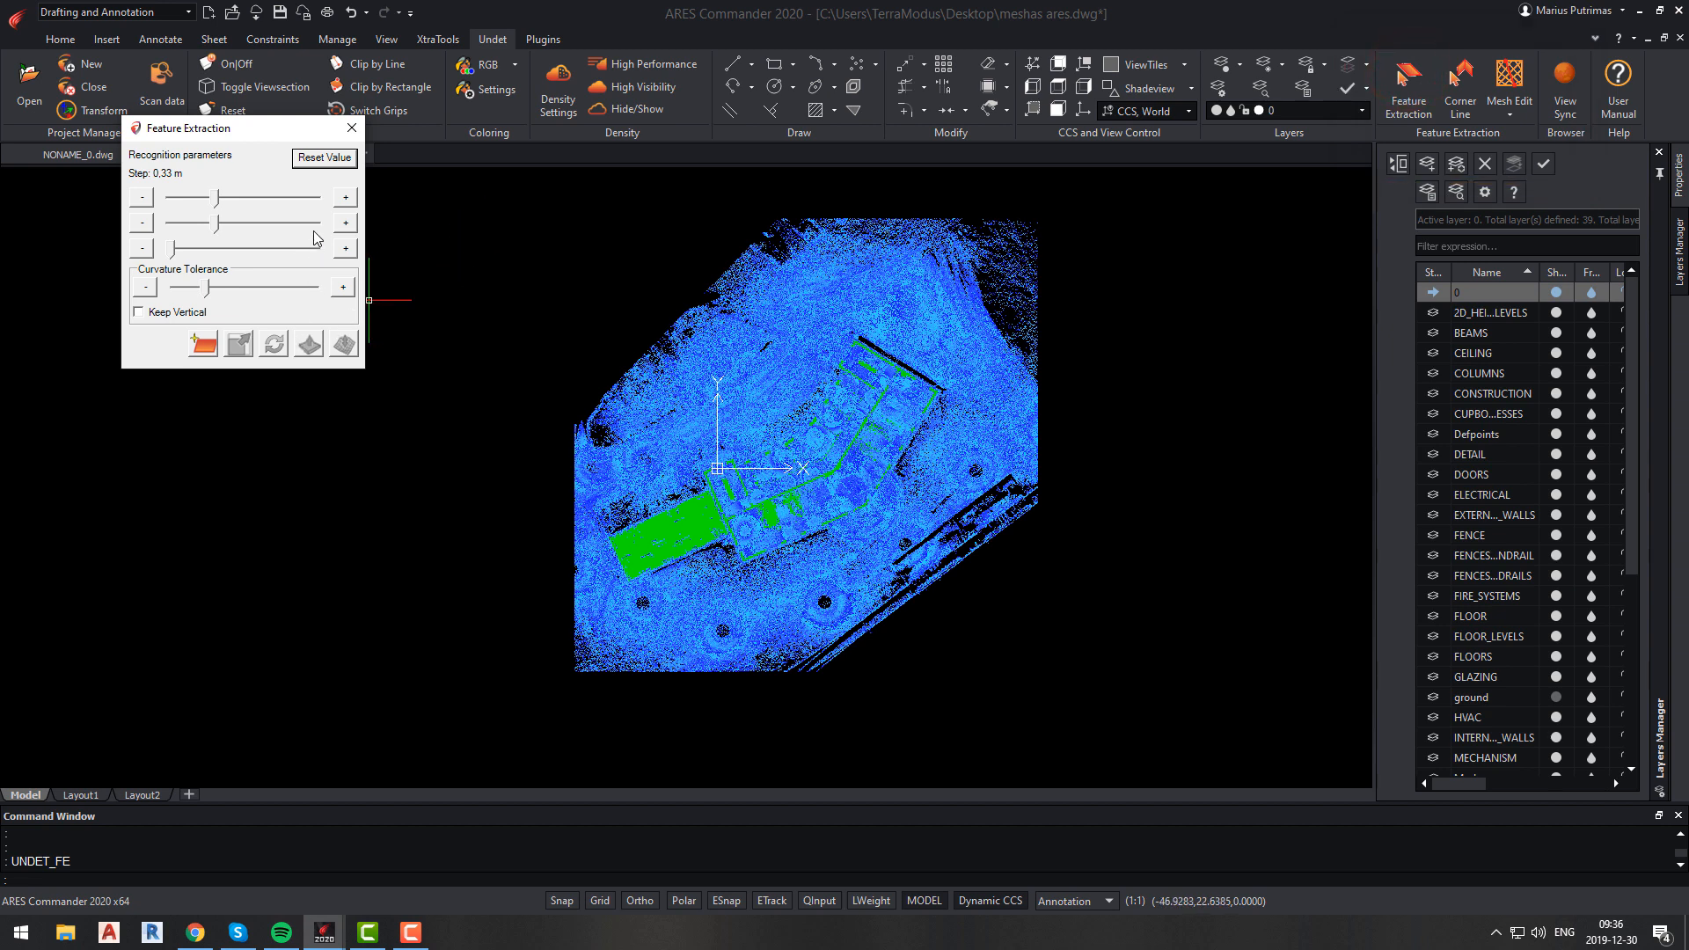
left_click(203, 344)
scroll(585, 528, "up", 6)
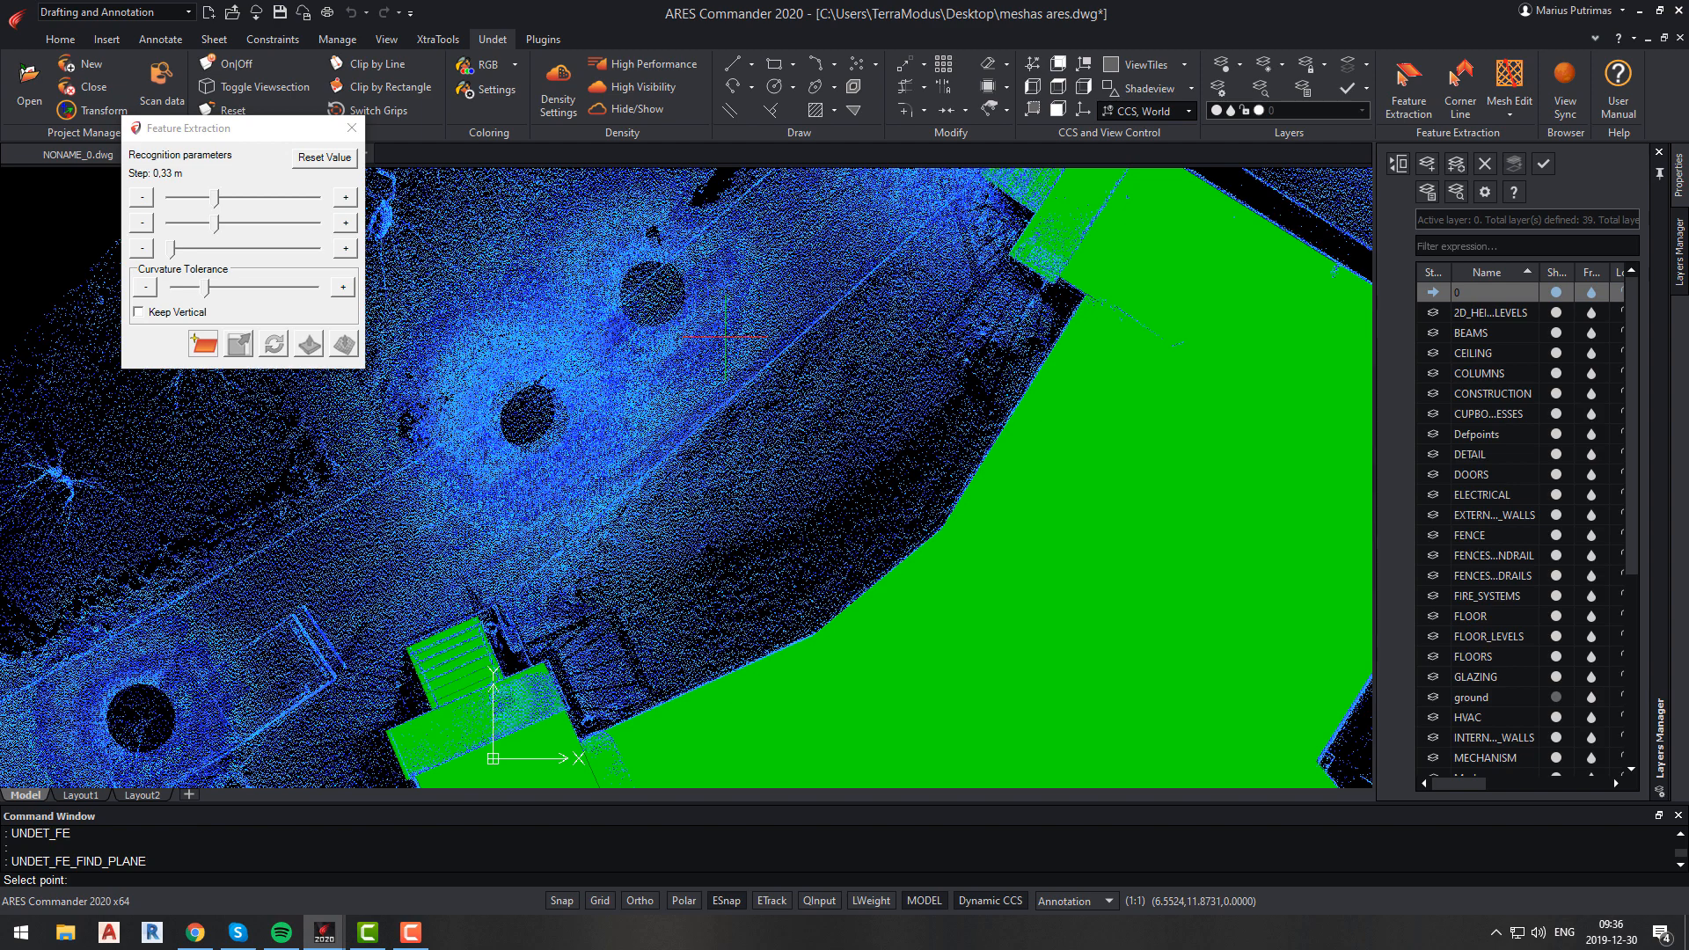
left_click(725, 337)
scroll(755, 442, "down", 2)
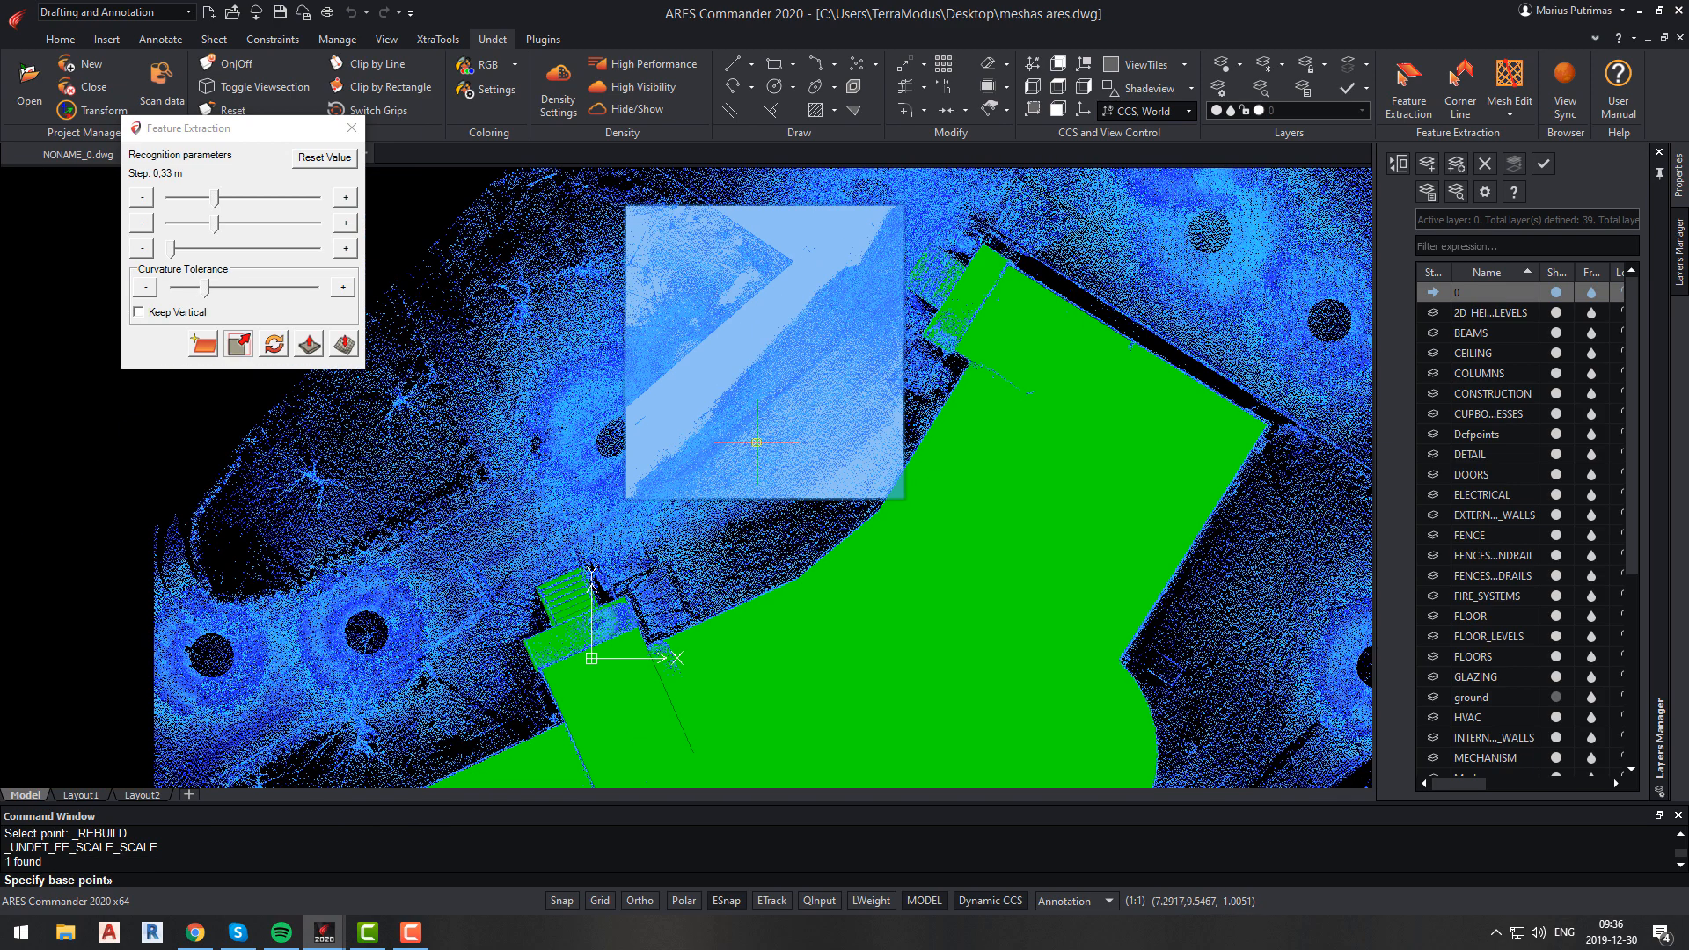
scroll(756, 441, "down", 1)
left_click(142, 224)
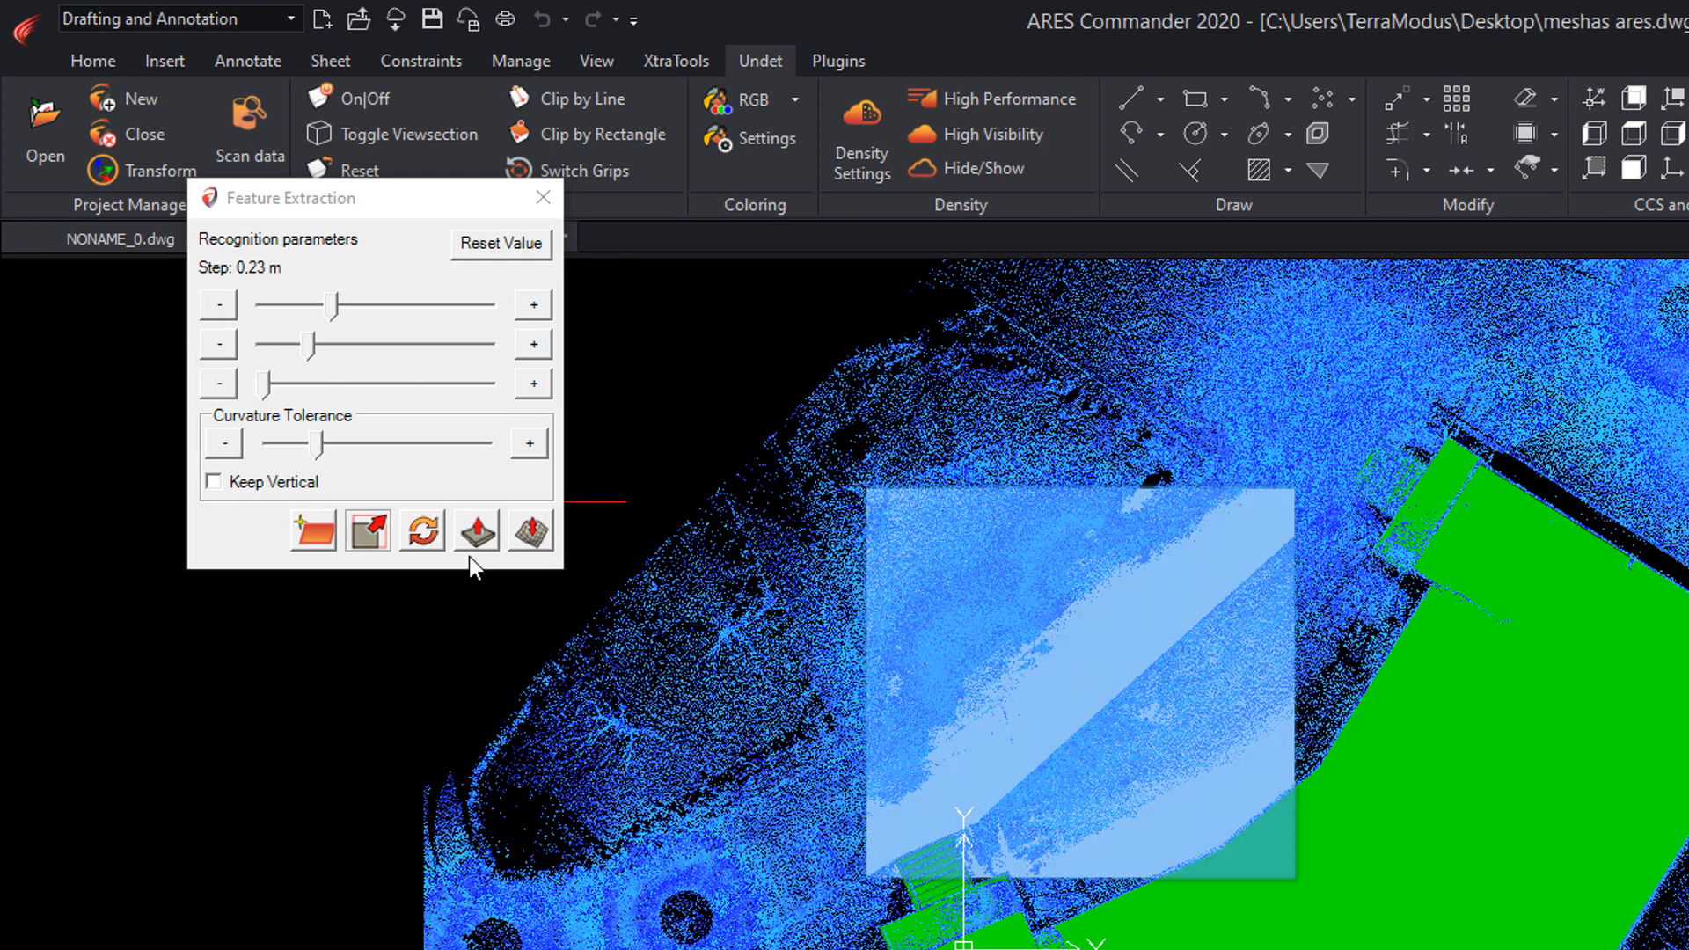
Step: Calculate an irregular surface mesh for the whole visible point cloud extent, accepting the mesh without simplification
scroll(818, 588, "down", 3)
middle_click_drag(1017, 706, 1072, 707)
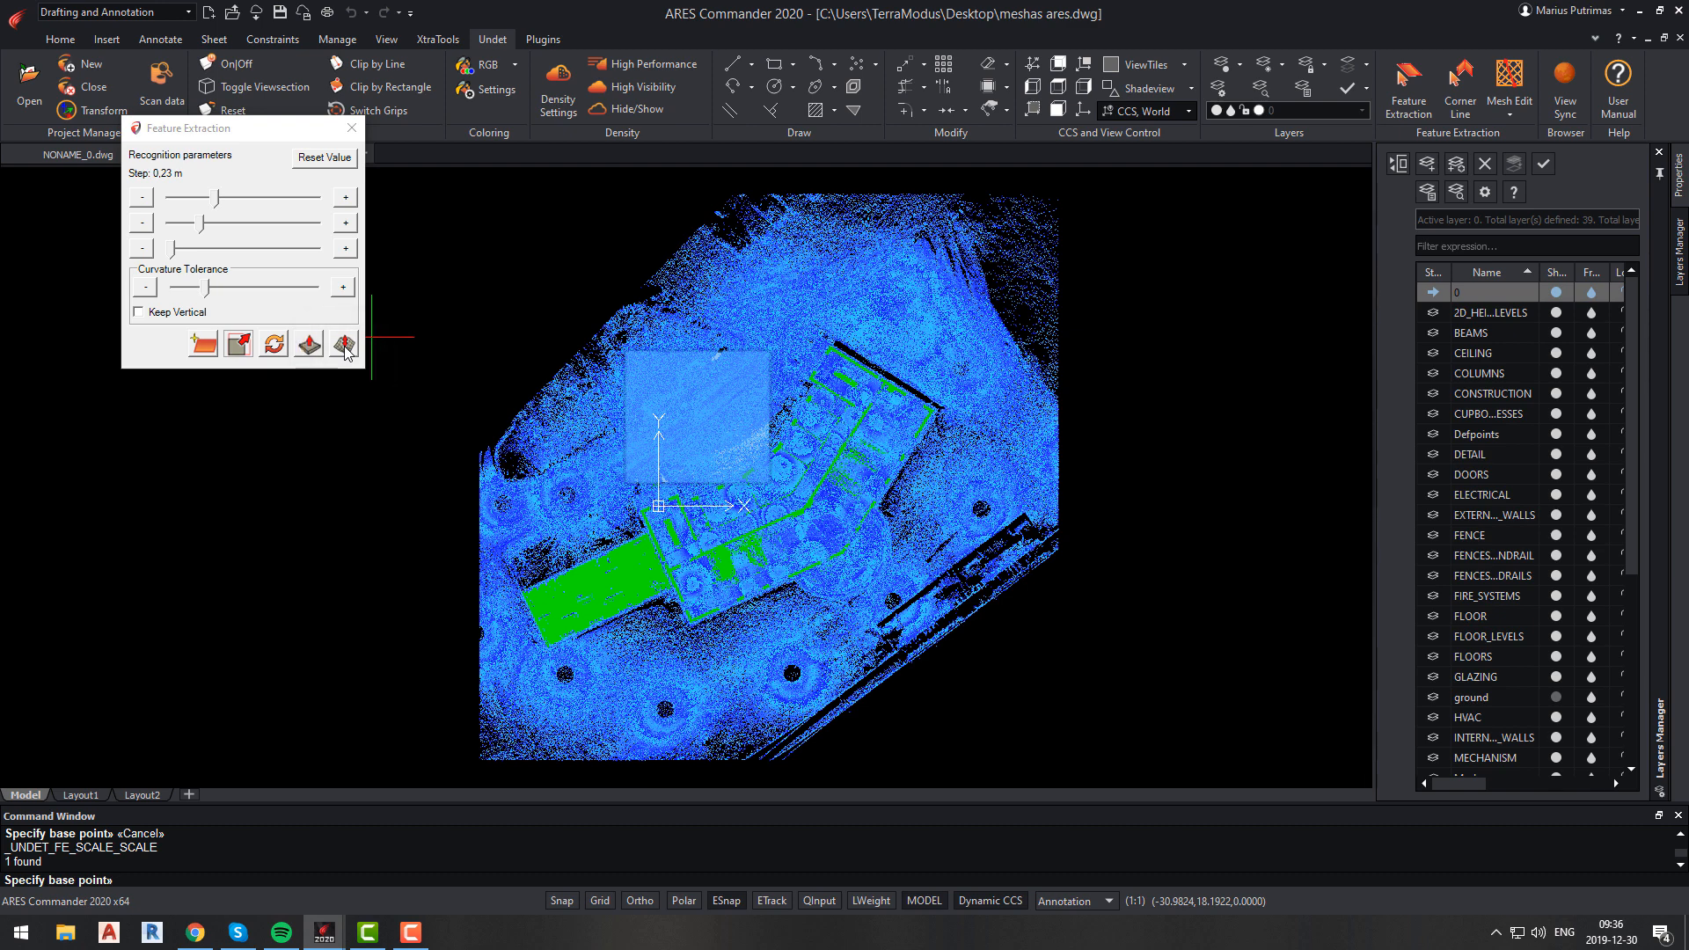
left_click(345, 347)
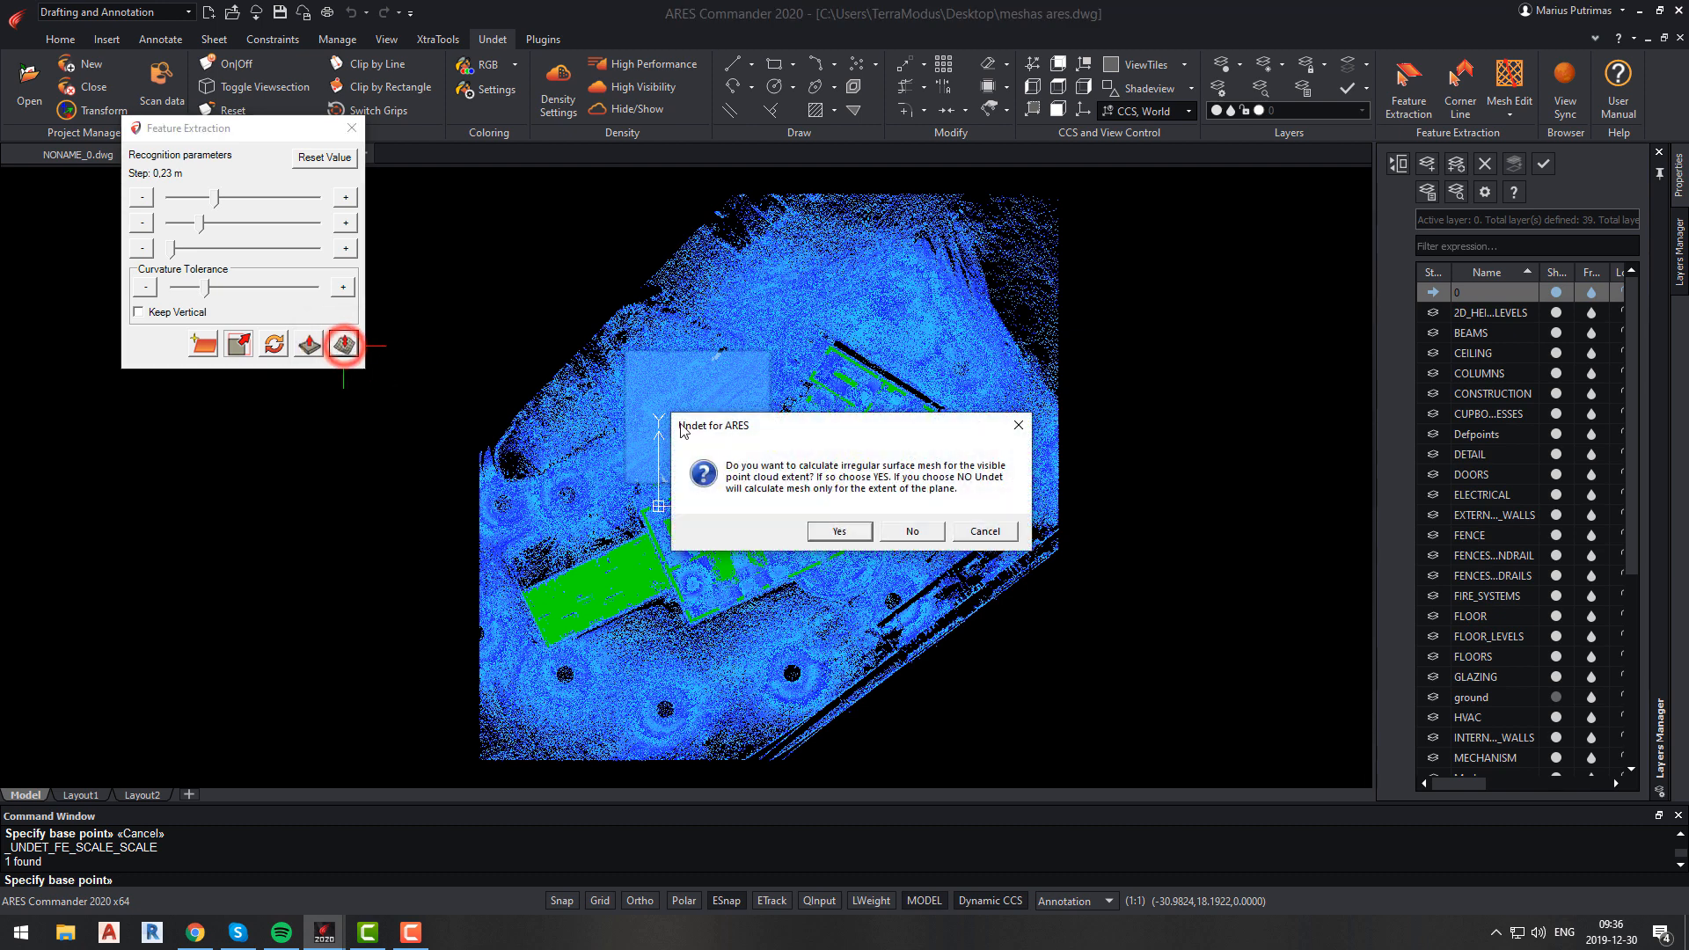
left_click(835, 534)
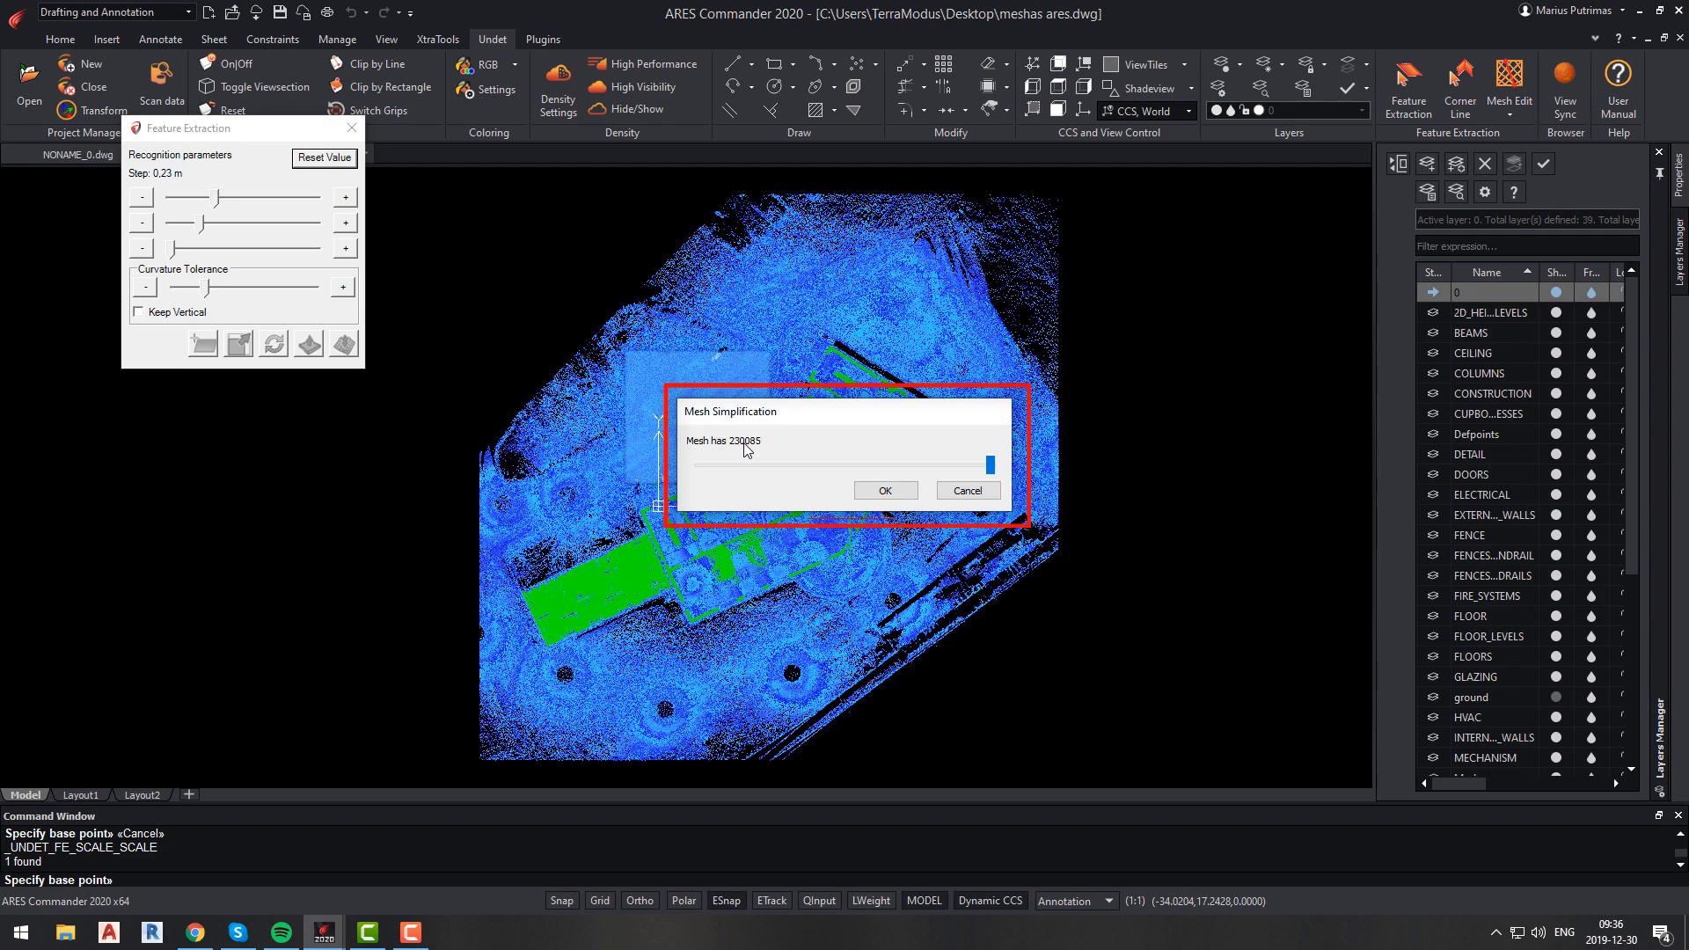
left_click(885, 491)
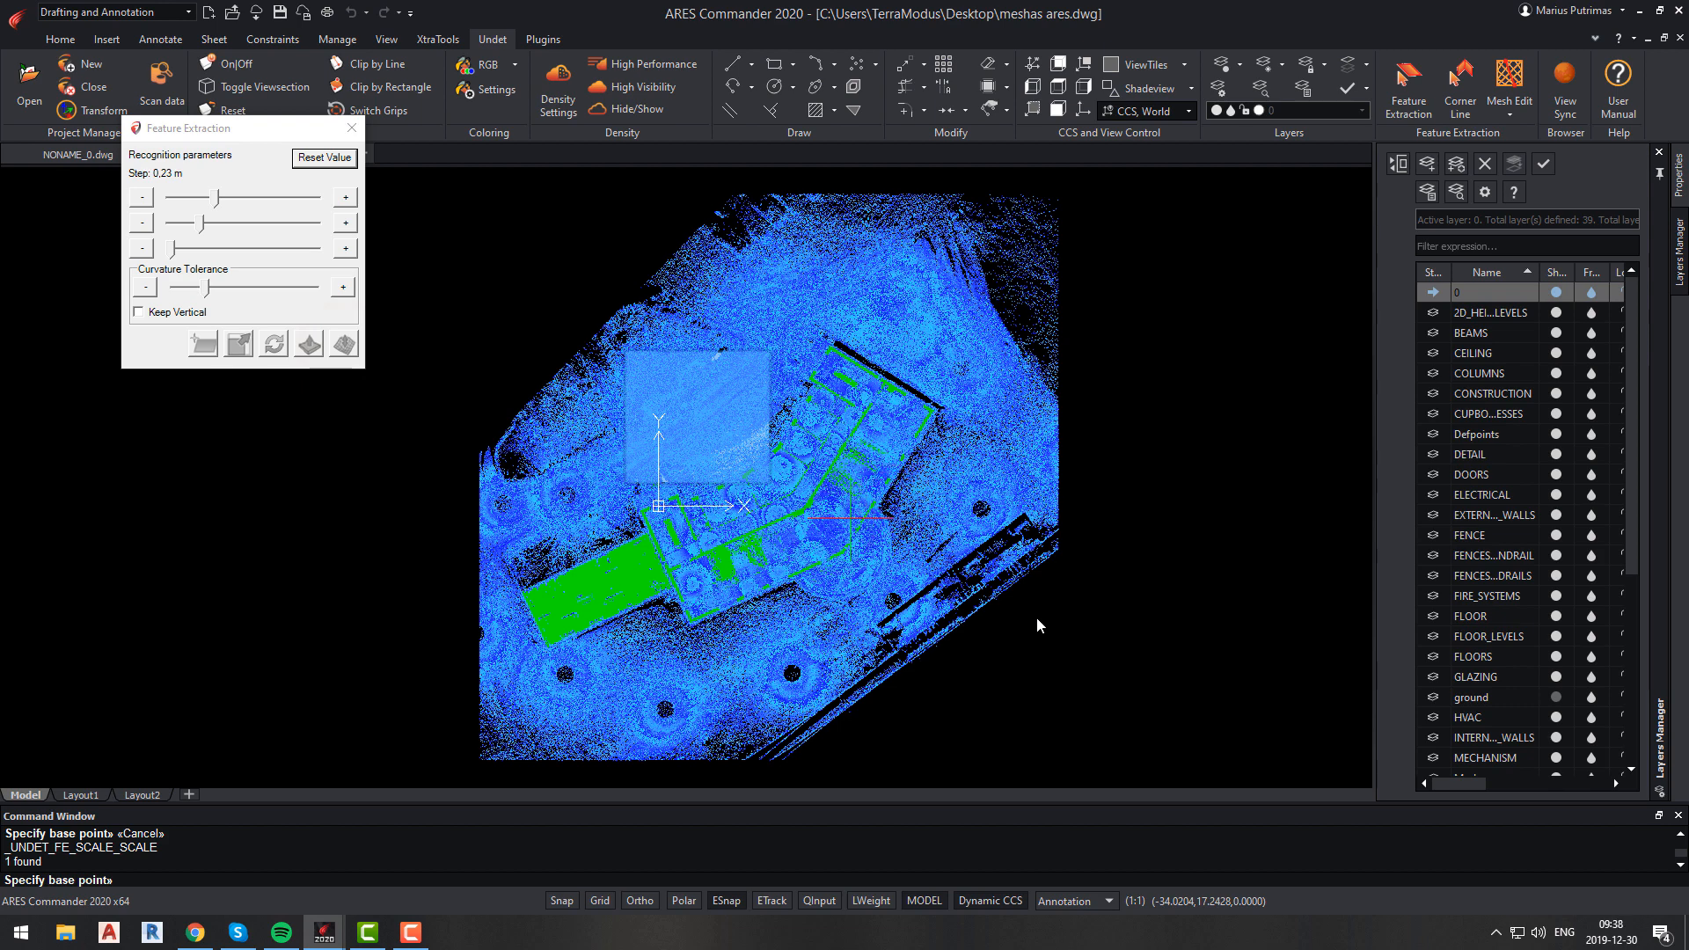
left_click(1037, 616)
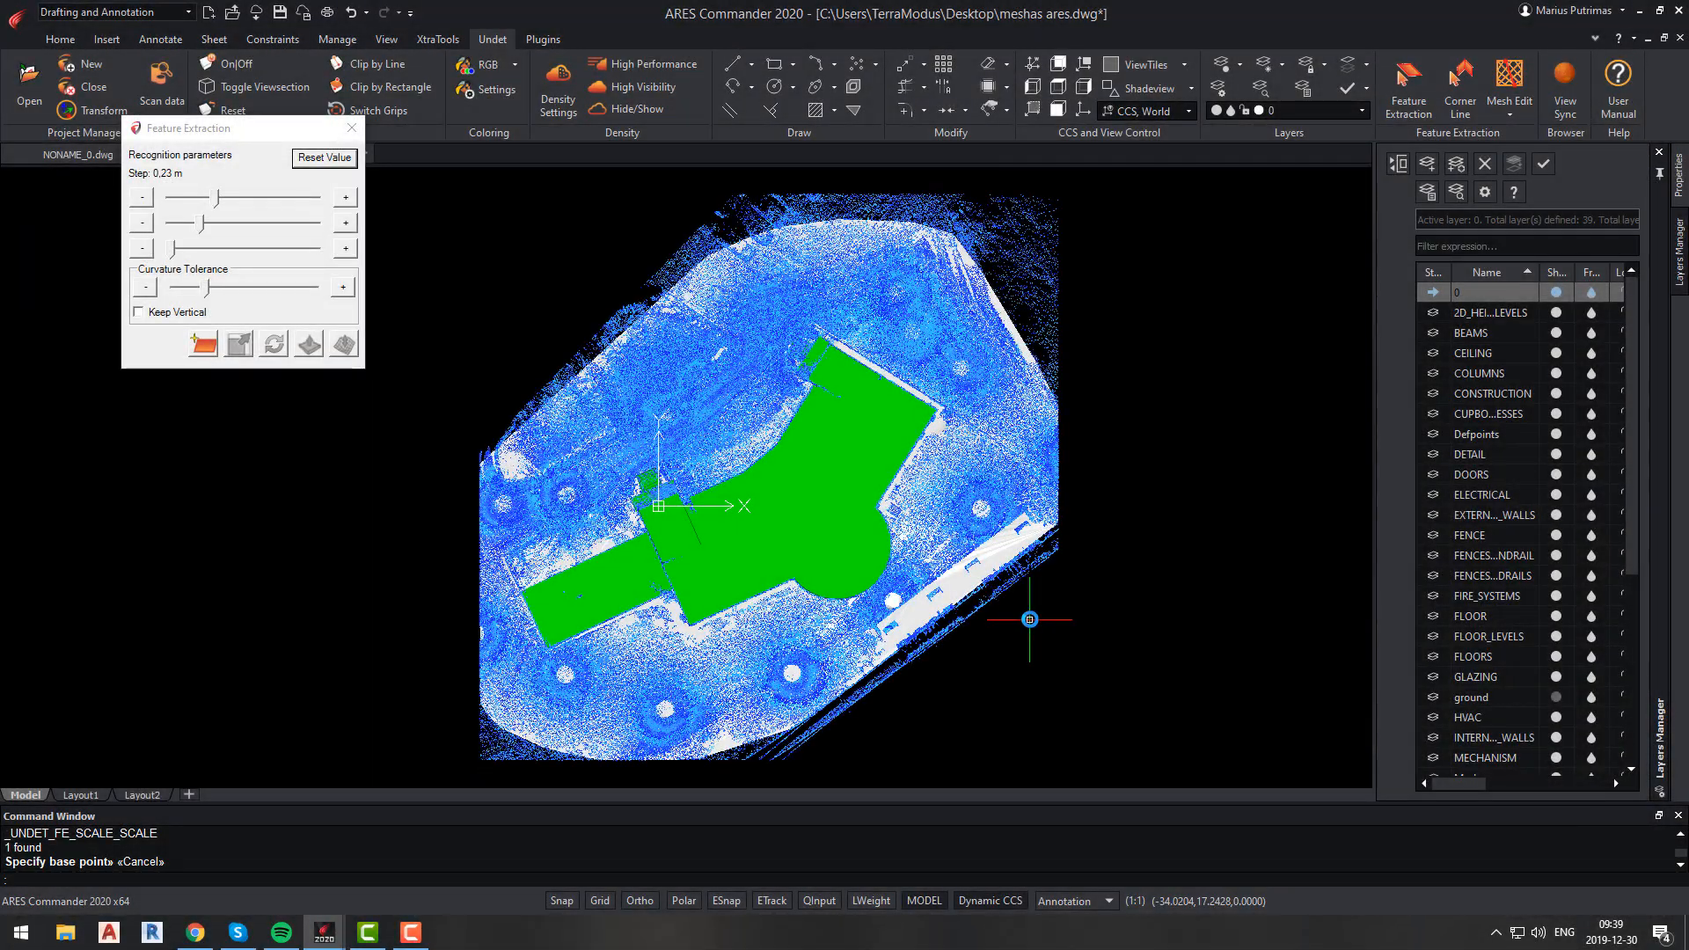
Step: Close Feature Extraction, turn off the point cloud display and view the terrain mesh and building in 3D
left_click(351, 127)
left_click(237, 72)
scroll(649, 446, "up", 2)
middle_click_drag(670, 535, 684, 295, "shift")
middle_click_drag(1004, 599, 510, 598, "shift")
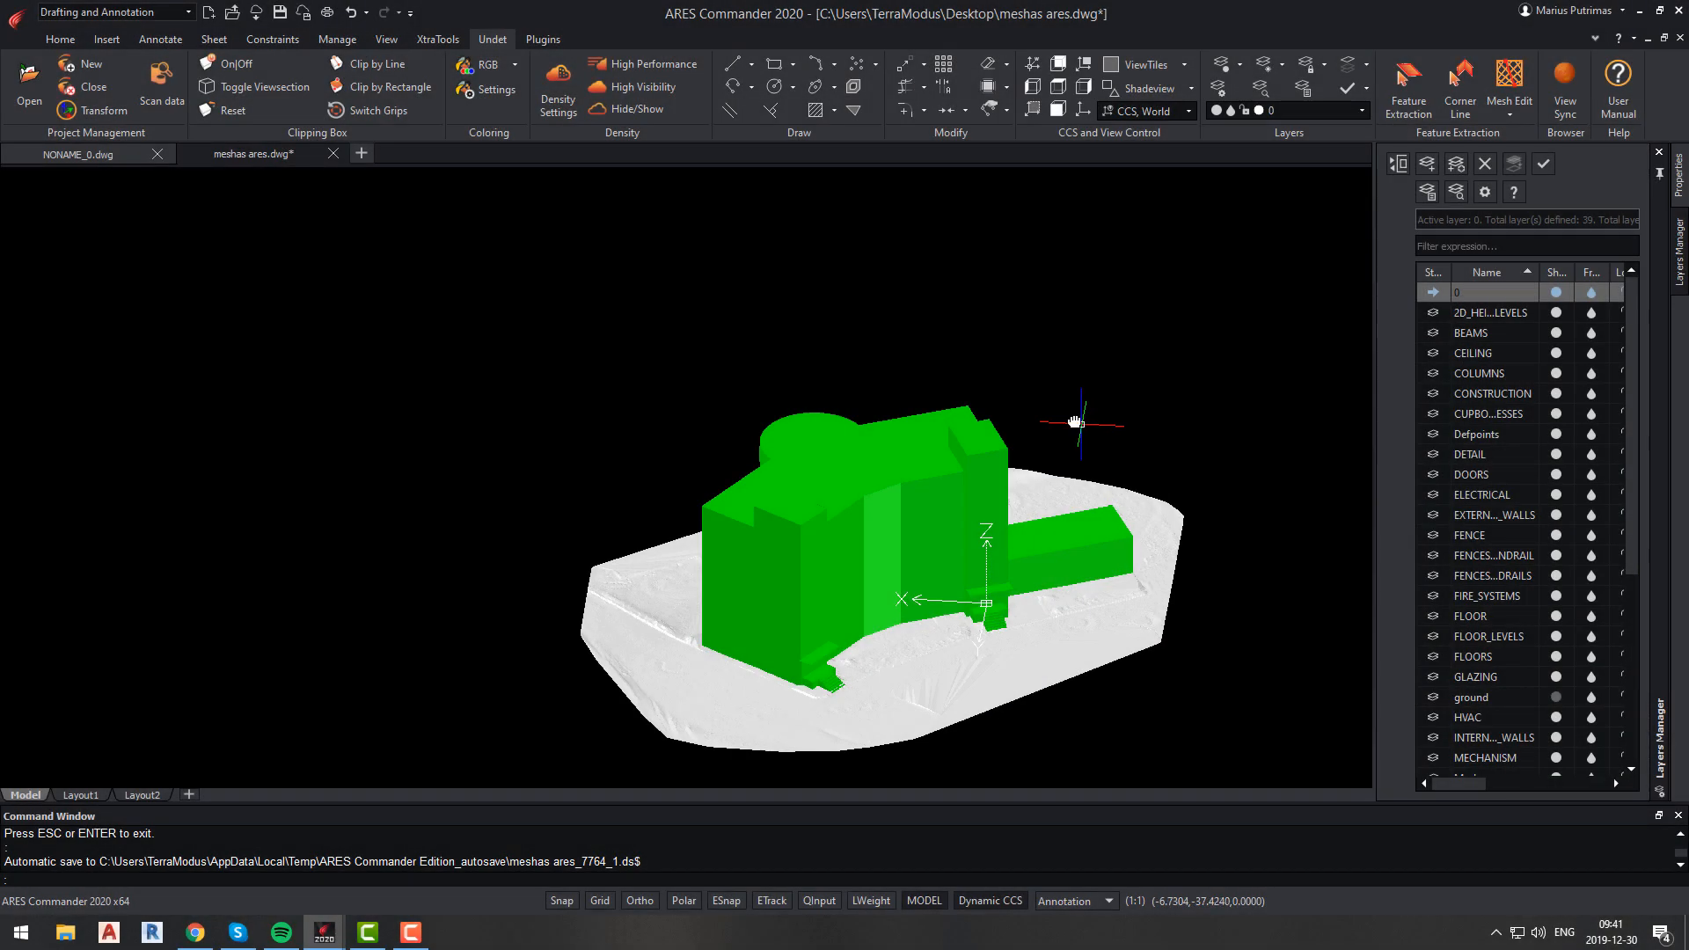
middle_click_drag(1082, 422, 973, 410, "shift")
Step: Switch to the plan view and check the terrain mesh's vertex counts in its properties
type("pla")
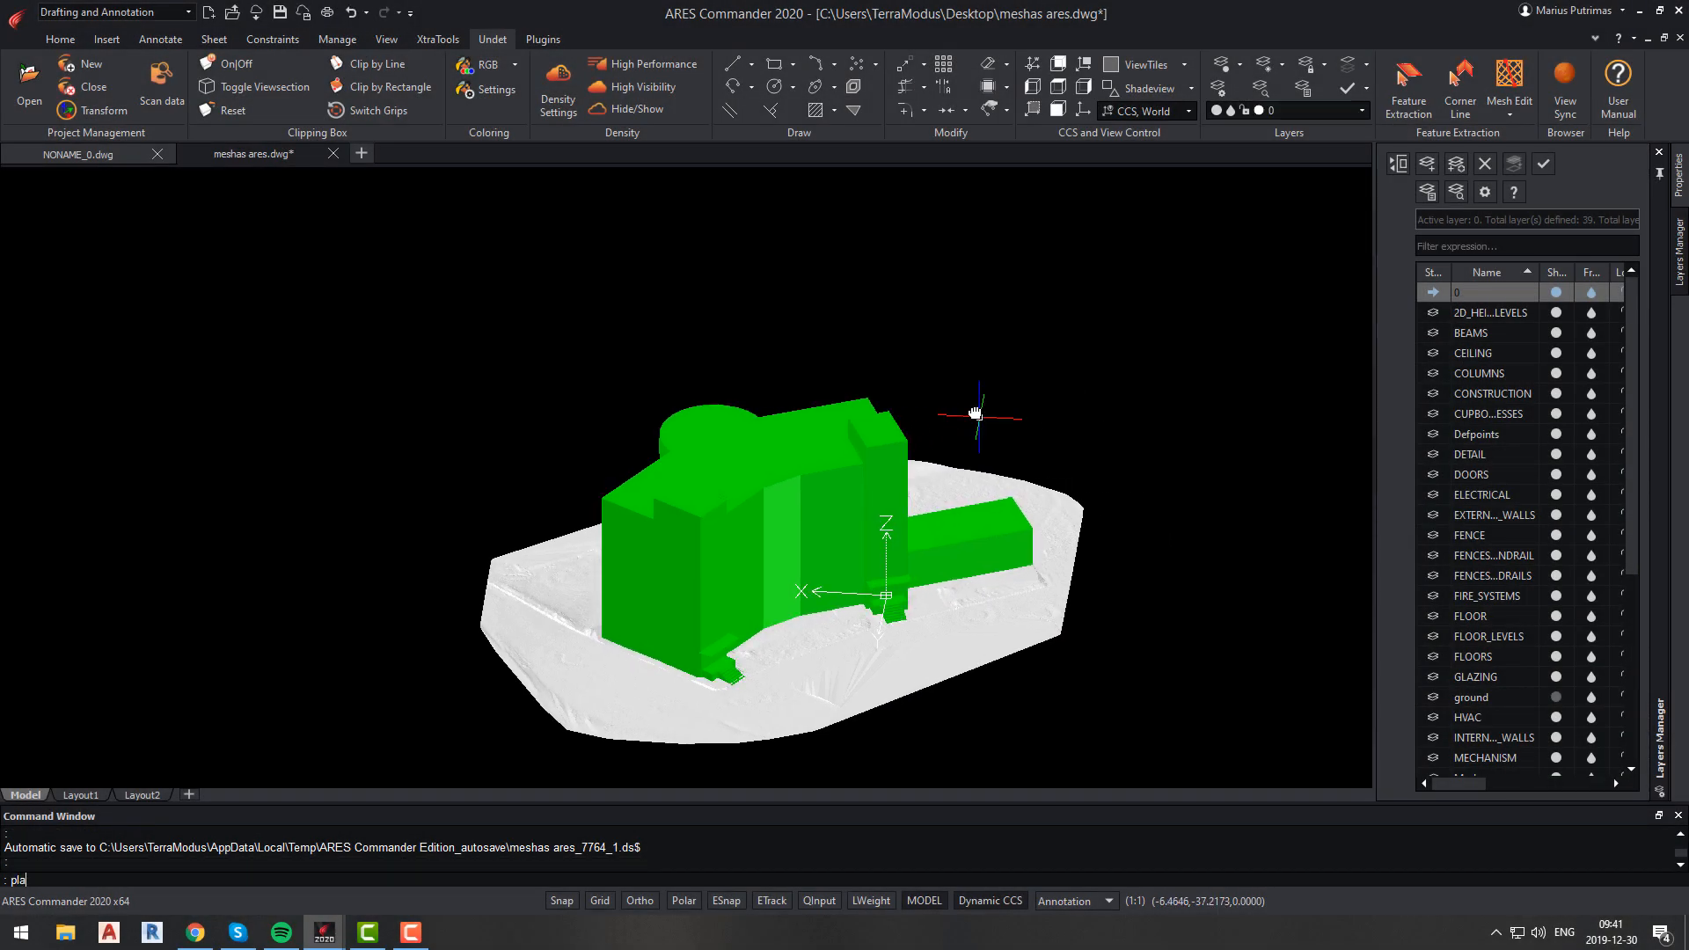
type("n")
key("Return")
key("Return")
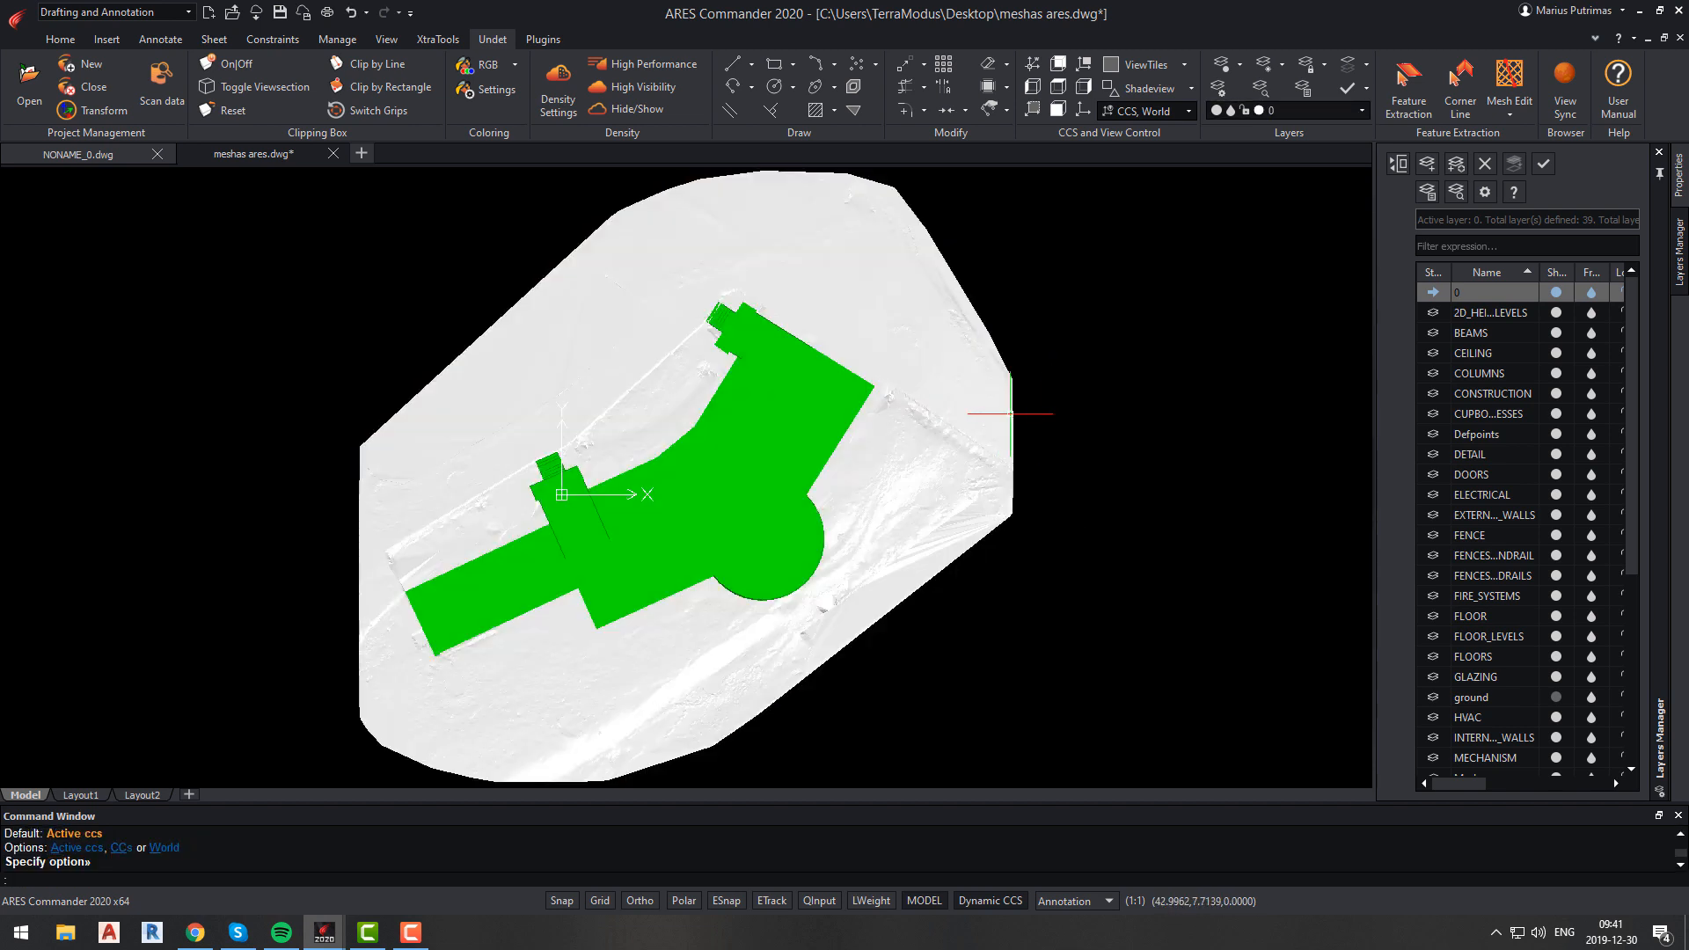
left_click(1011, 413)
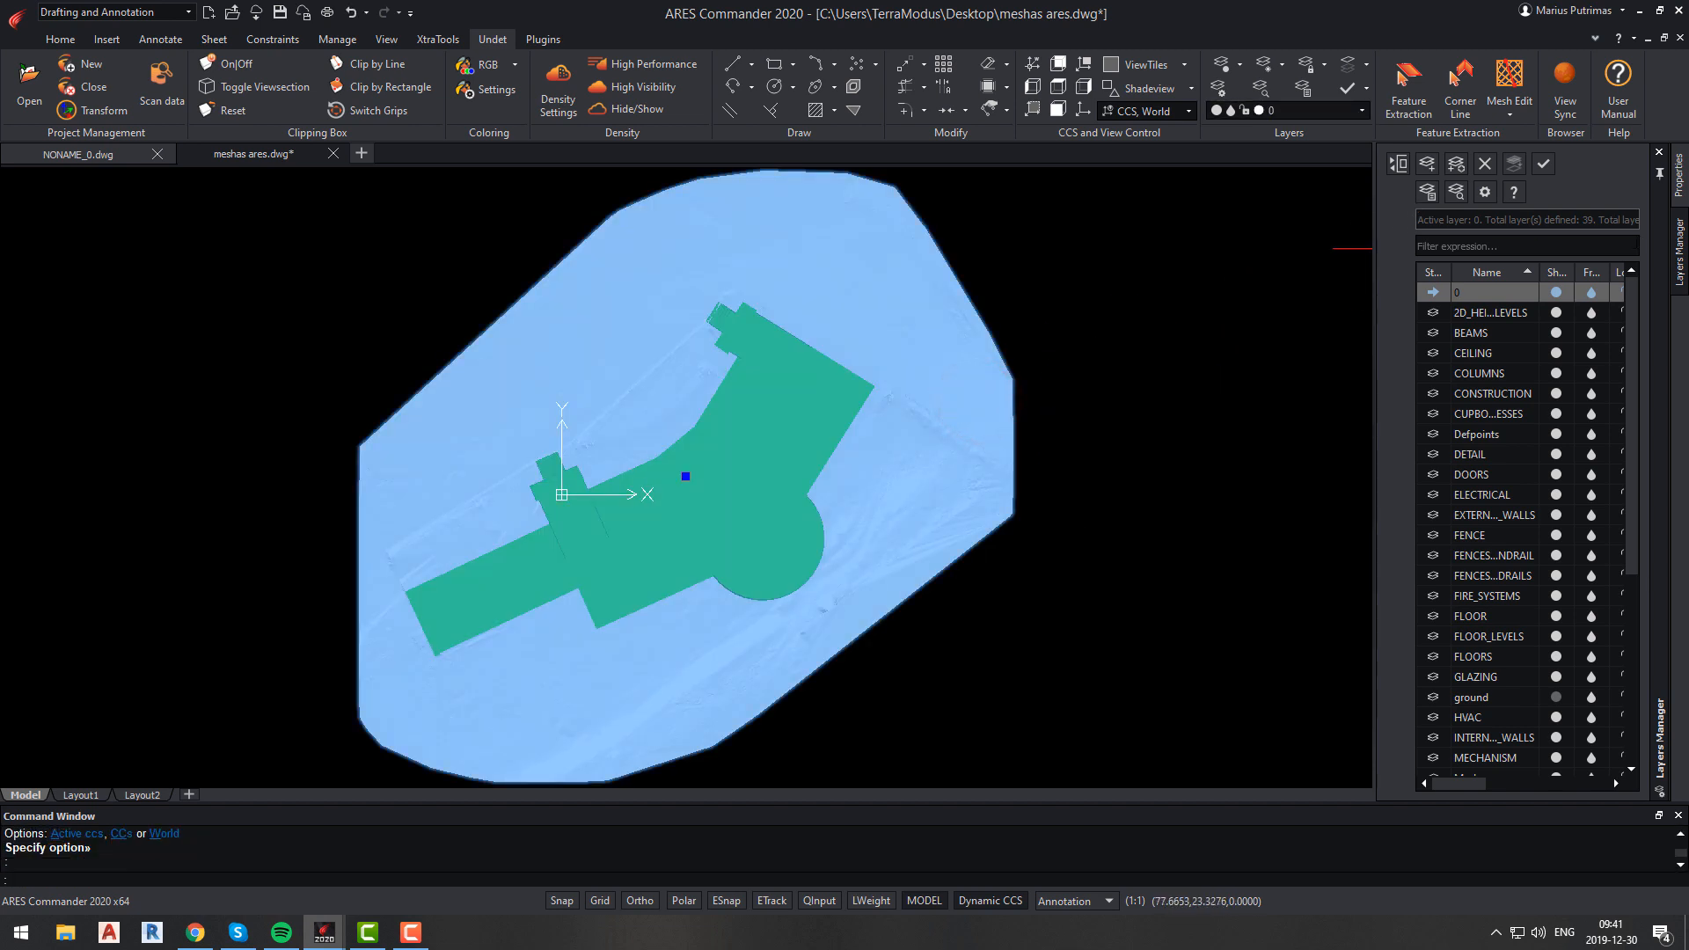
left_click(1679, 176)
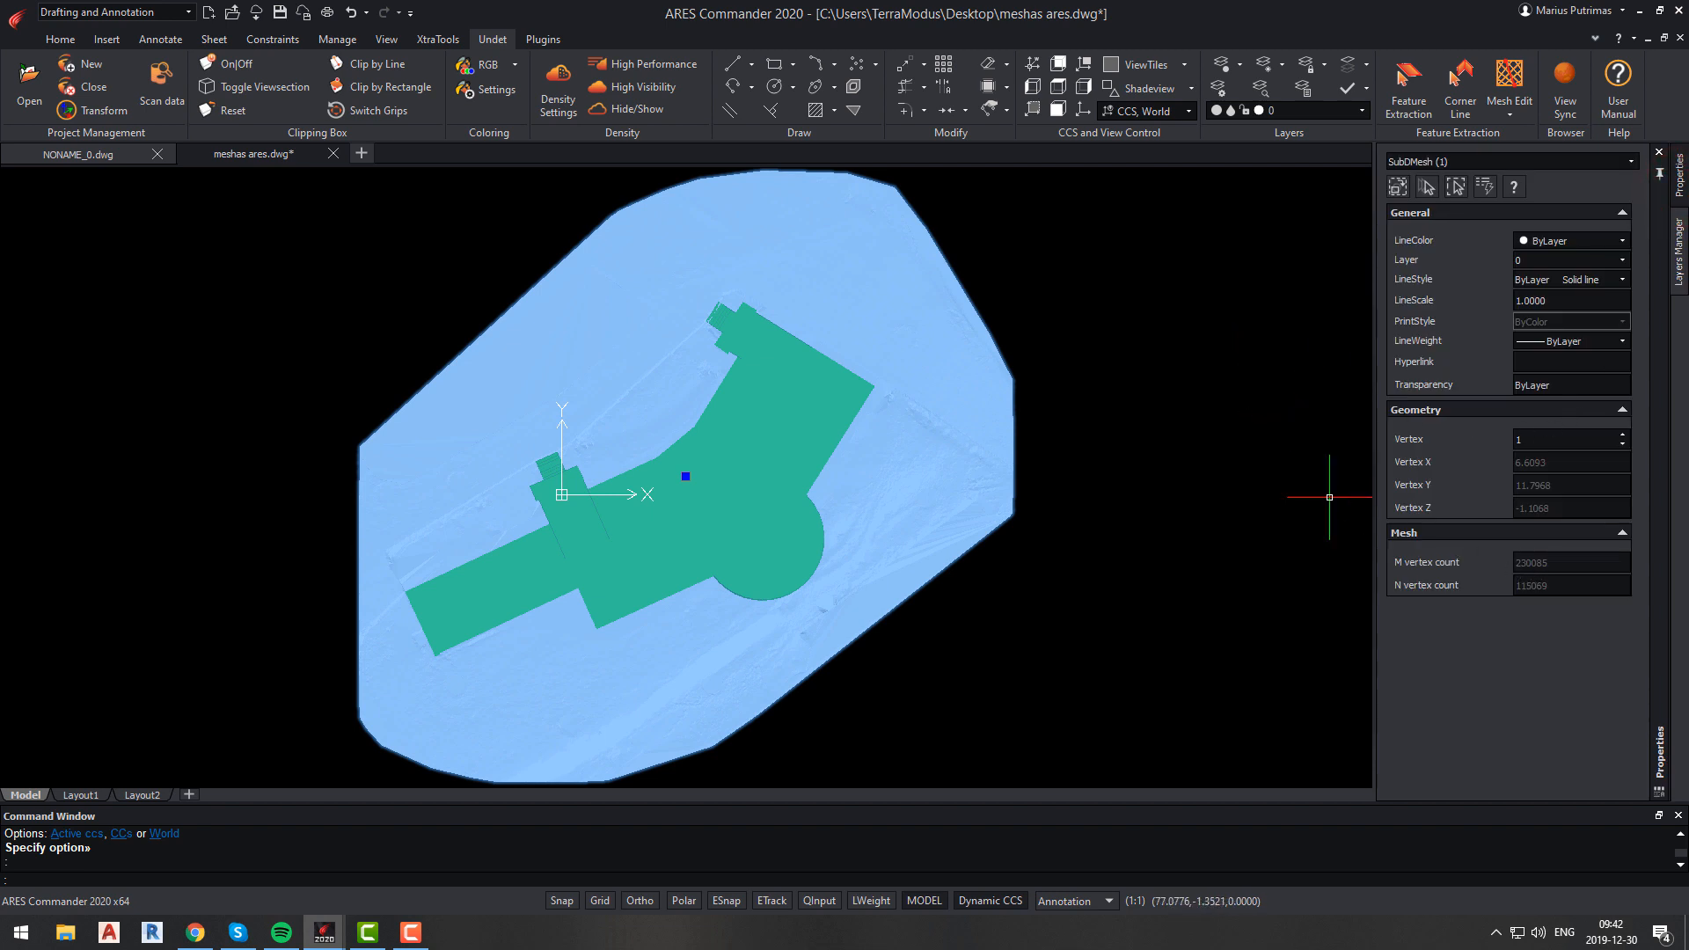
key("Escape")
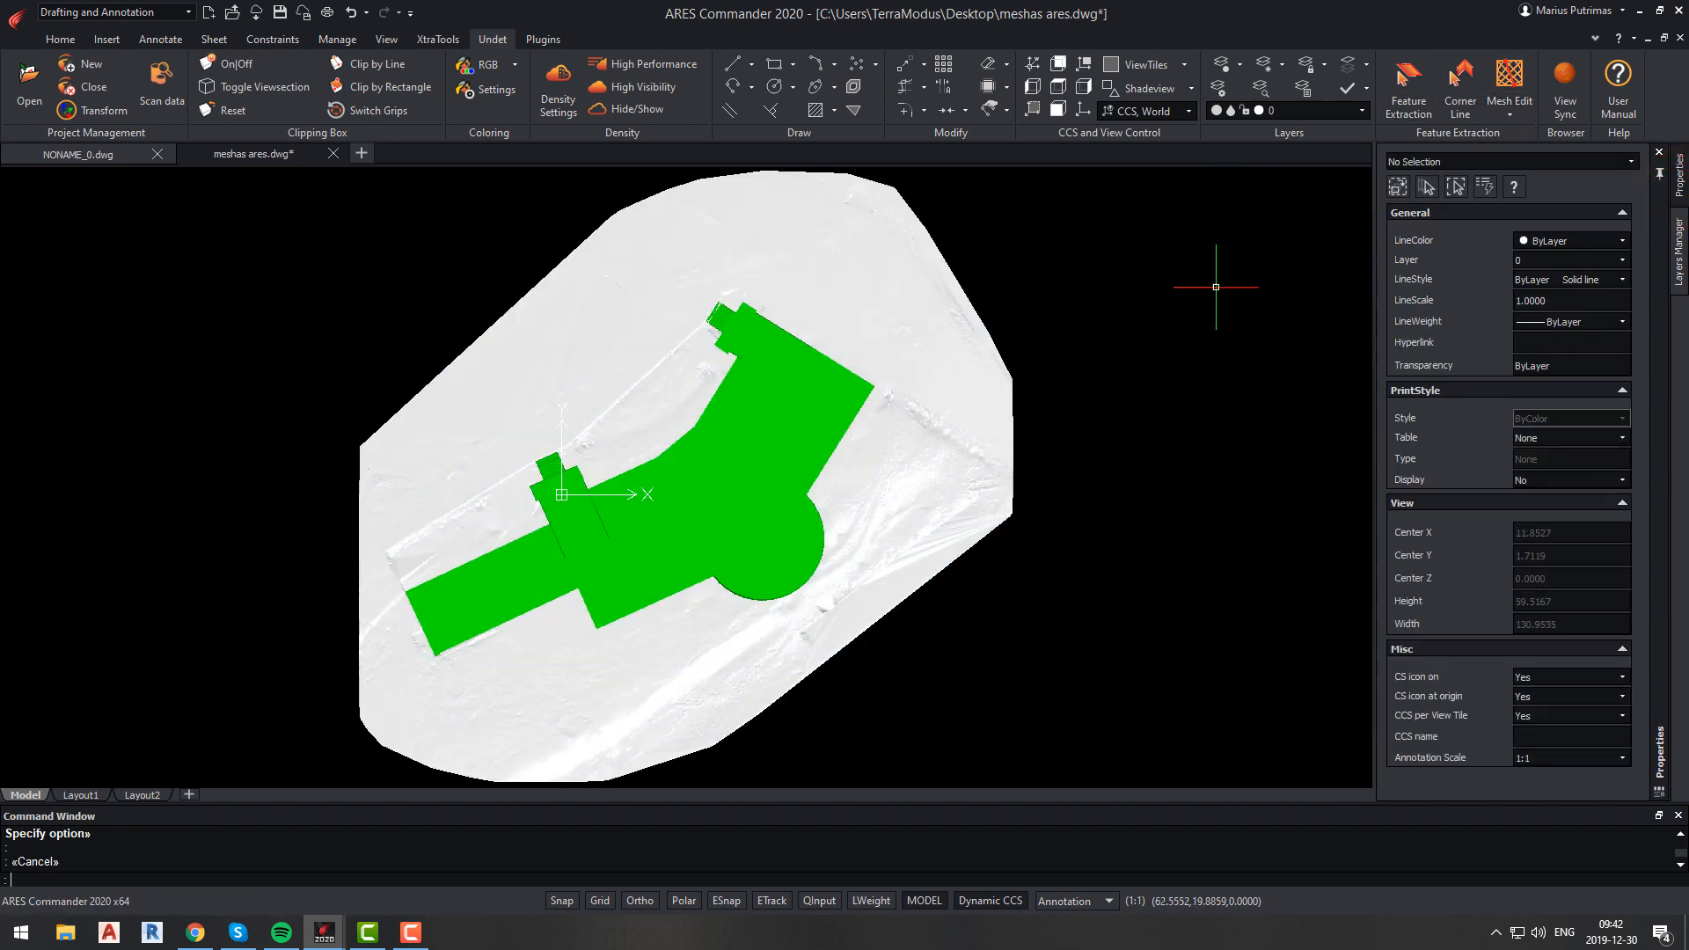
Step: Decimate the terrain mesh with a percentage reduction of 0.1
left_click(1508, 108)
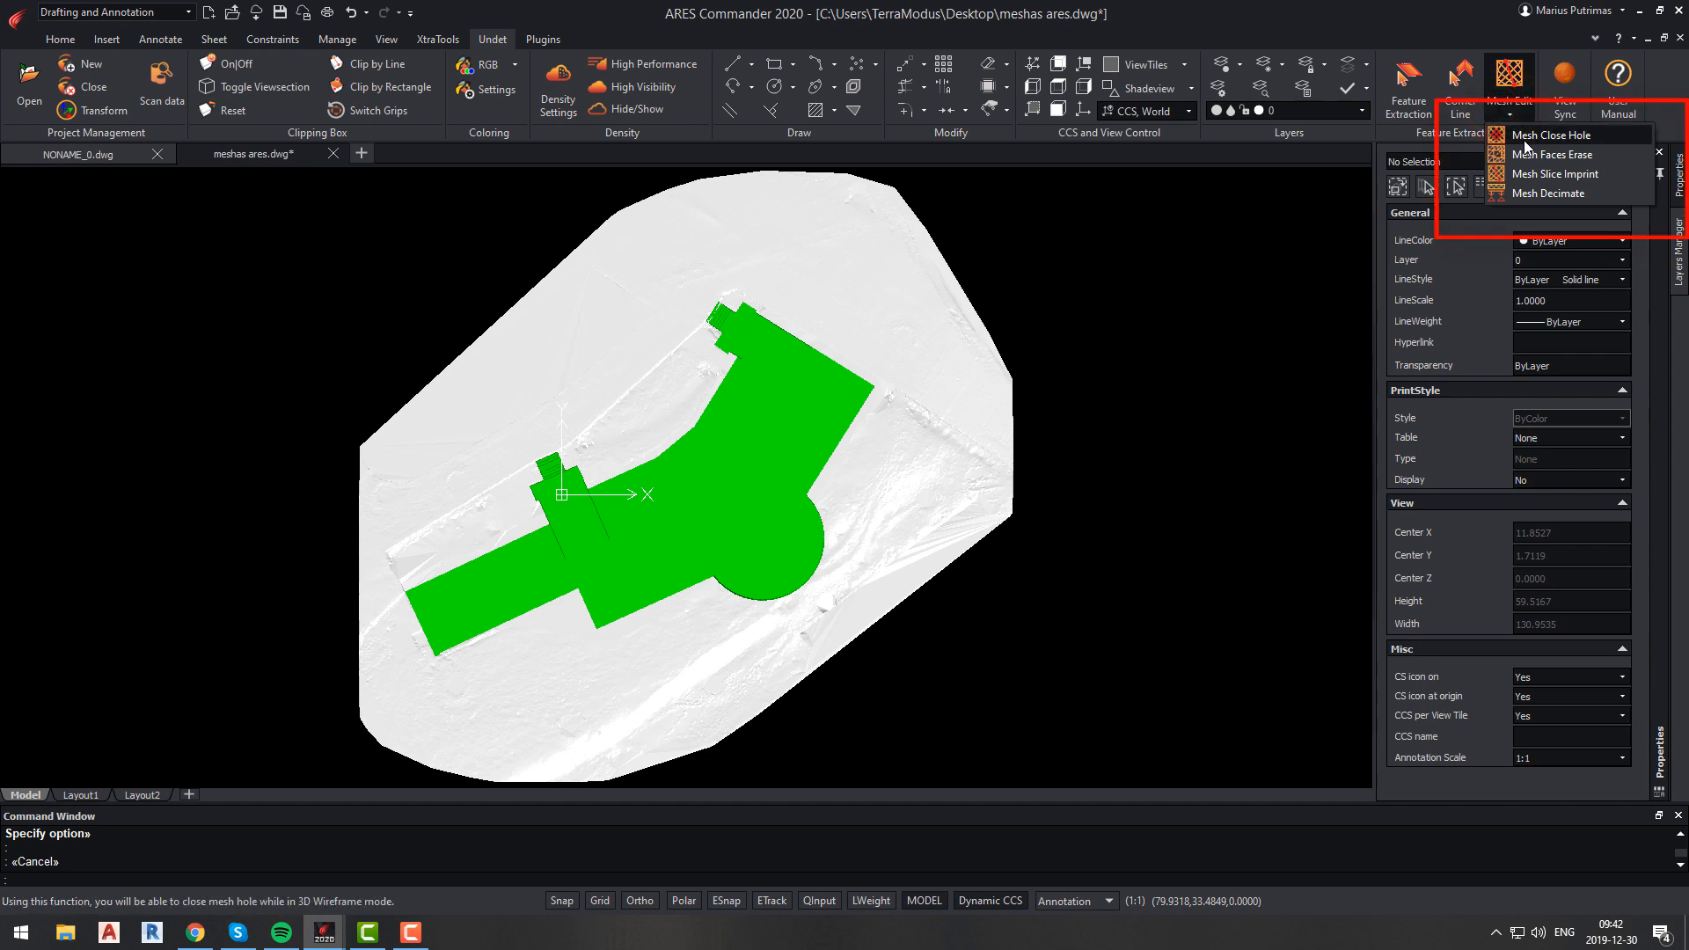
left_click(1520, 193)
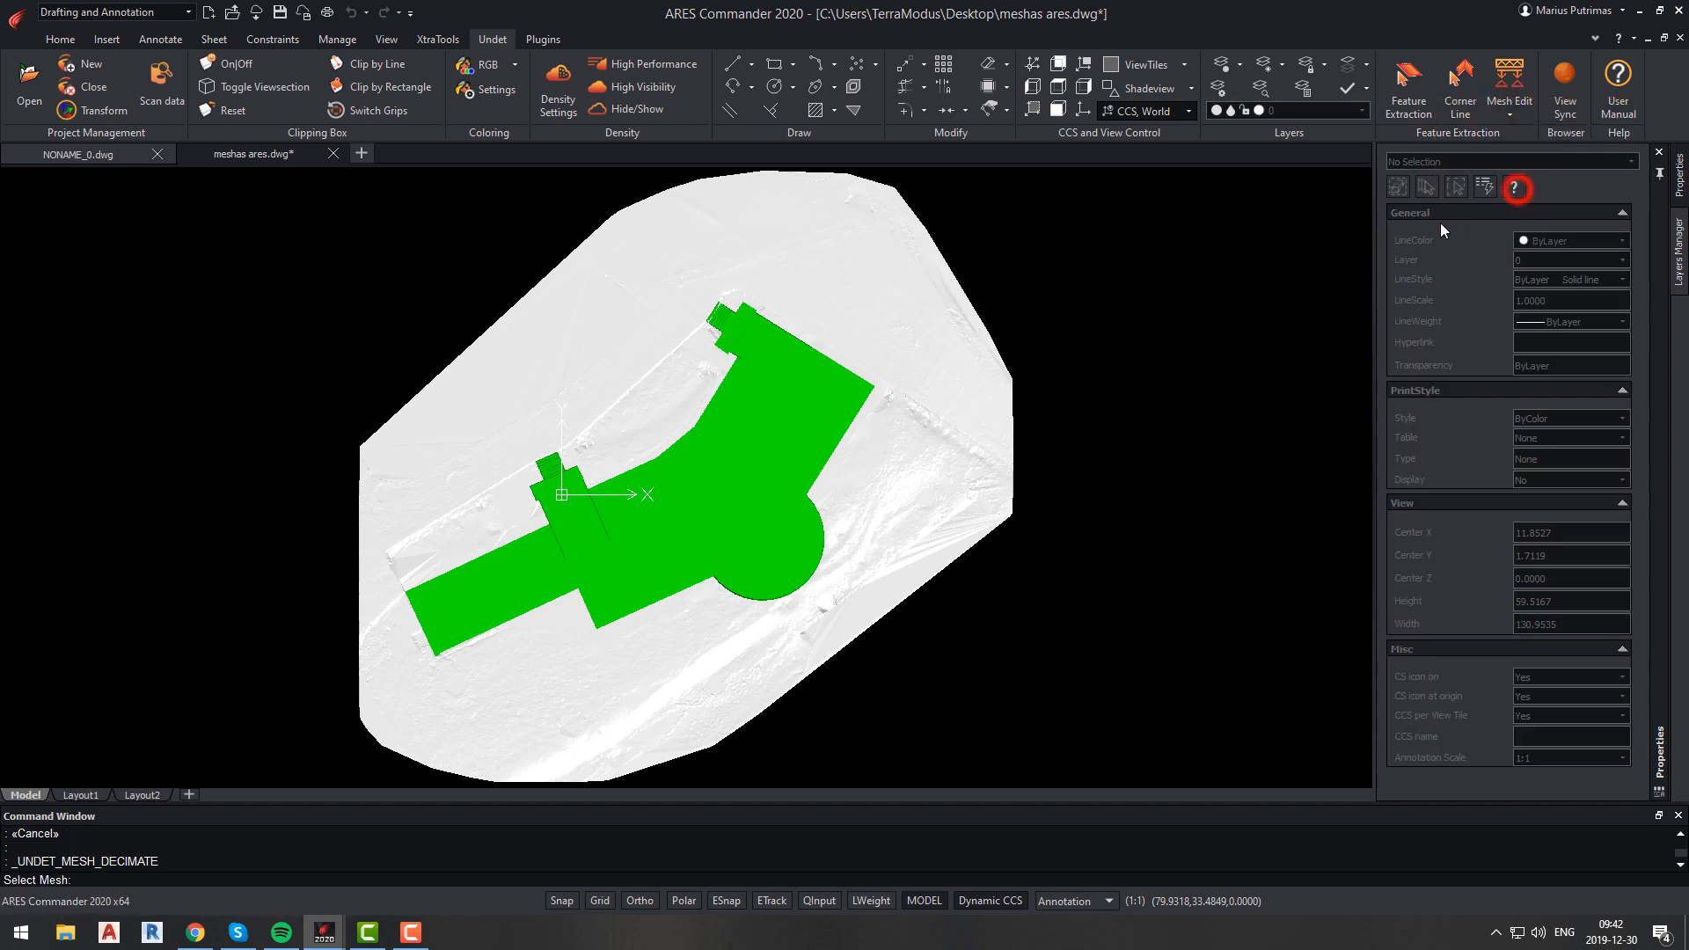
left_click(898, 397)
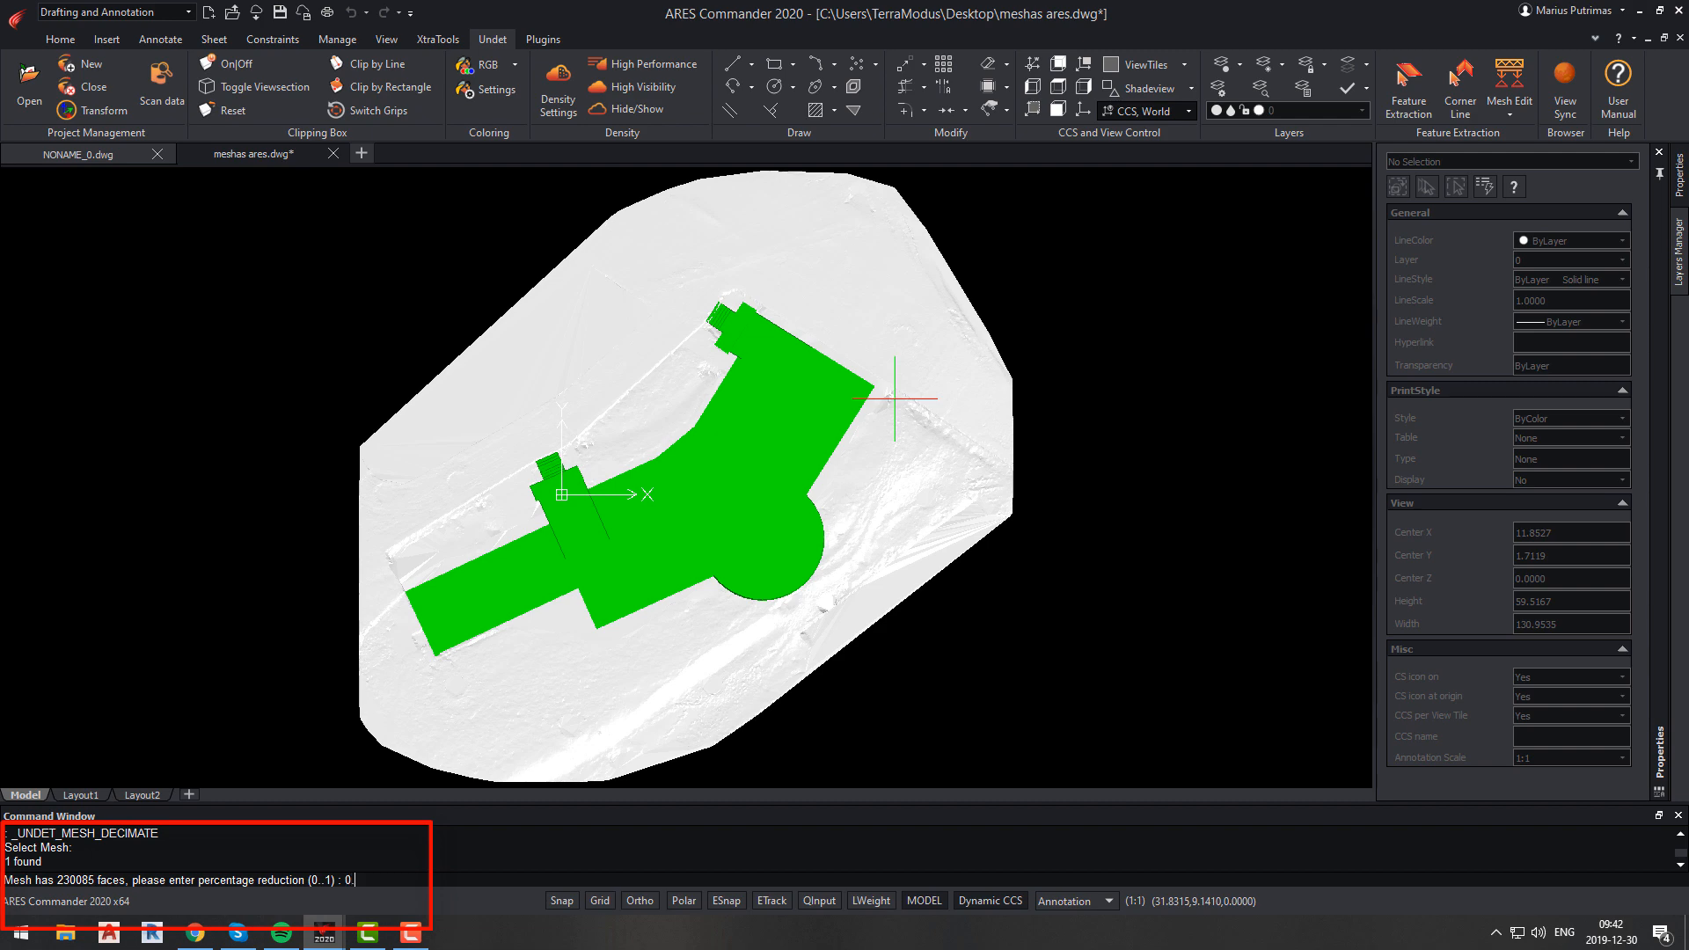
type("0.1")
key("Return")
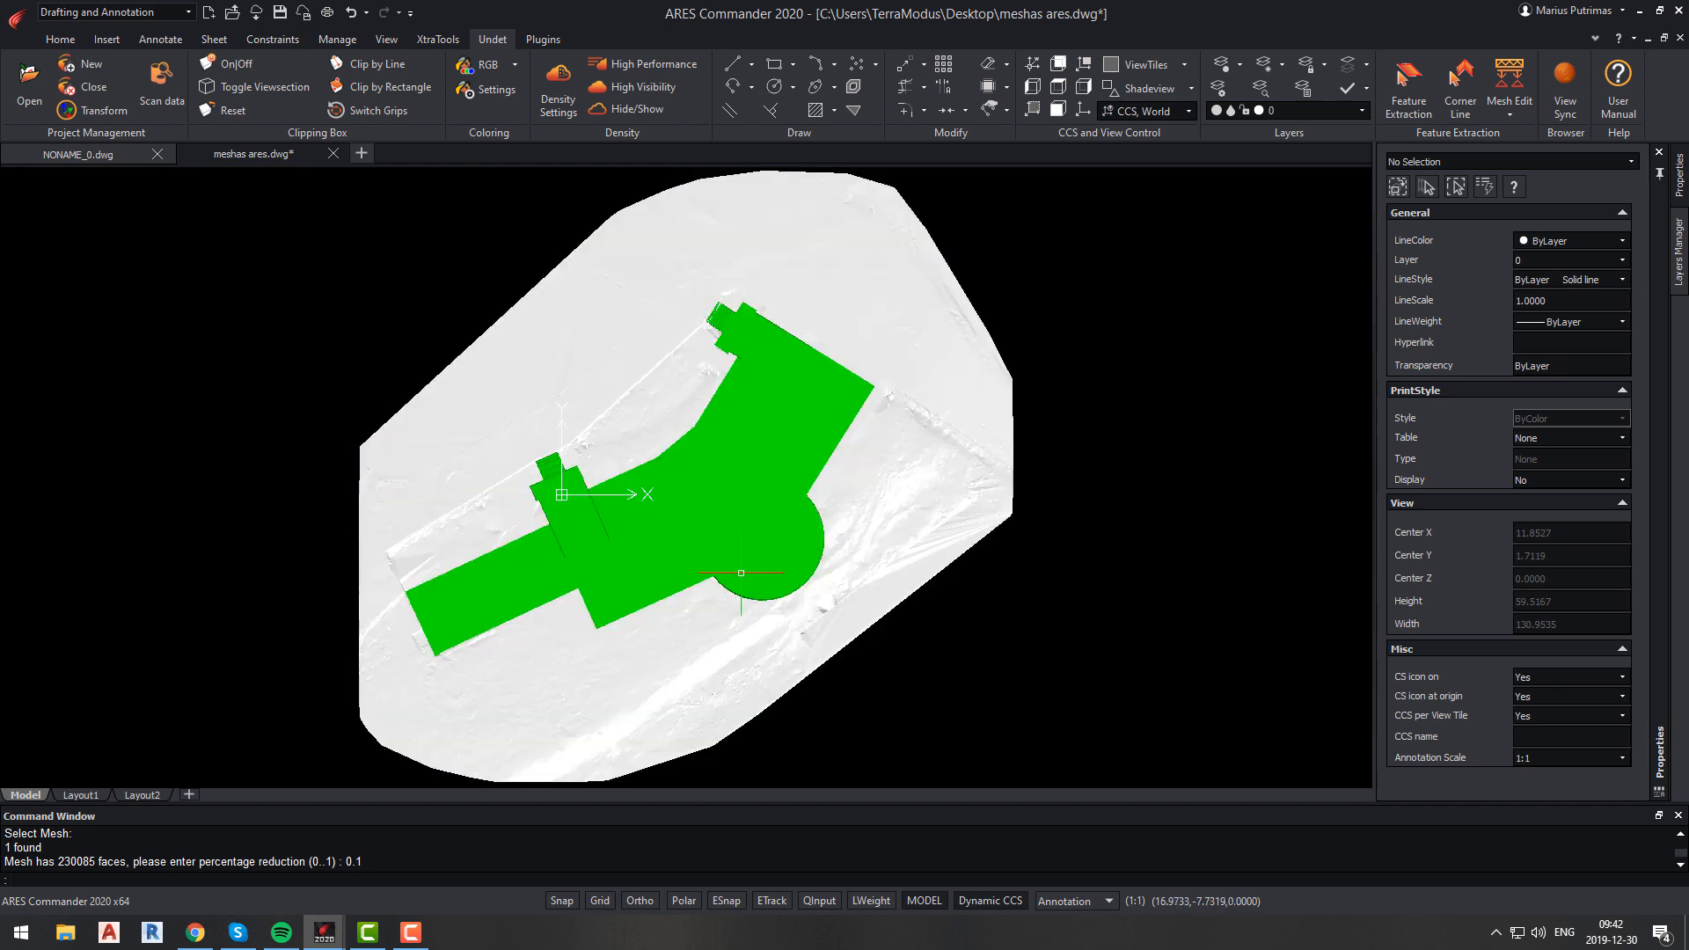
Step: Check the decimated terrain mesh's vertex counts in its properties, leaving the mesh deselected
key("Escape")
left_click(948, 322)
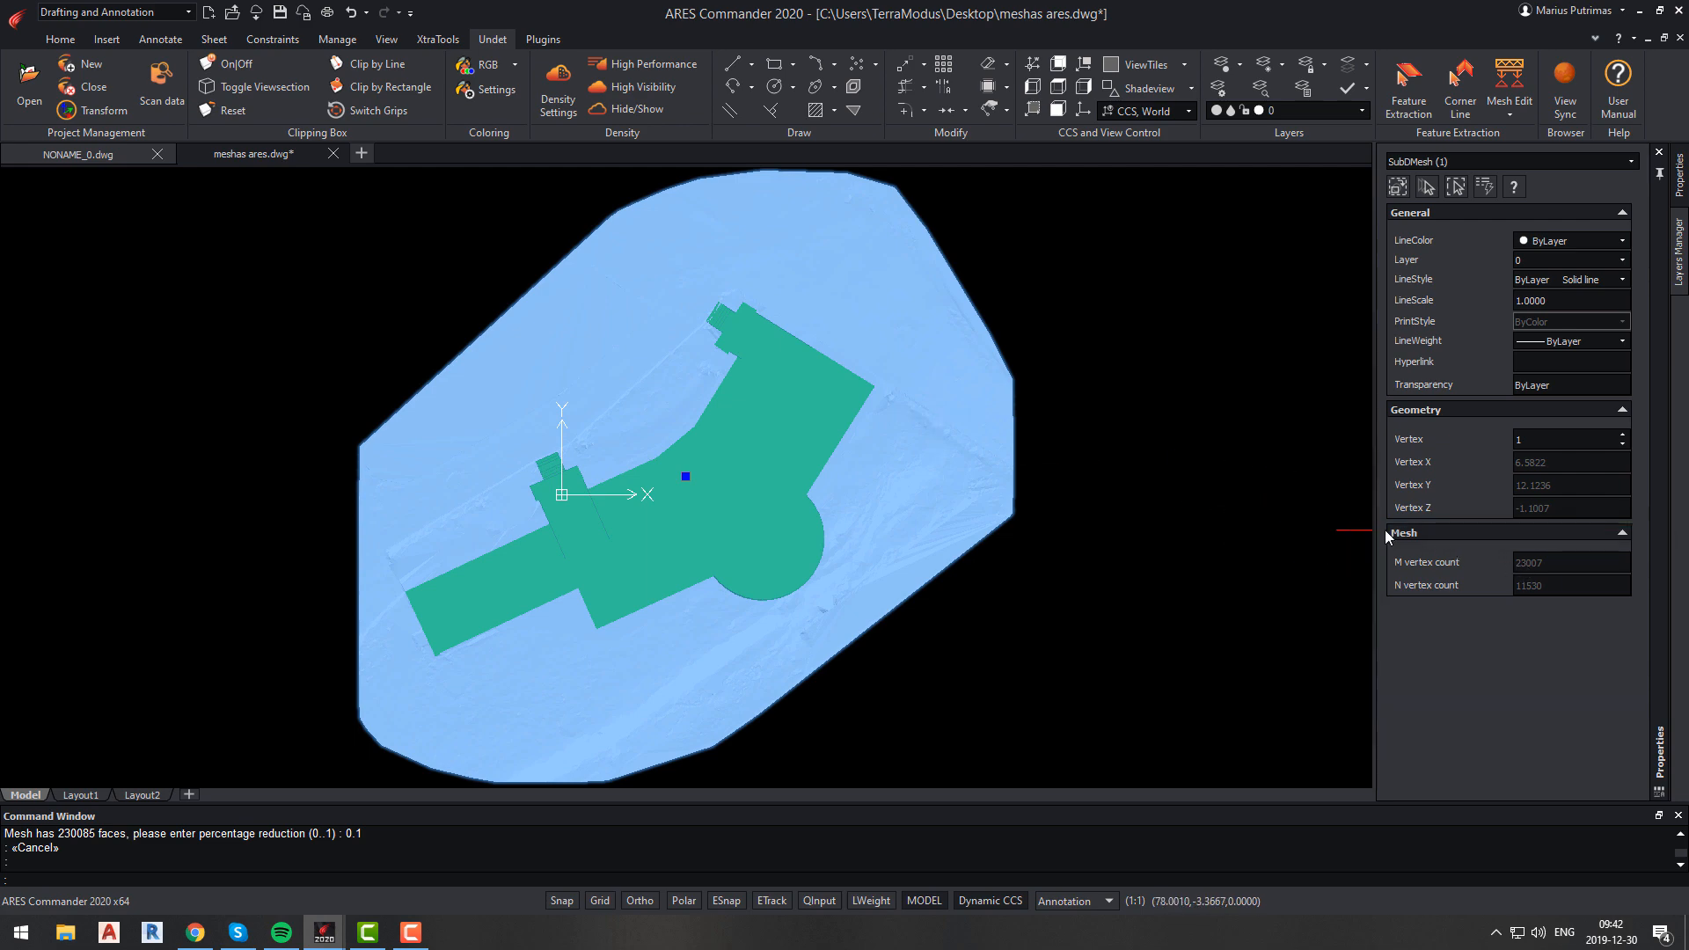
key("Escape")
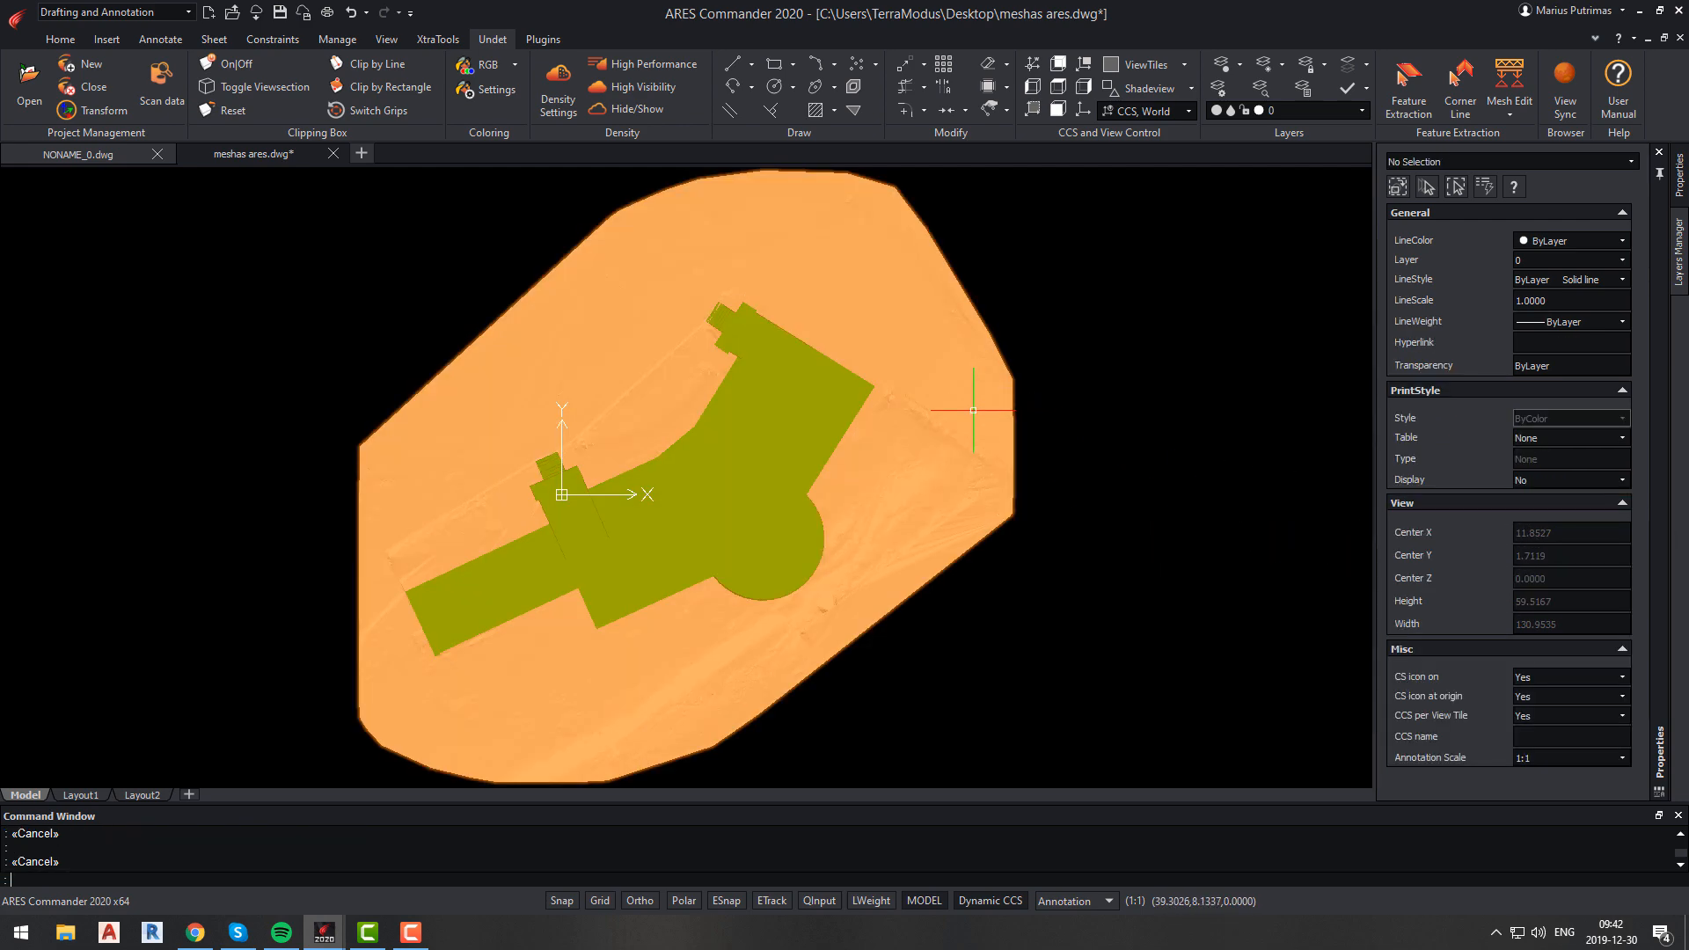
Step: Start Mesh Slice Imprint with the Wcs projection plane and the Slice type
middle_click_drag(932, 420, 999, 344, "shift")
middle_click_drag(720, 566, 932, 475)
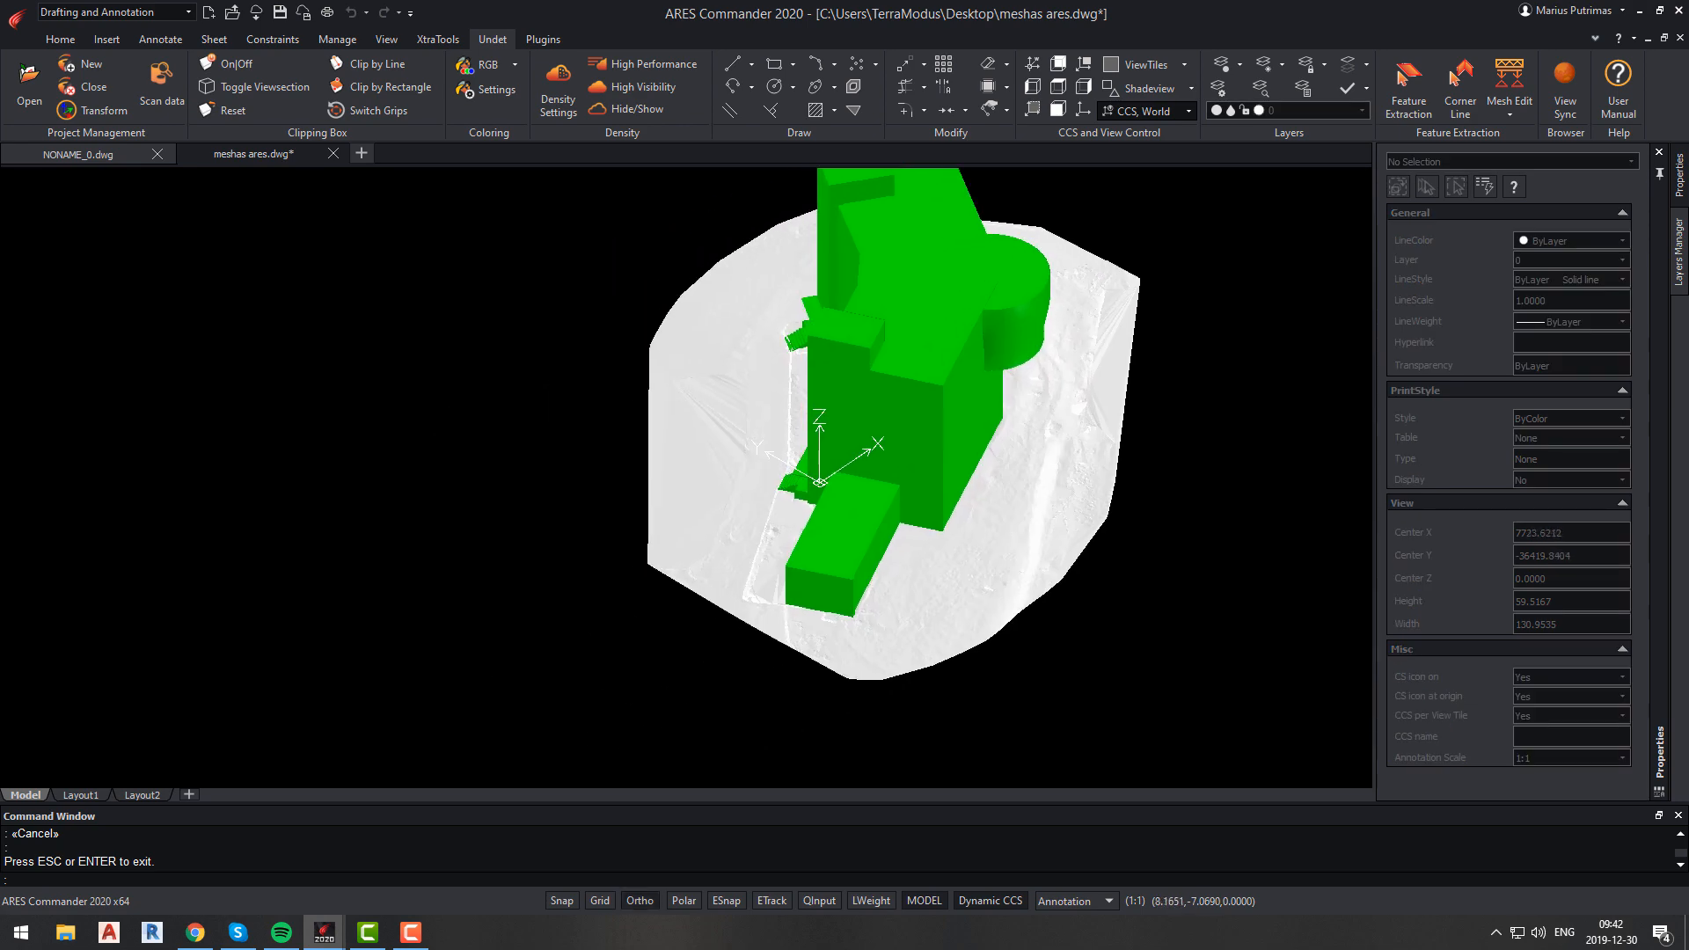
middle_click_drag(1067, 478, 826, 533, "shift")
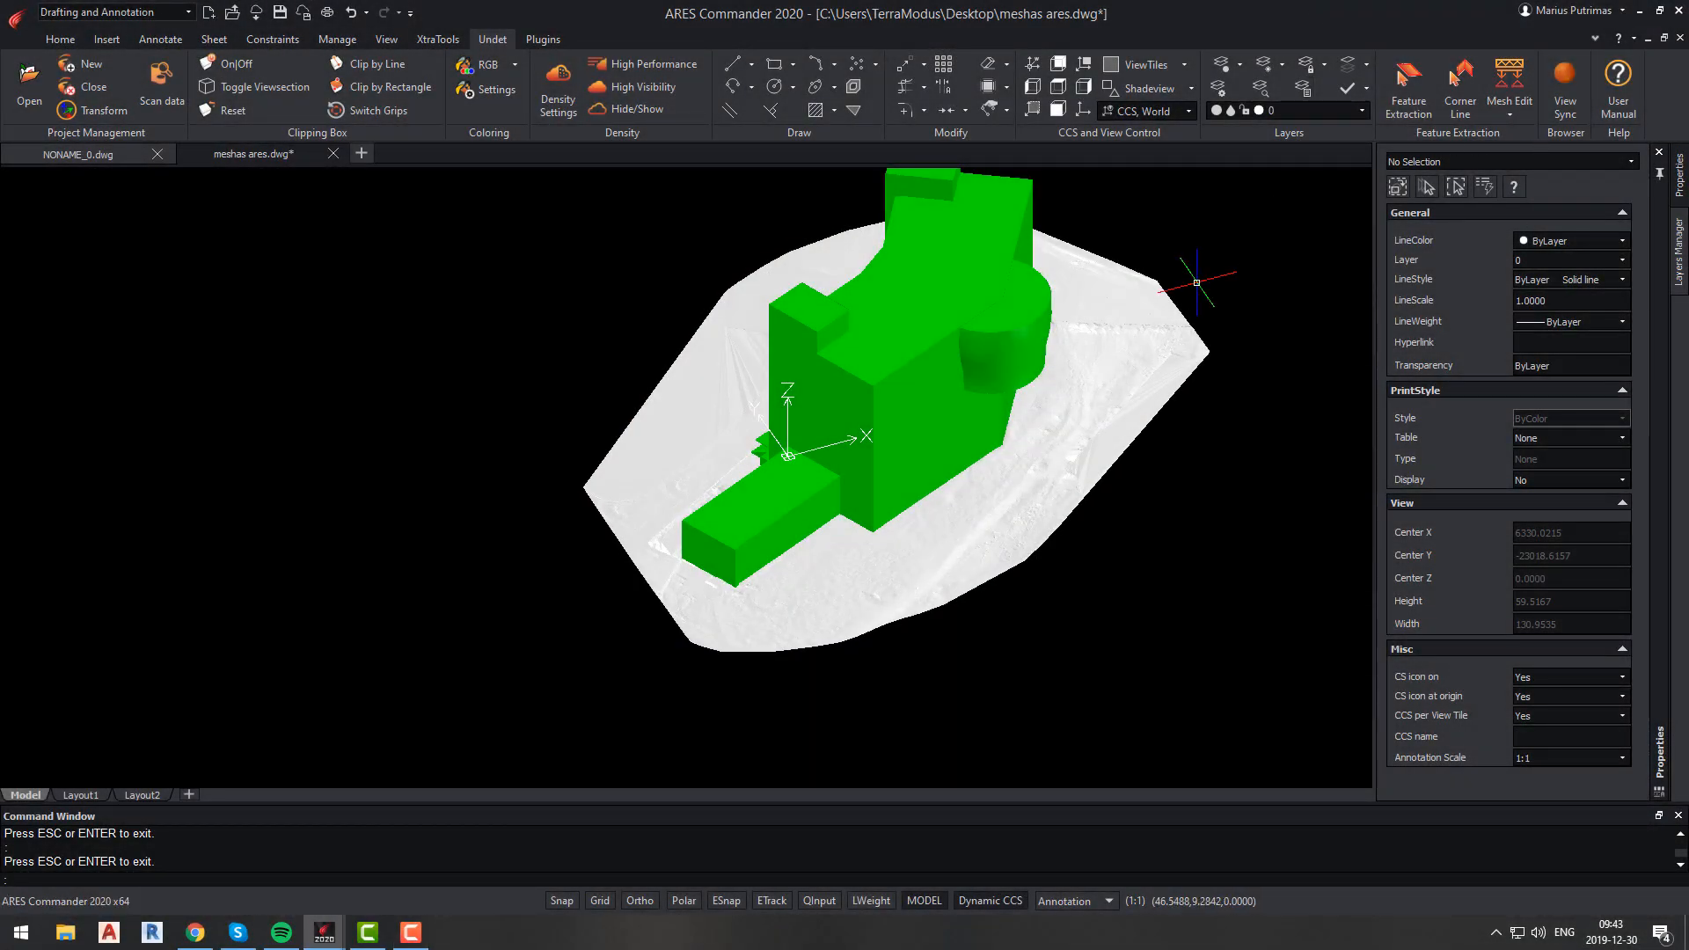
middle_click_drag(1105, 345, 960, 549)
middle_click_drag(1041, 355, 1107, 269)
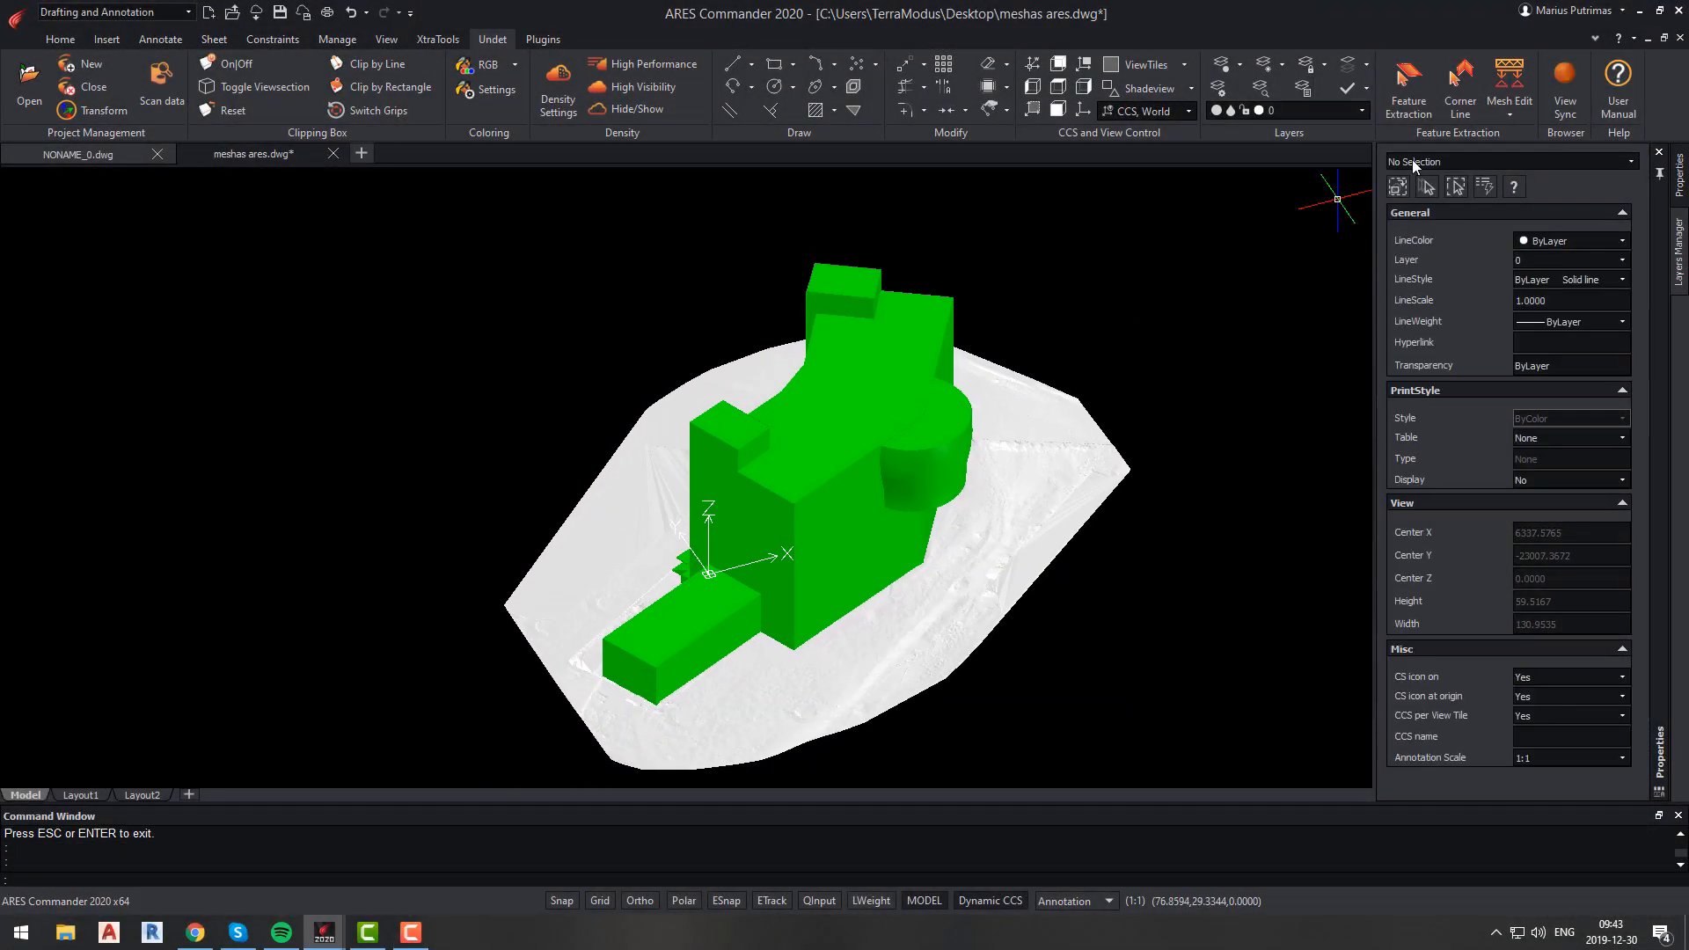
left_click(1510, 107)
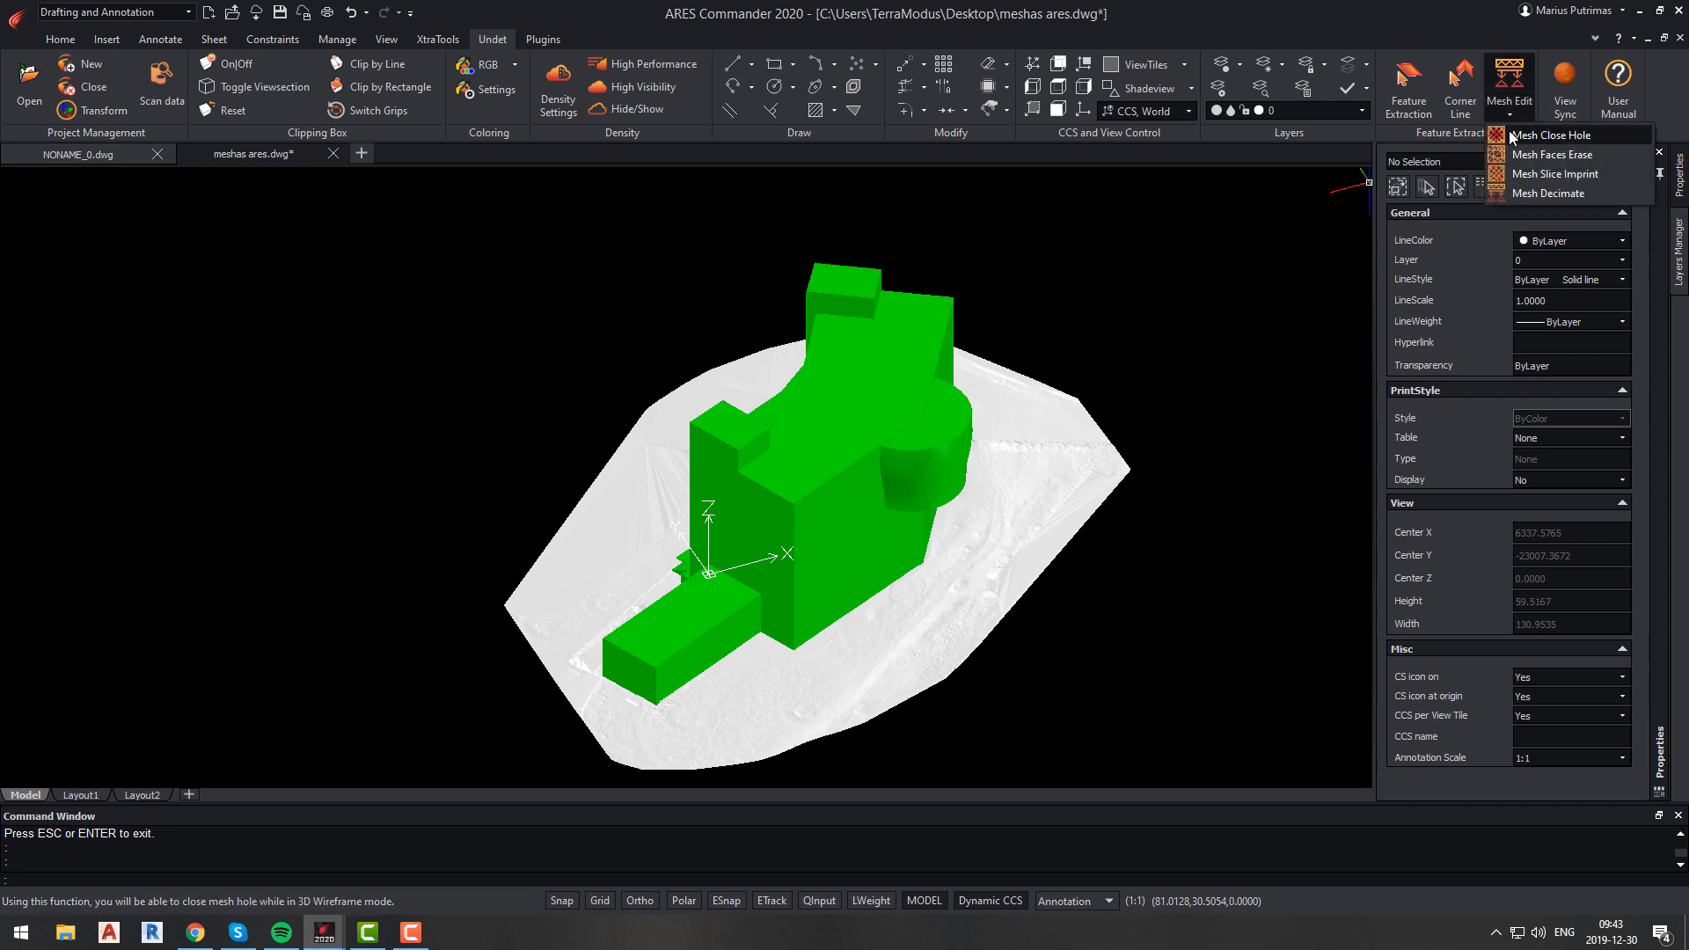
left_click(1529, 174)
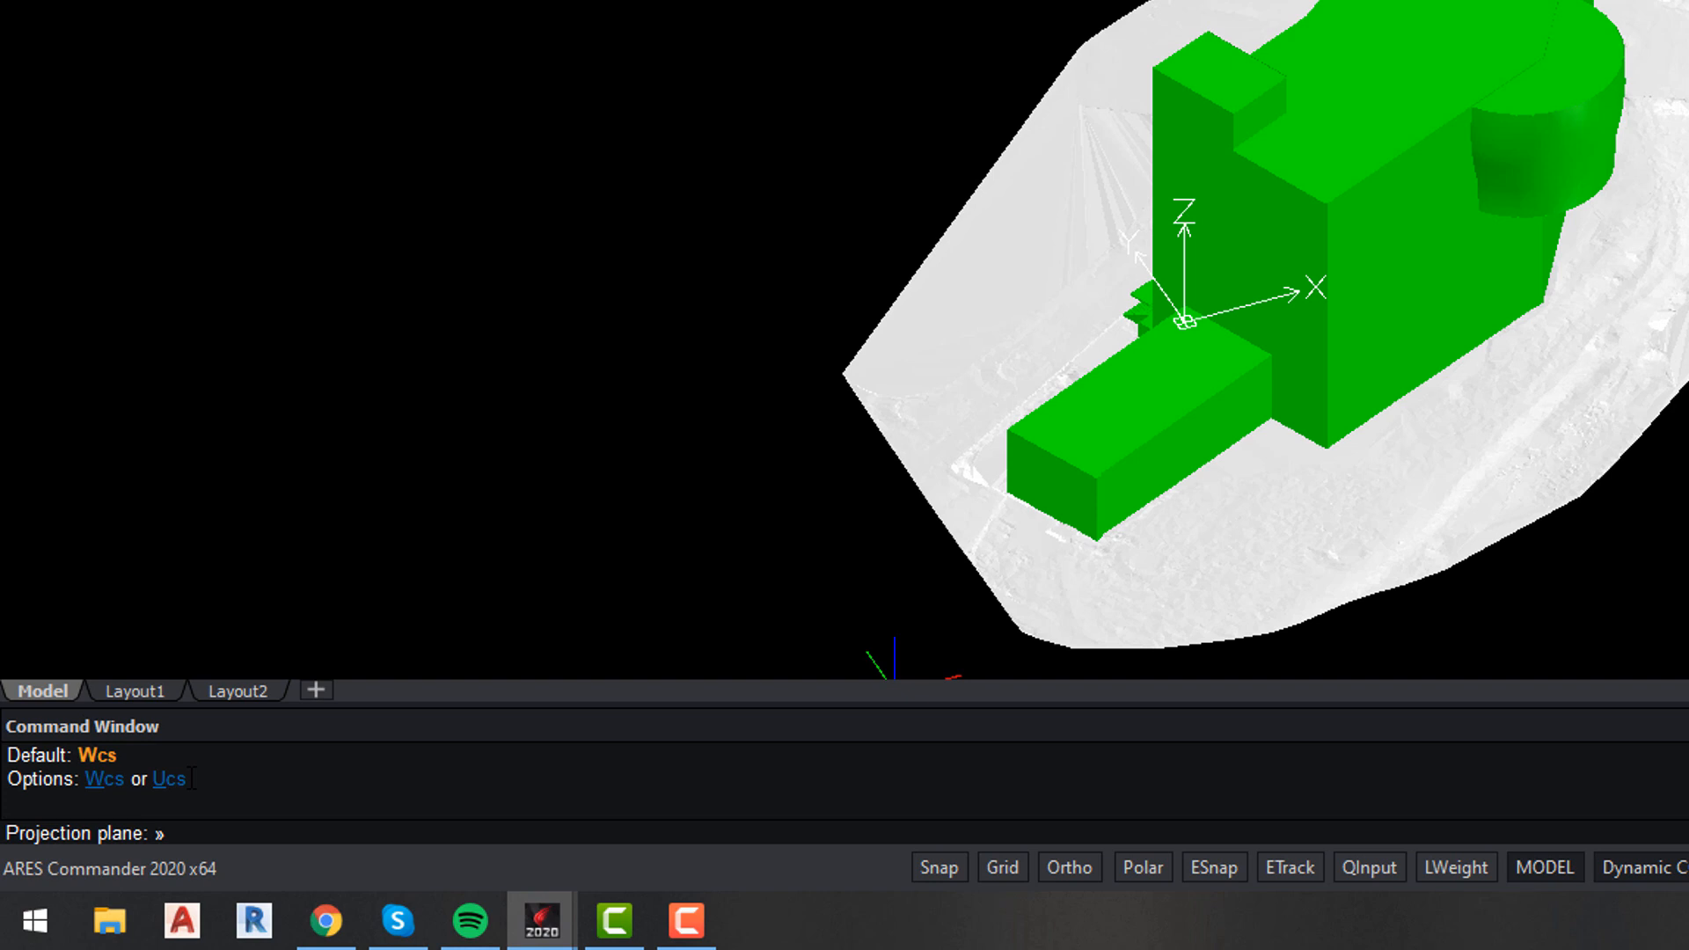
key("Return")
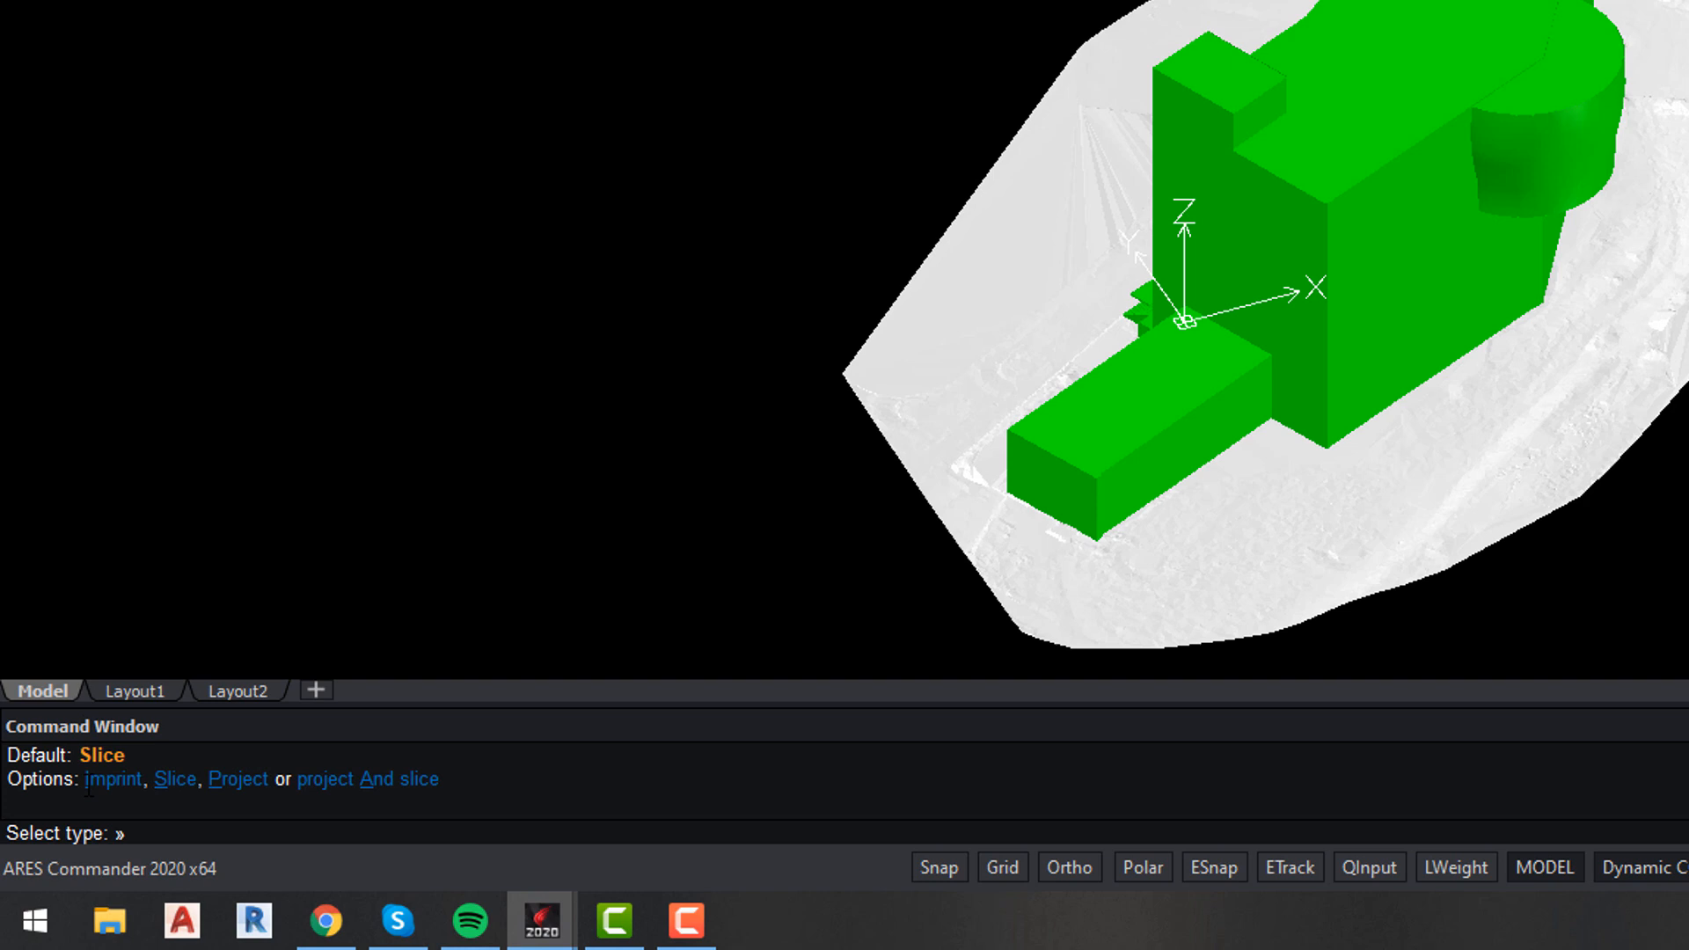
left_click_drag(87, 786, 454, 780)
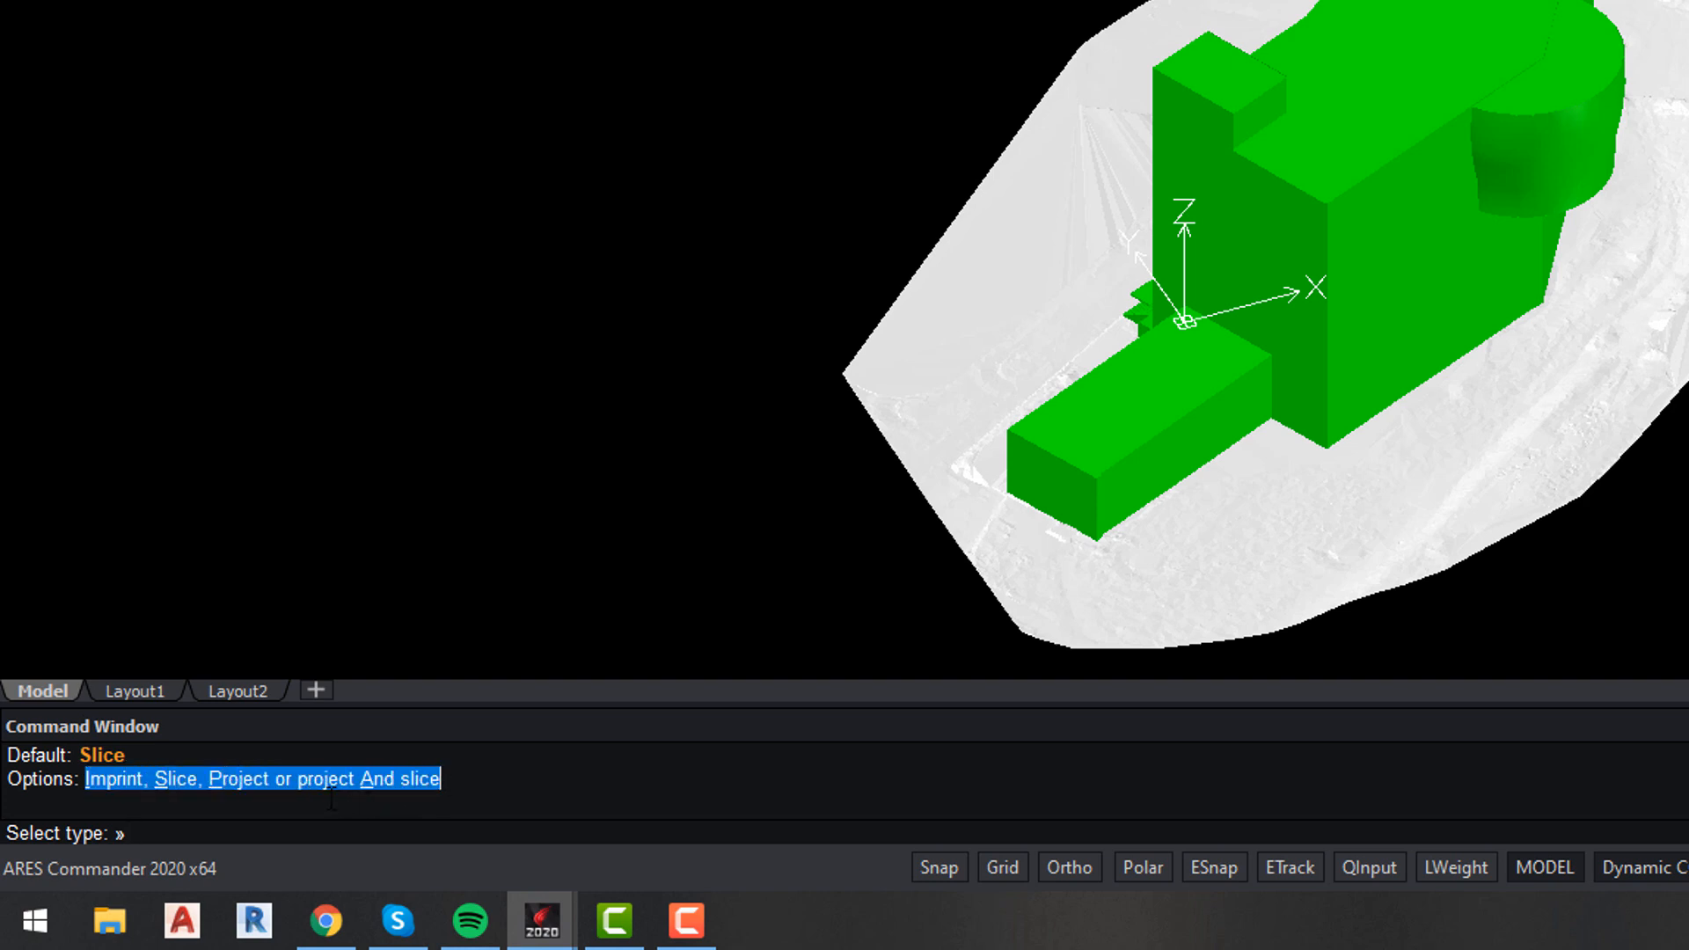
left_click(272, 805)
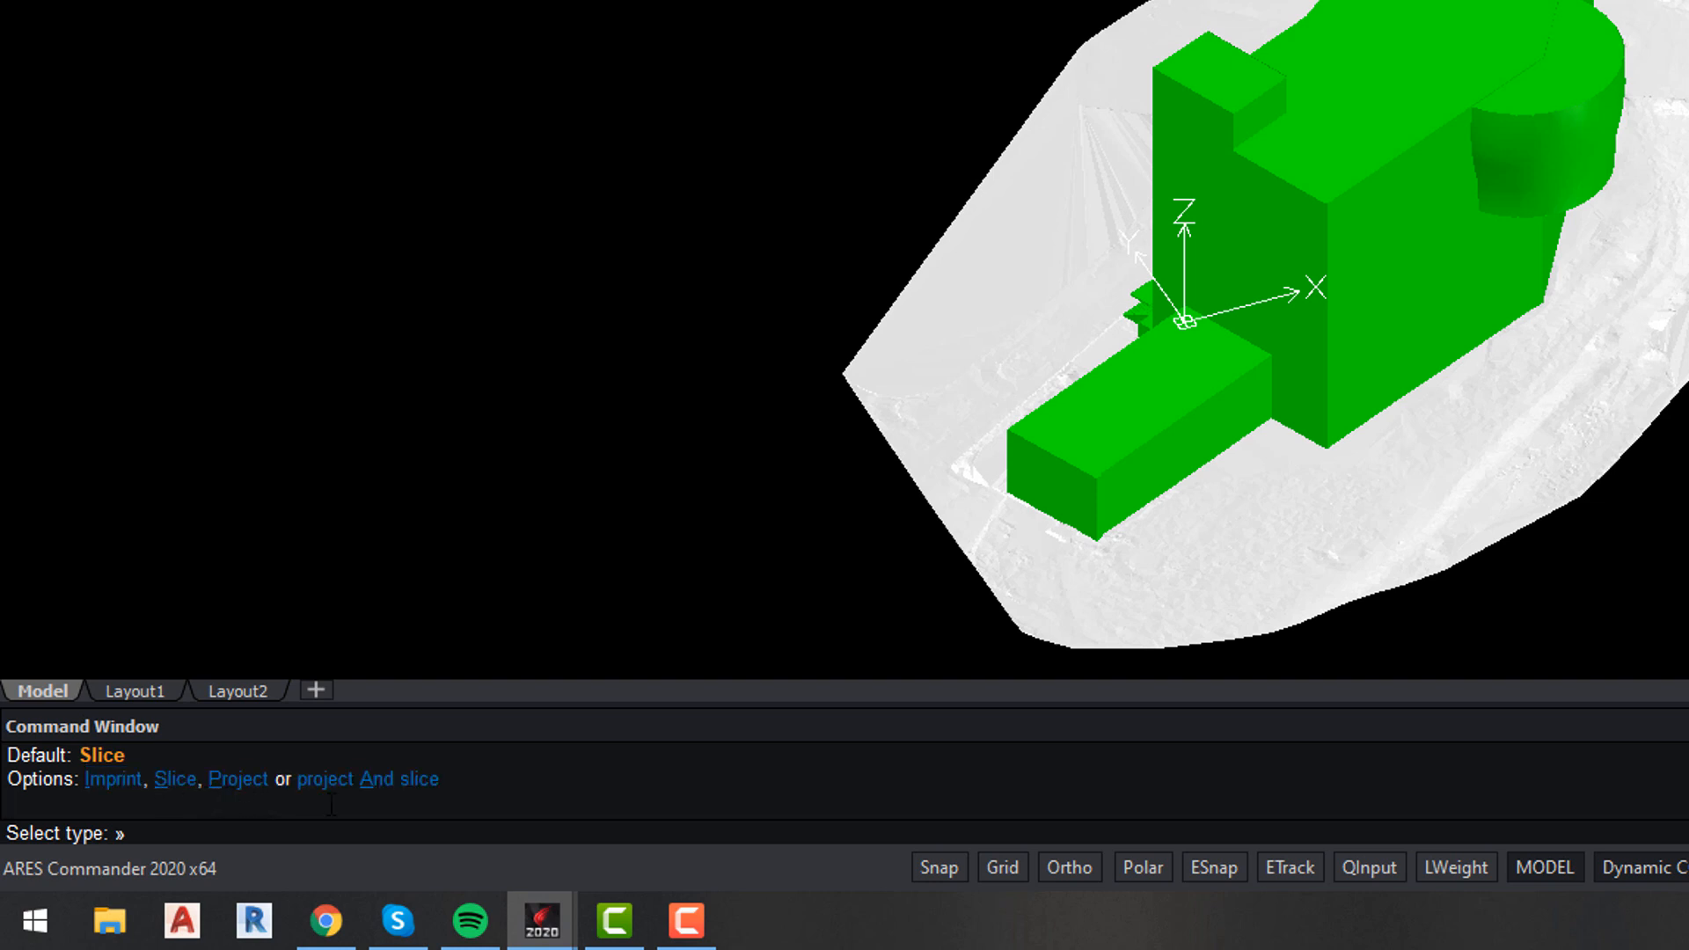
type("s")
key("Return")
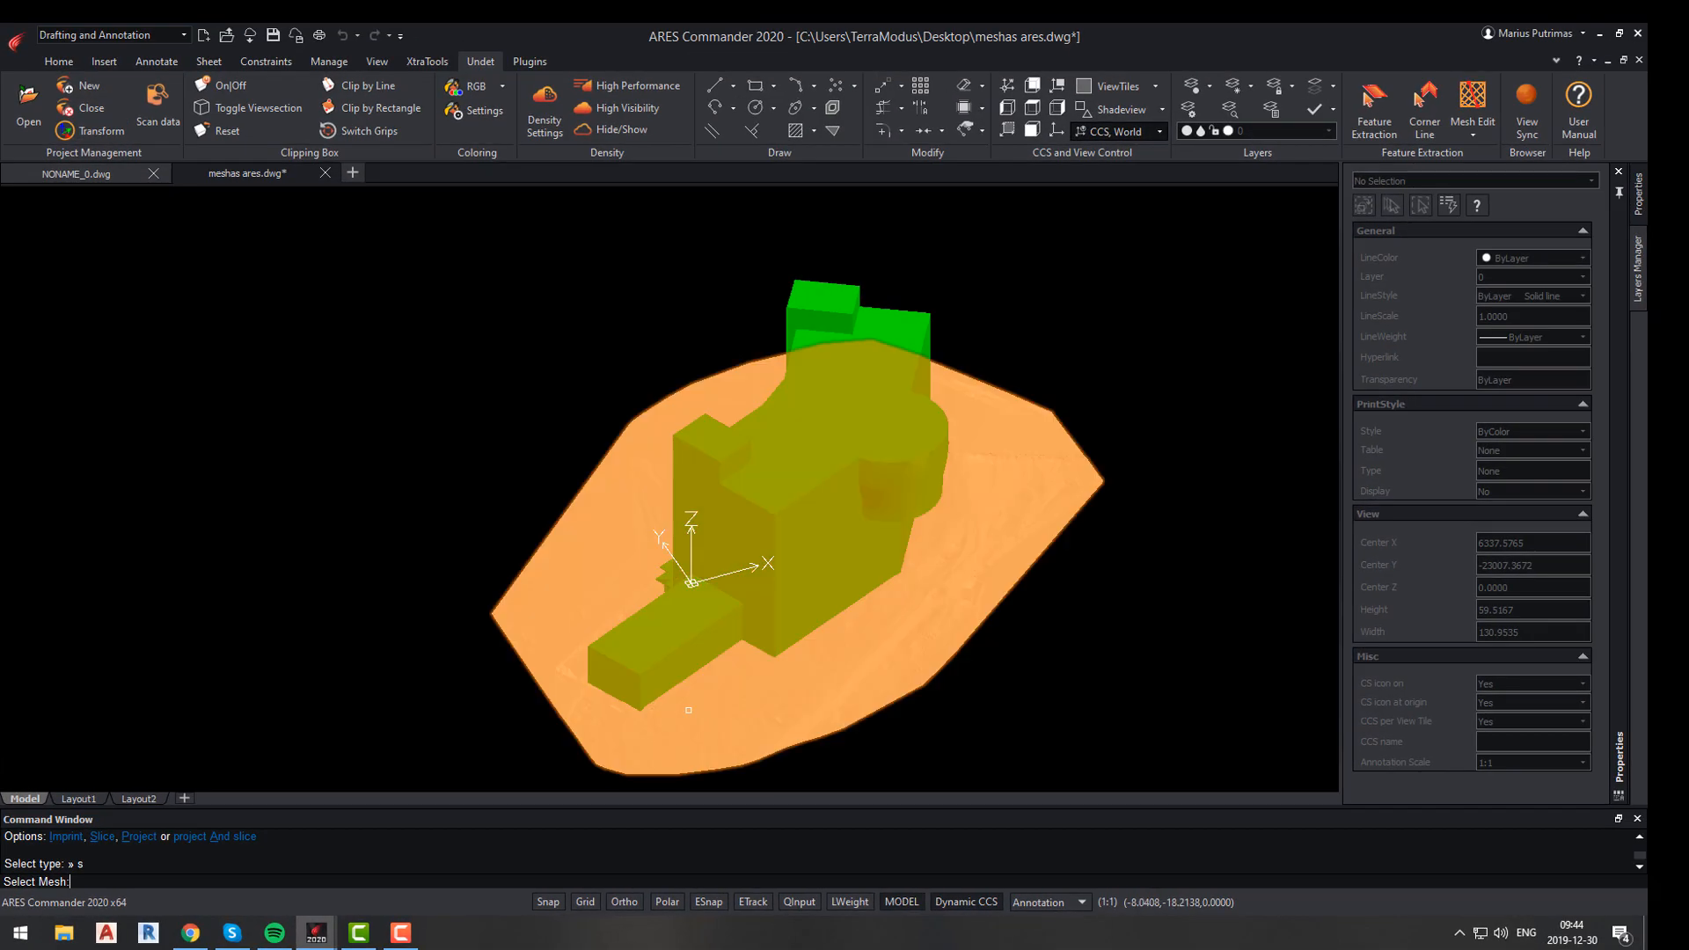
Step: Slice the terrain mesh using the green building outline beneath it as the slice object
left_click(1182, 540)
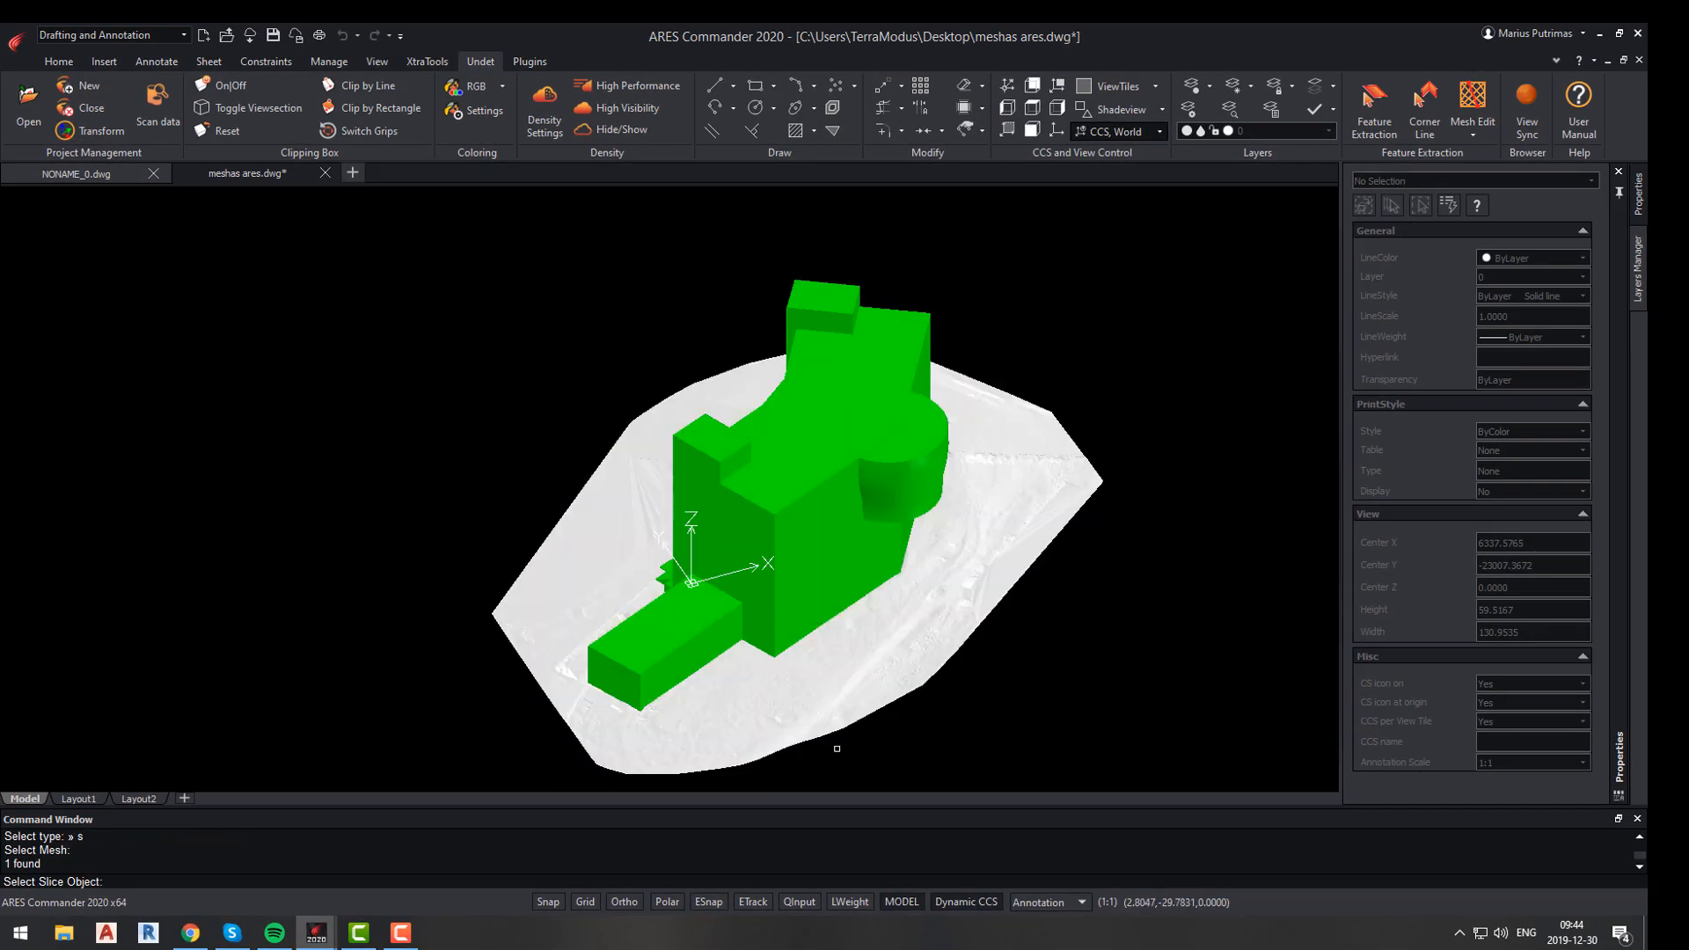
middle_click_drag(837, 748, 836, 579, "shift")
scroll(834, 578, "up", 4)
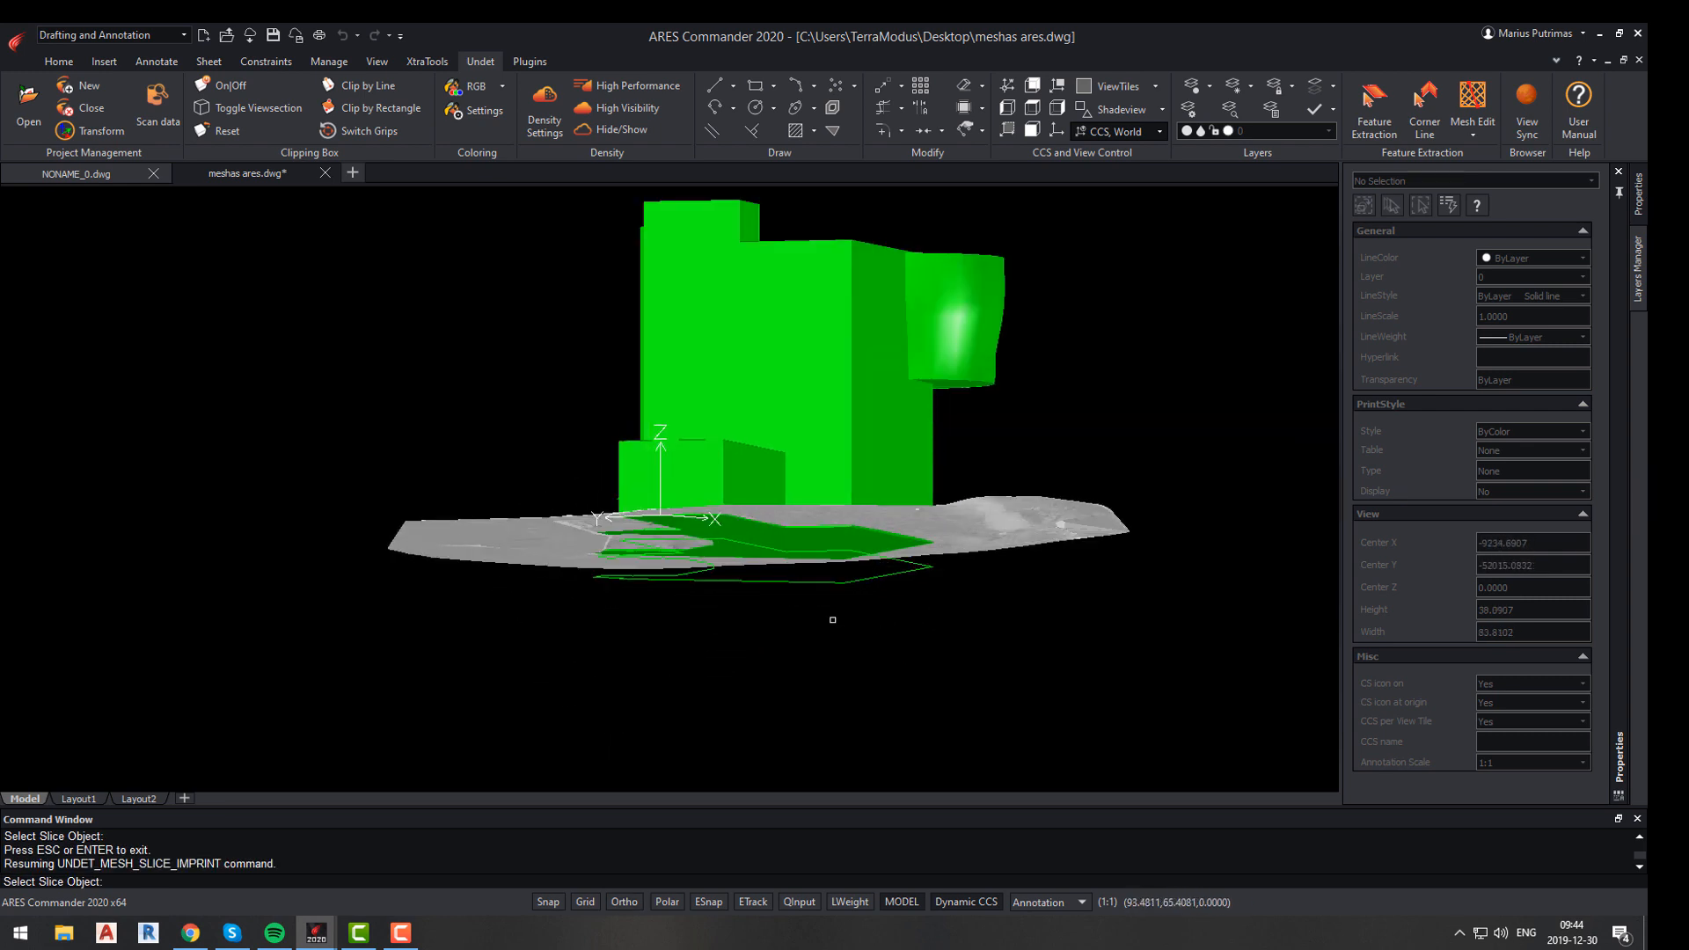
left_click(834, 577)
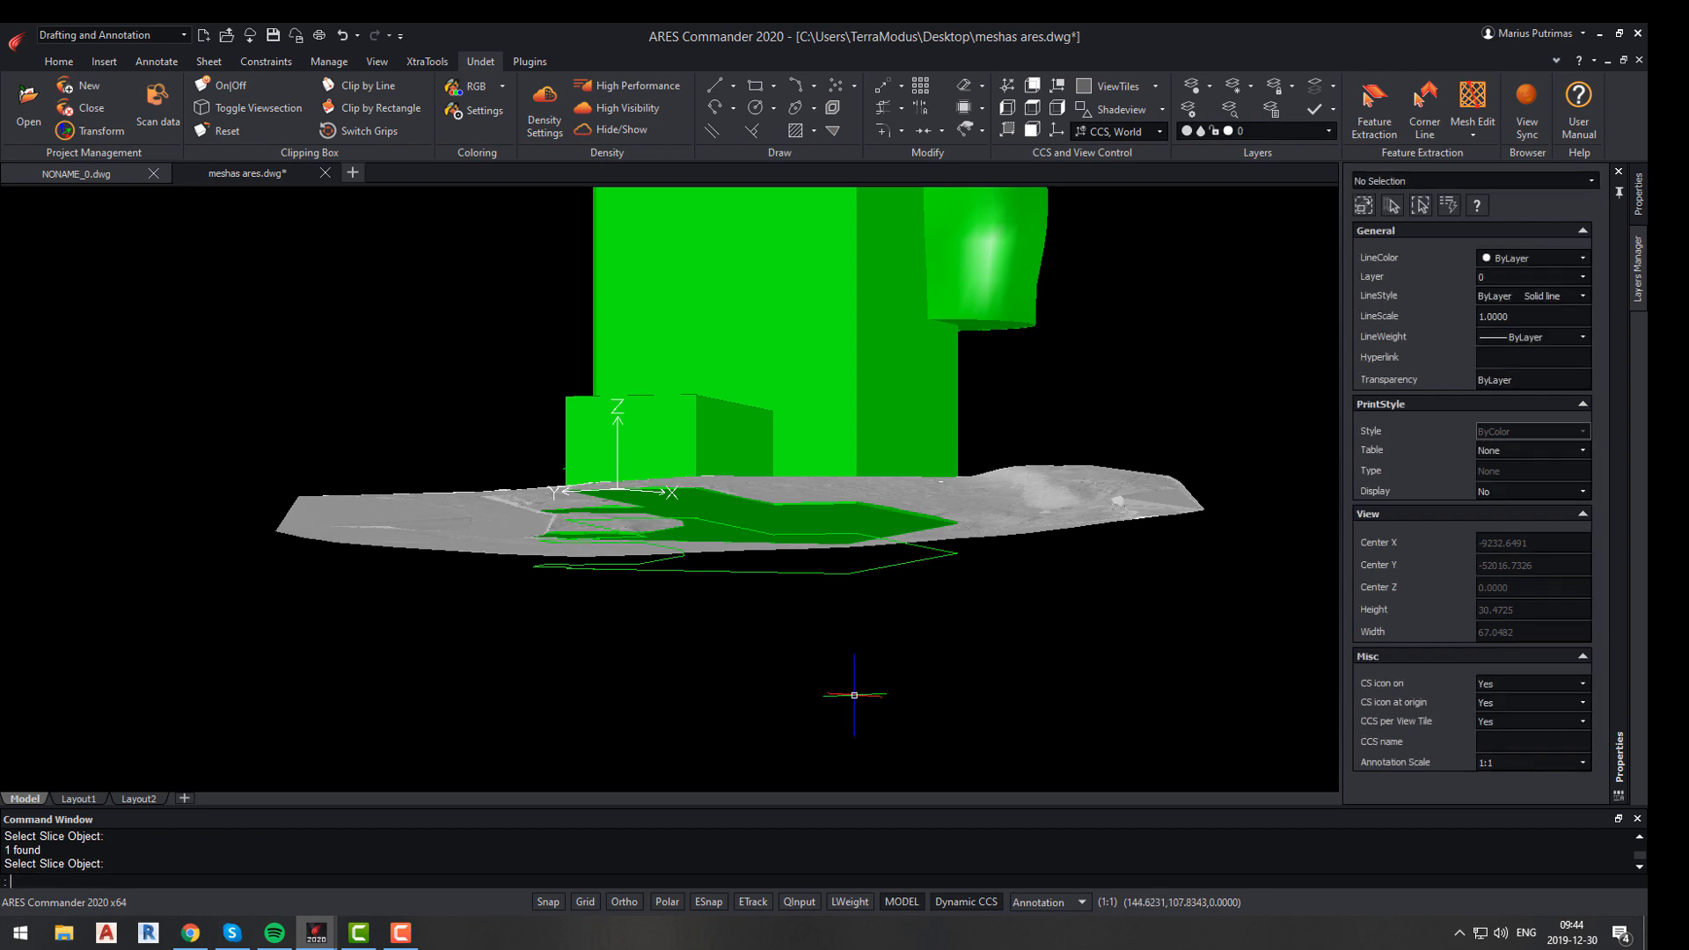
Step: Delete the building's green 3D solid on the WALLS layer to expose the cut in the terrain mesh
middle_click_drag(854, 691, 422, 717, "shift")
scroll(567, 626, "down", 2)
left_click(572, 617)
scroll(576, 618, "down", 1)
key("Escape")
left_click(777, 442)
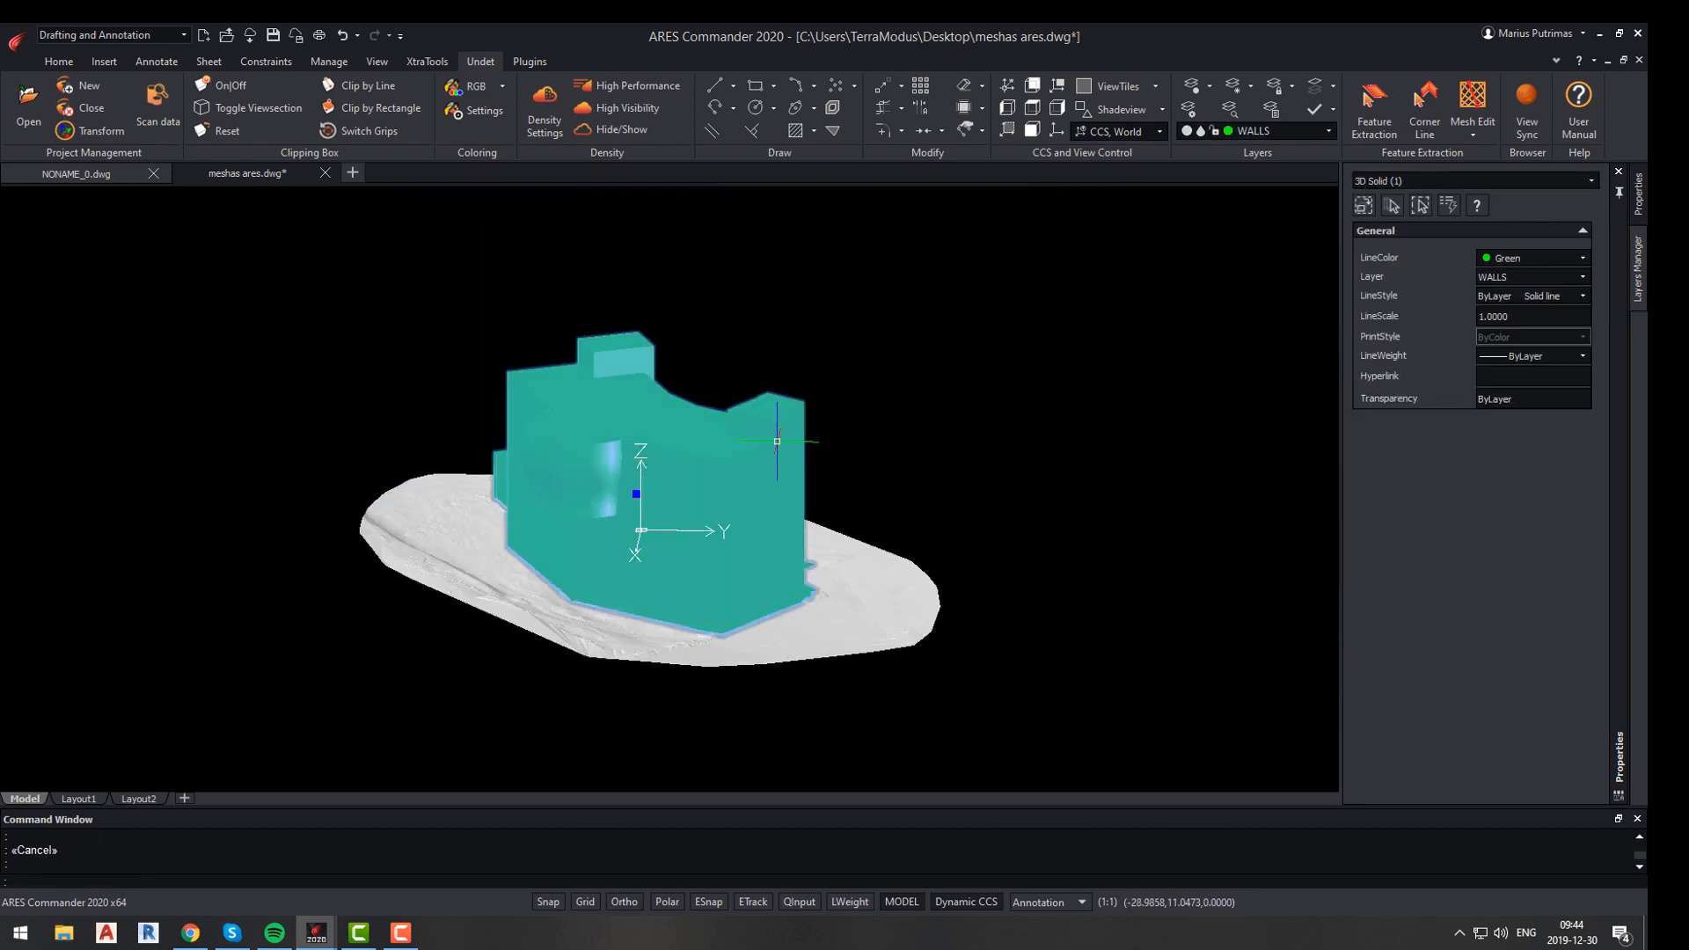
key("Delete")
middle_click_drag(791, 555, 684, 585, "shift")
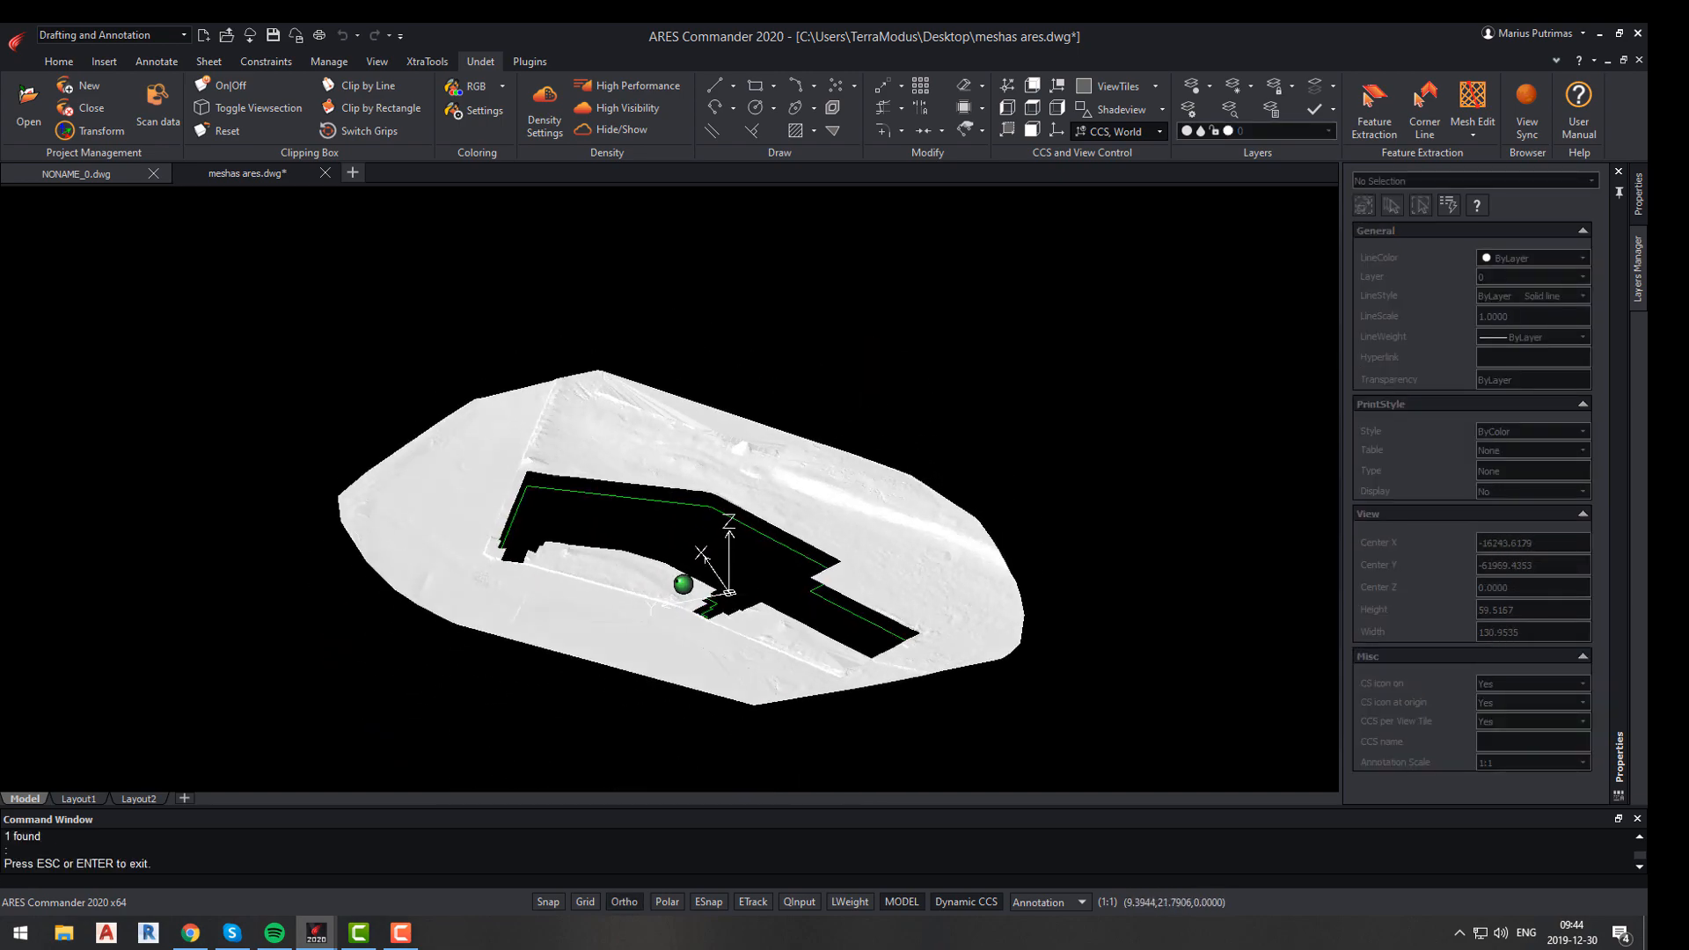
Step: Hide the WALLS layer to expose the building-shaped opening in the terrain mesh
middle_click_drag(684, 584, 683, 583, "shift")
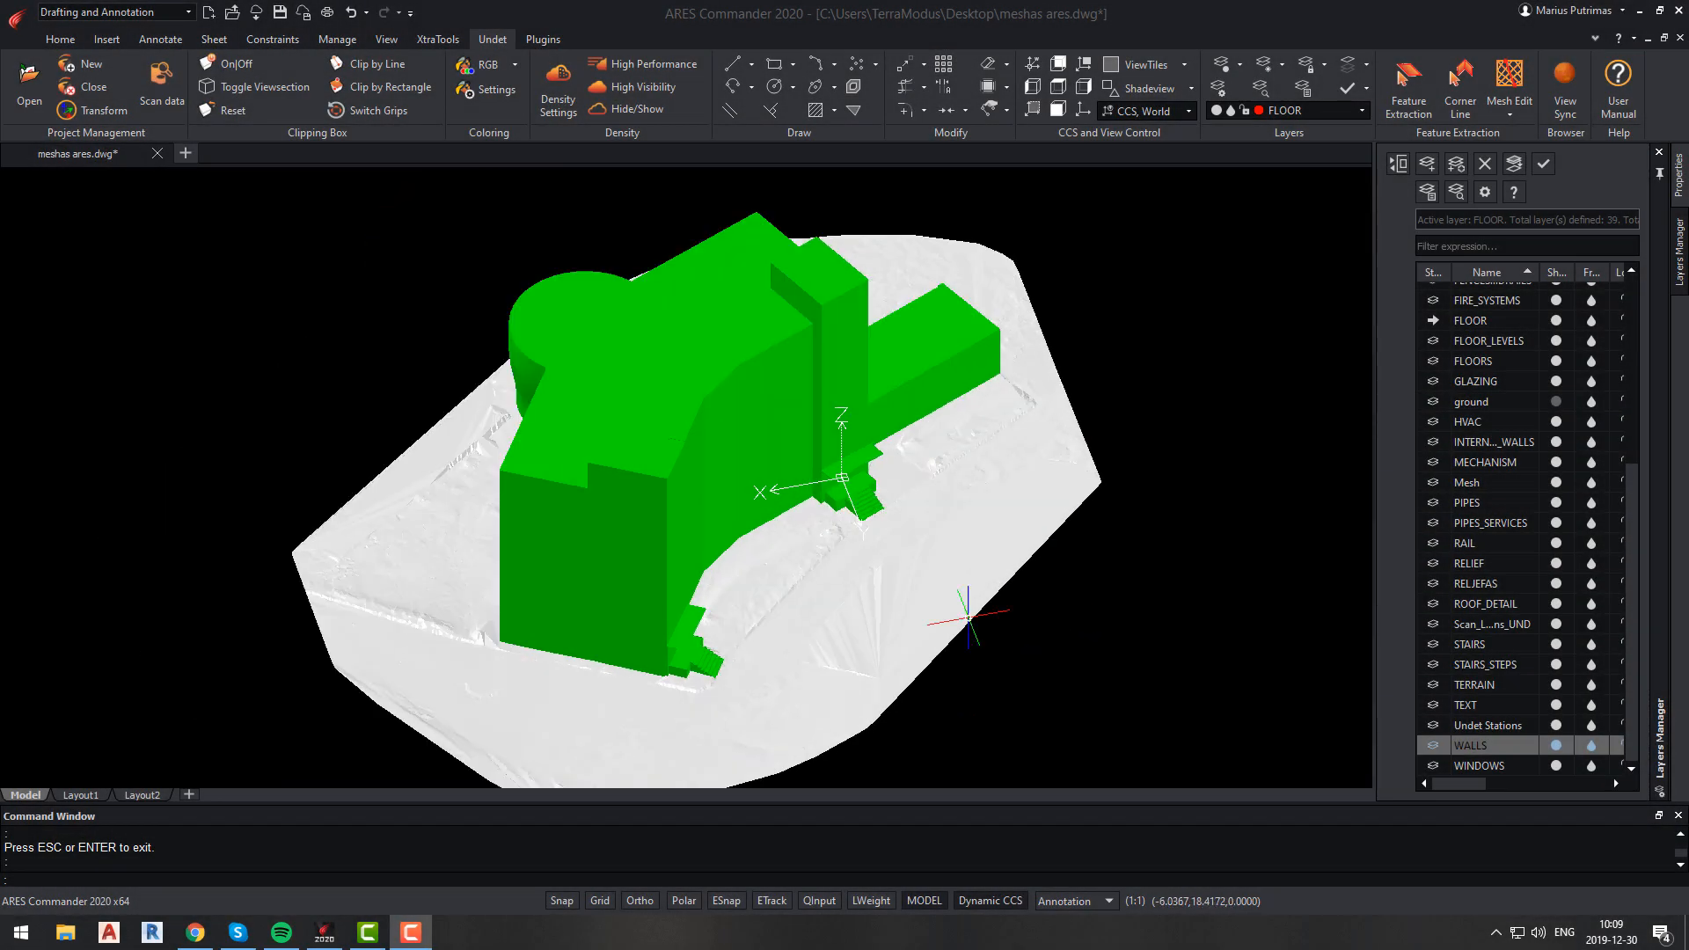
left_click(765, 504)
left_click(1554, 745)
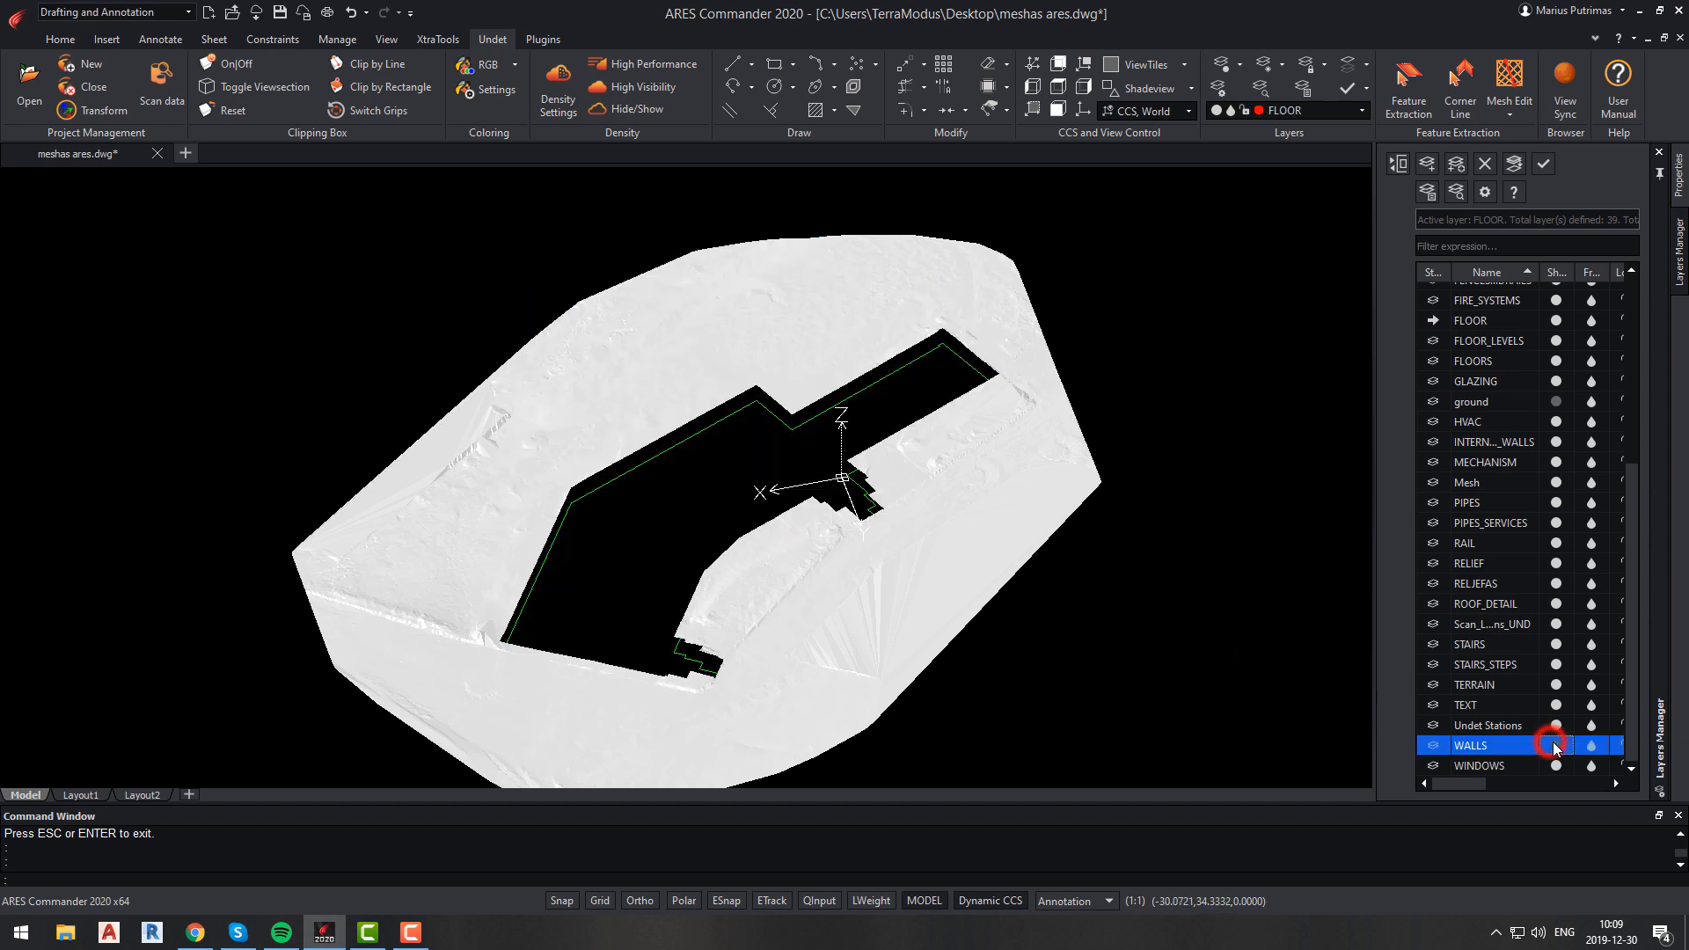
left_click(1059, 645)
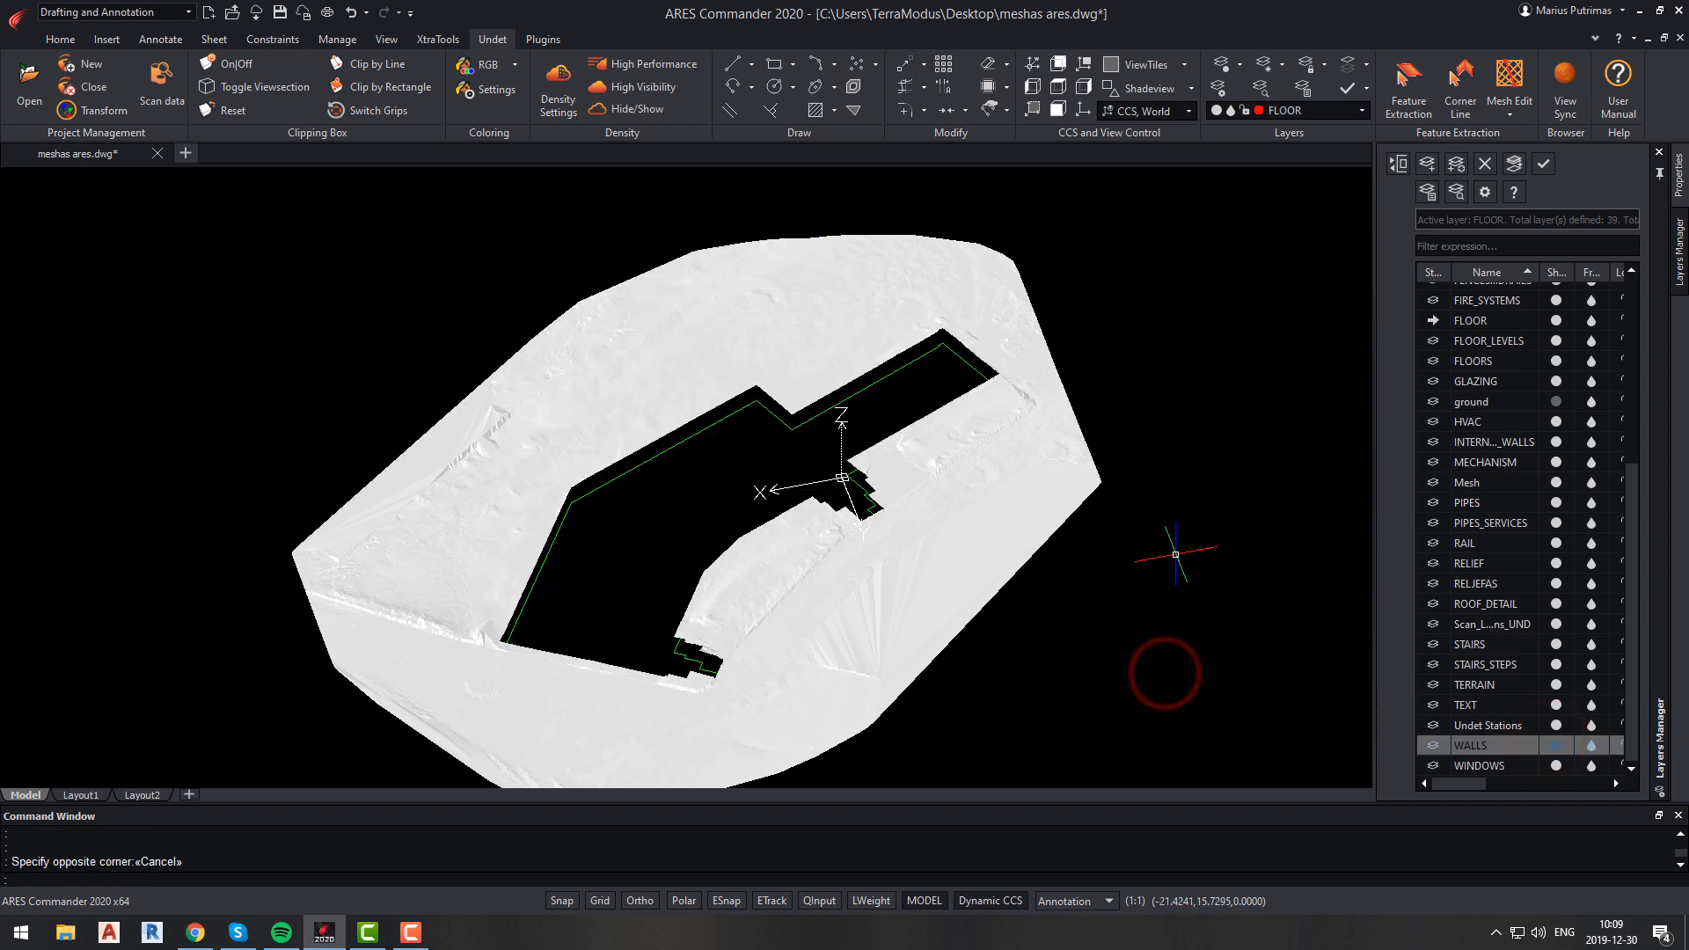
Step: Run Mesh Slice Imprint on the terrain mesh with the Imprint type, using the green building outline as the slice object
left_click(1510, 74)
left_click(1510, 114)
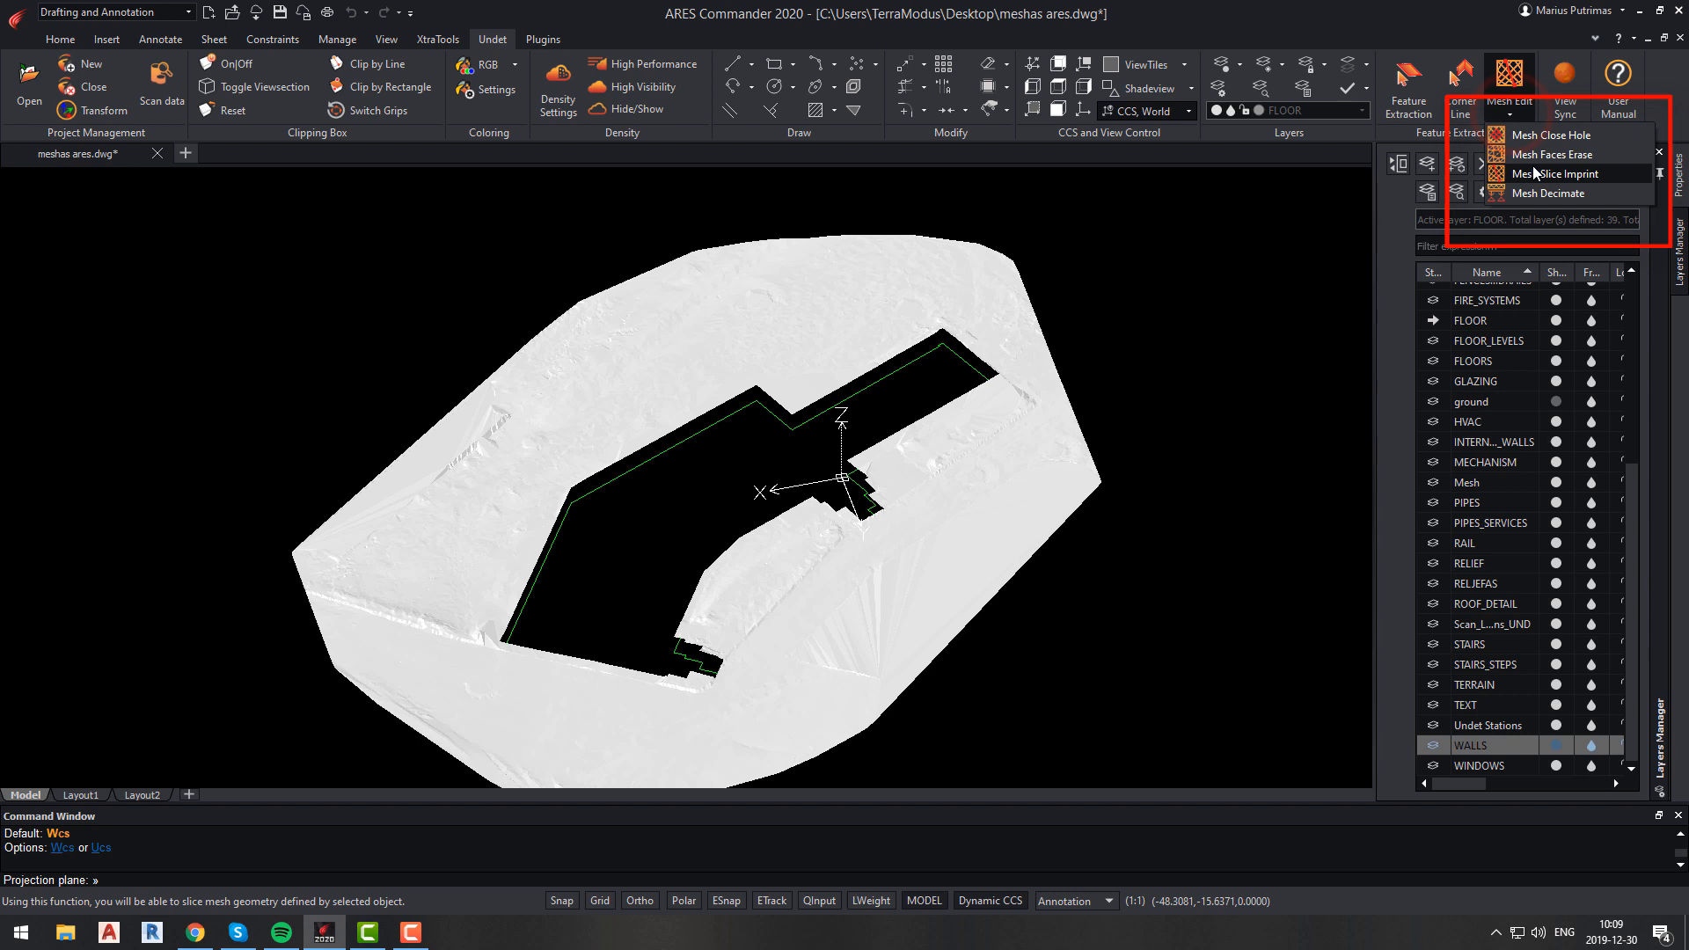
left_click(1536, 174)
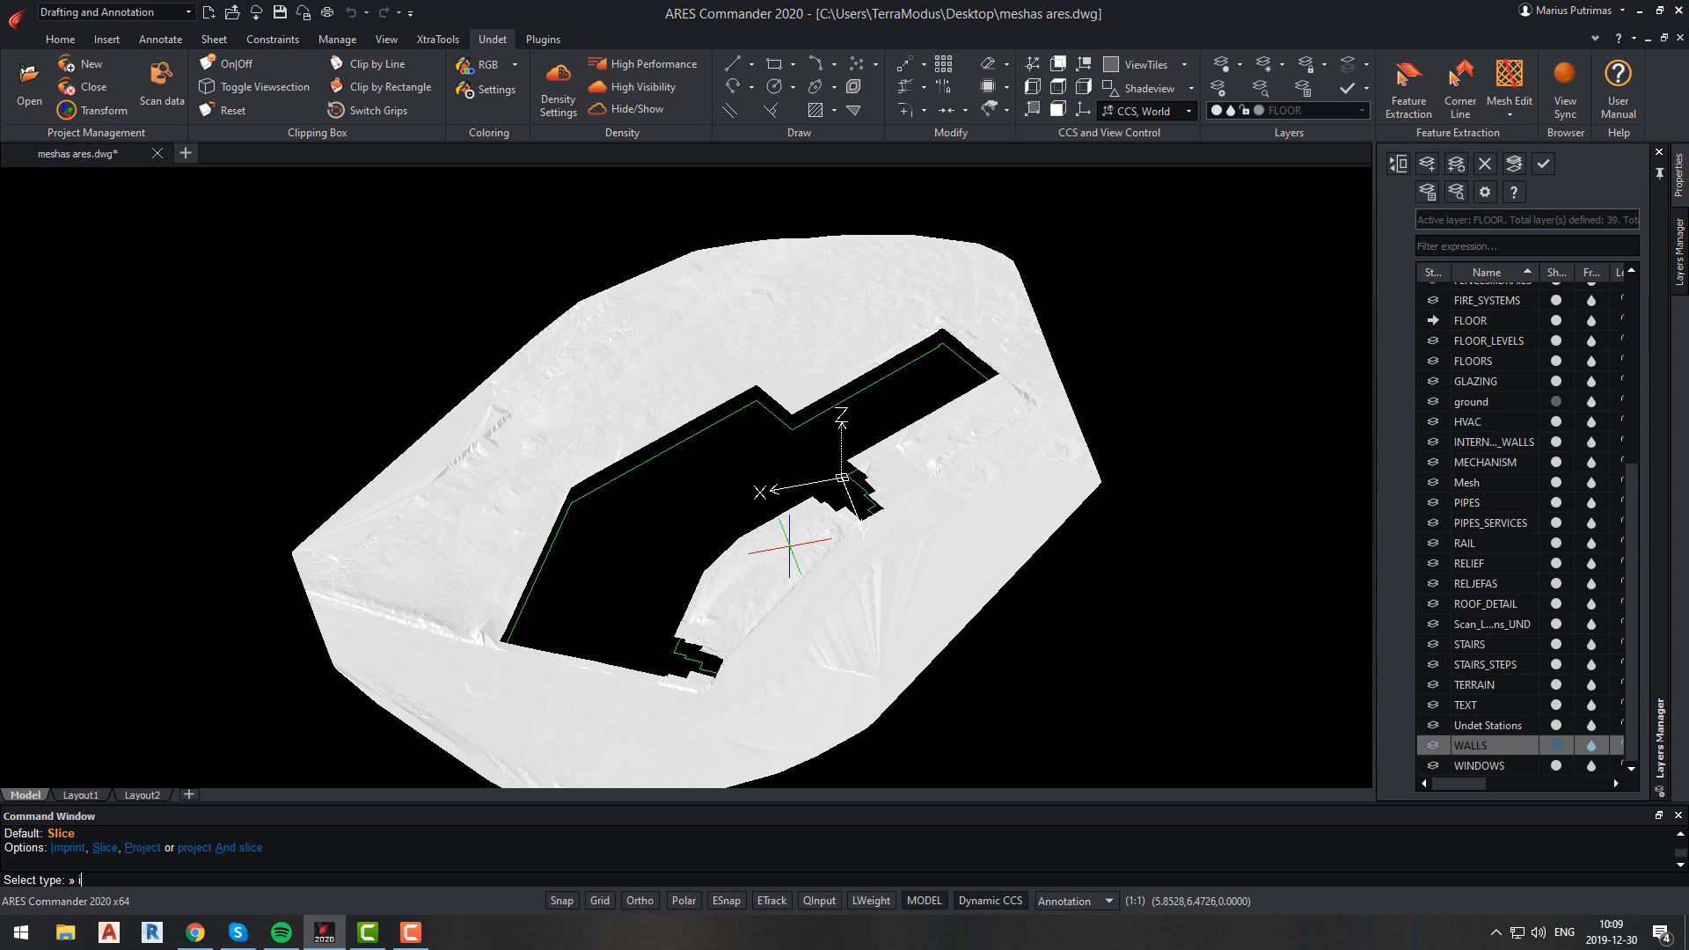
type("i")
key("Return")
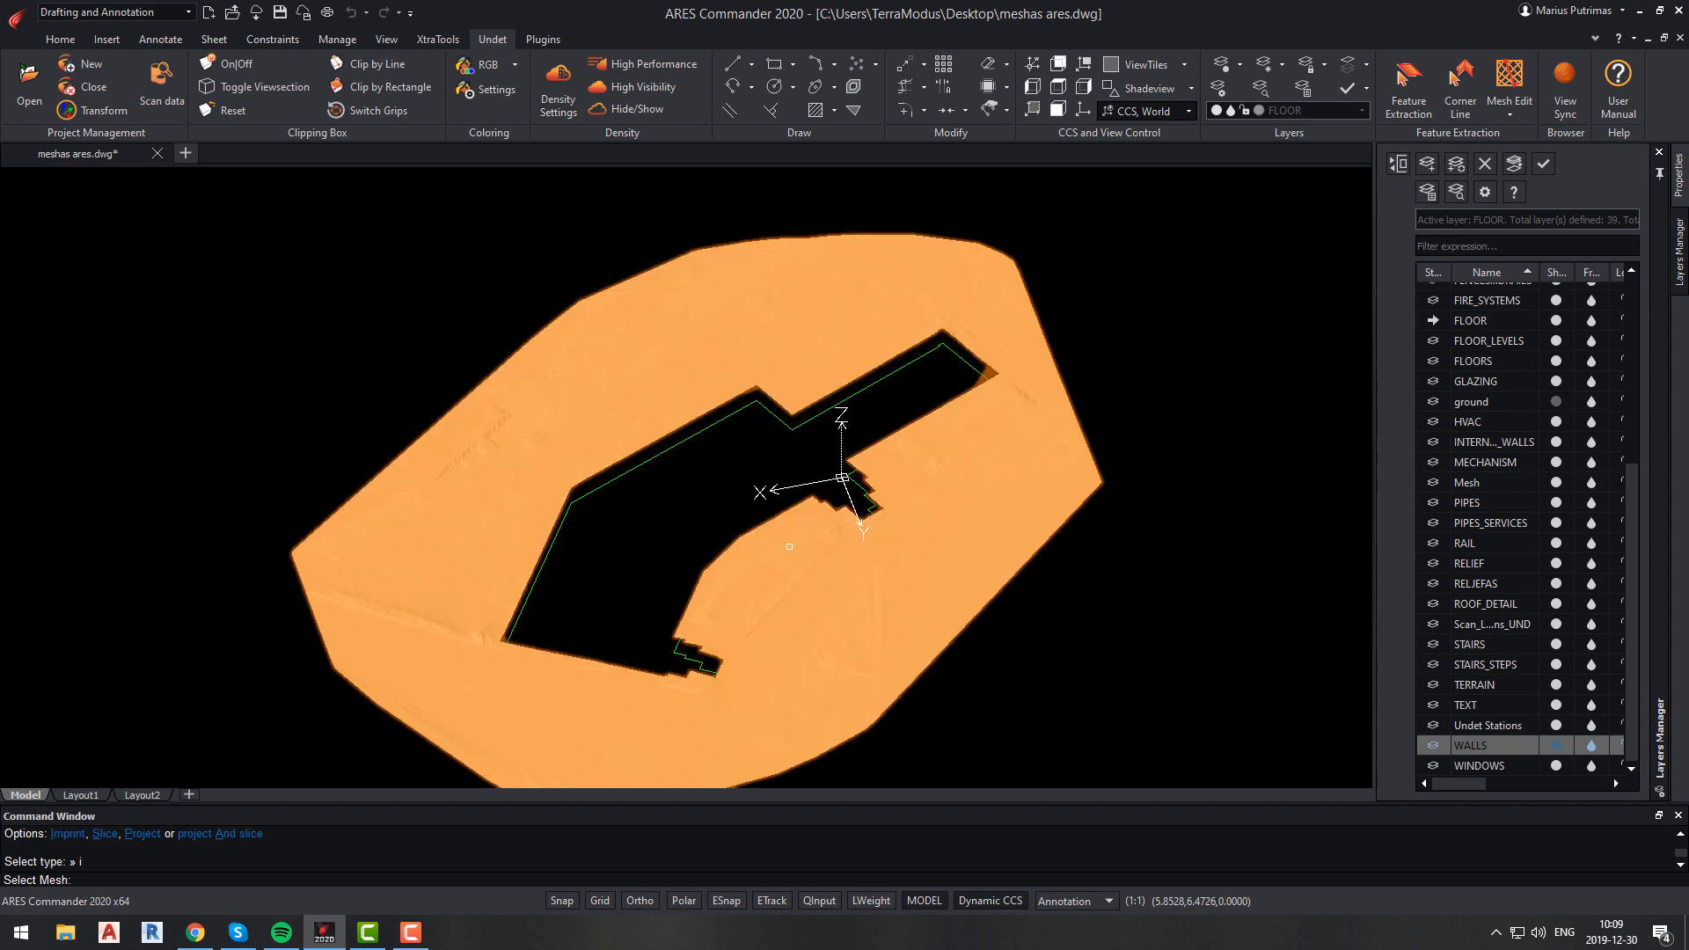
left_click(776, 606)
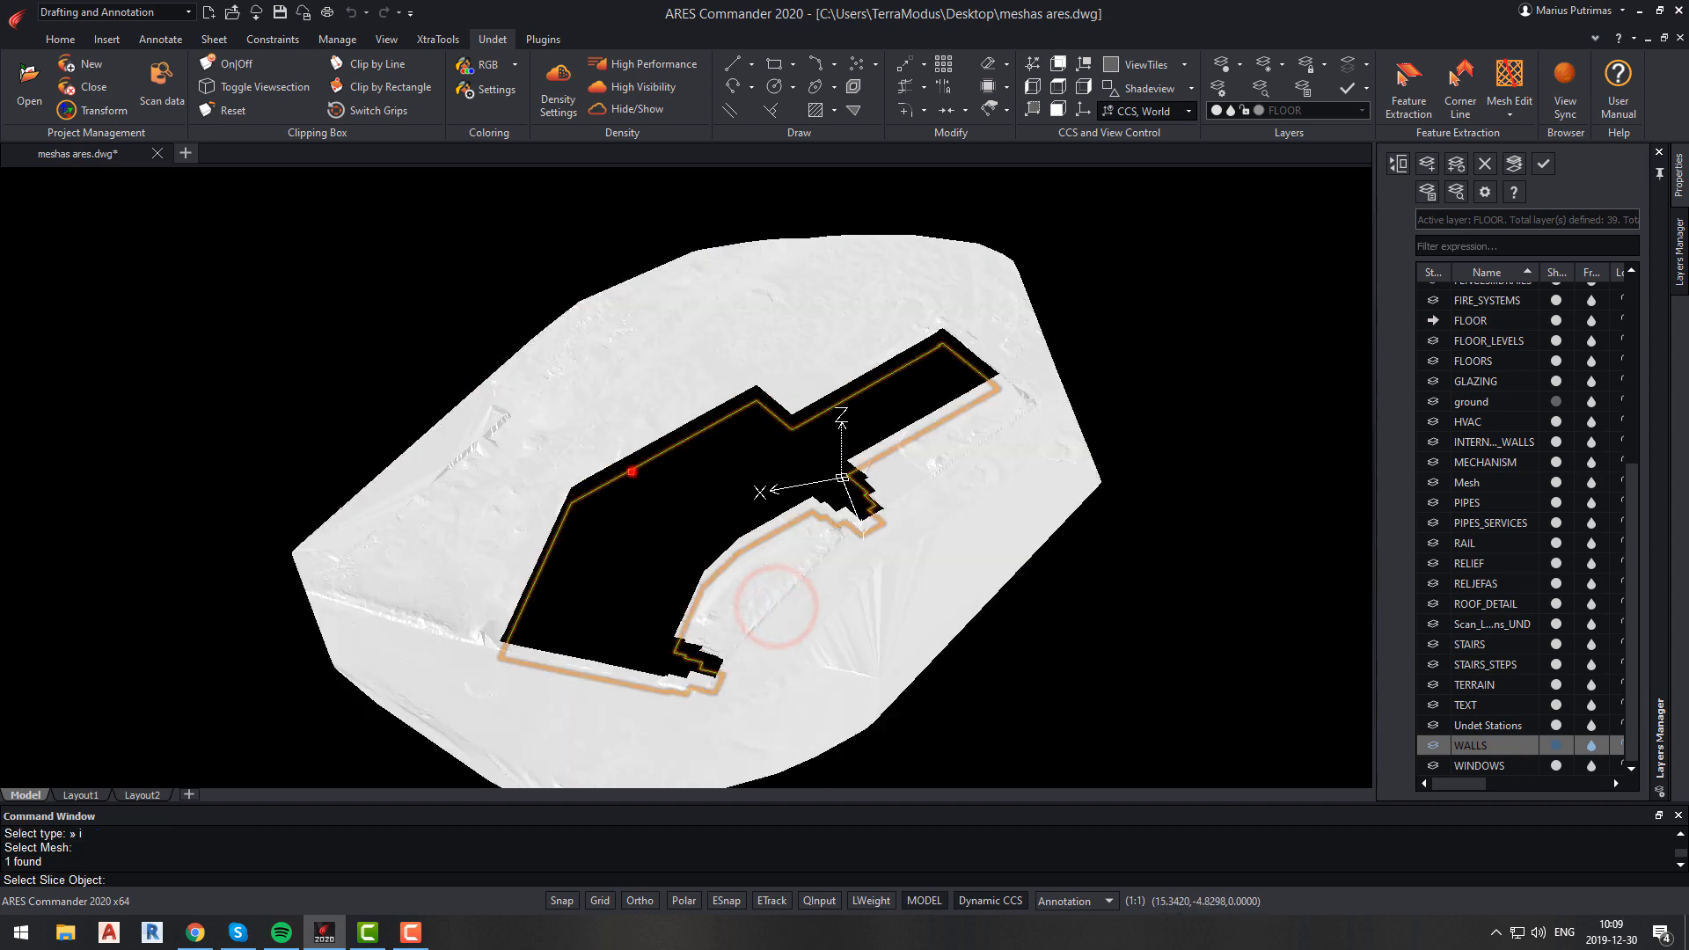
left_click(630, 460)
middle_click_drag(630, 541, 585, 547, "shift")
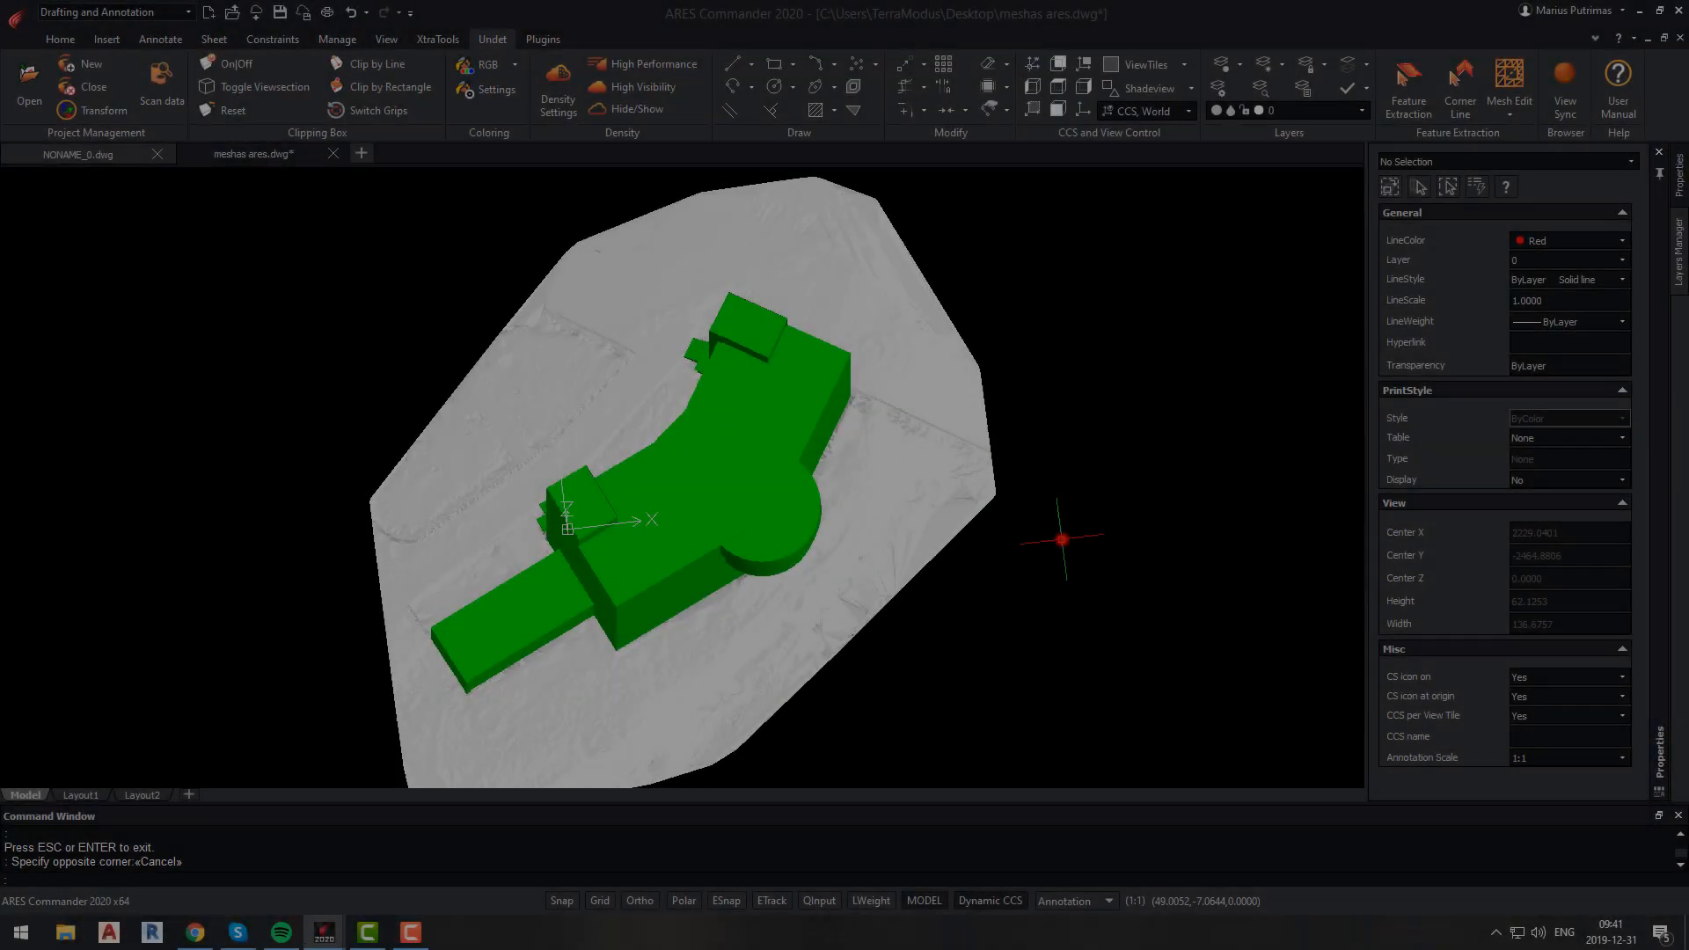
Step: Switch to the active CCS plan view and start a polyline from outside the terrain mesh to the inner corner of the road's outer edge
type("plan")
key("Return")
key("Return")
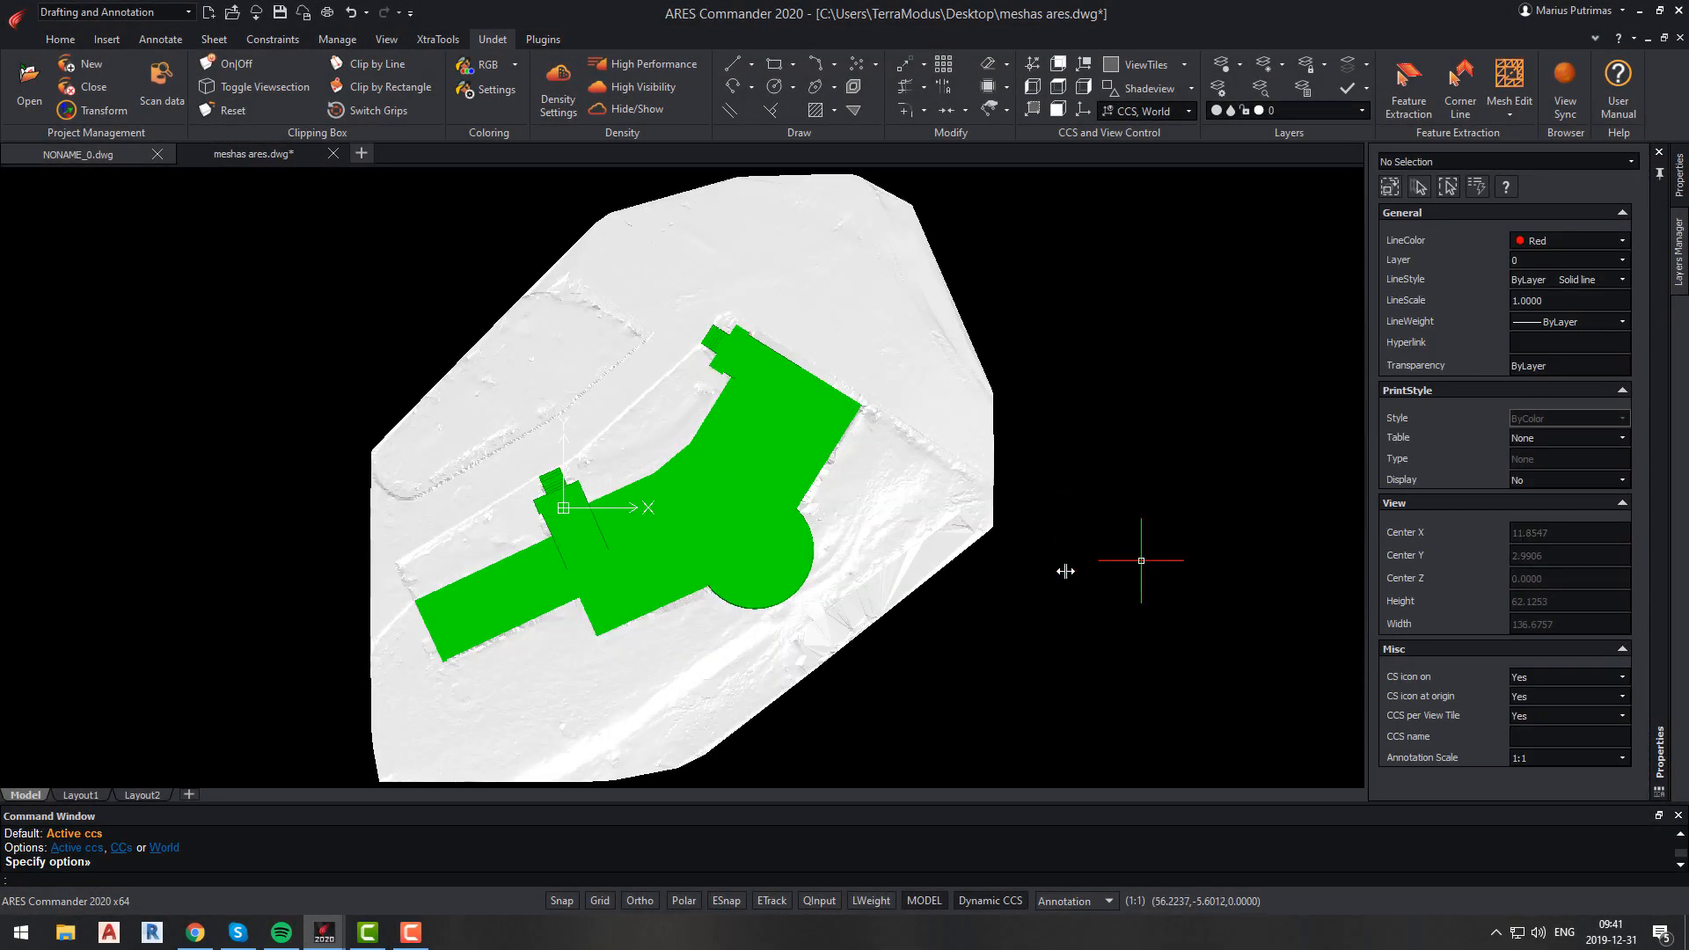
type("pl")
key("Return")
left_click(533, 245)
scroll(651, 332, "up", 5)
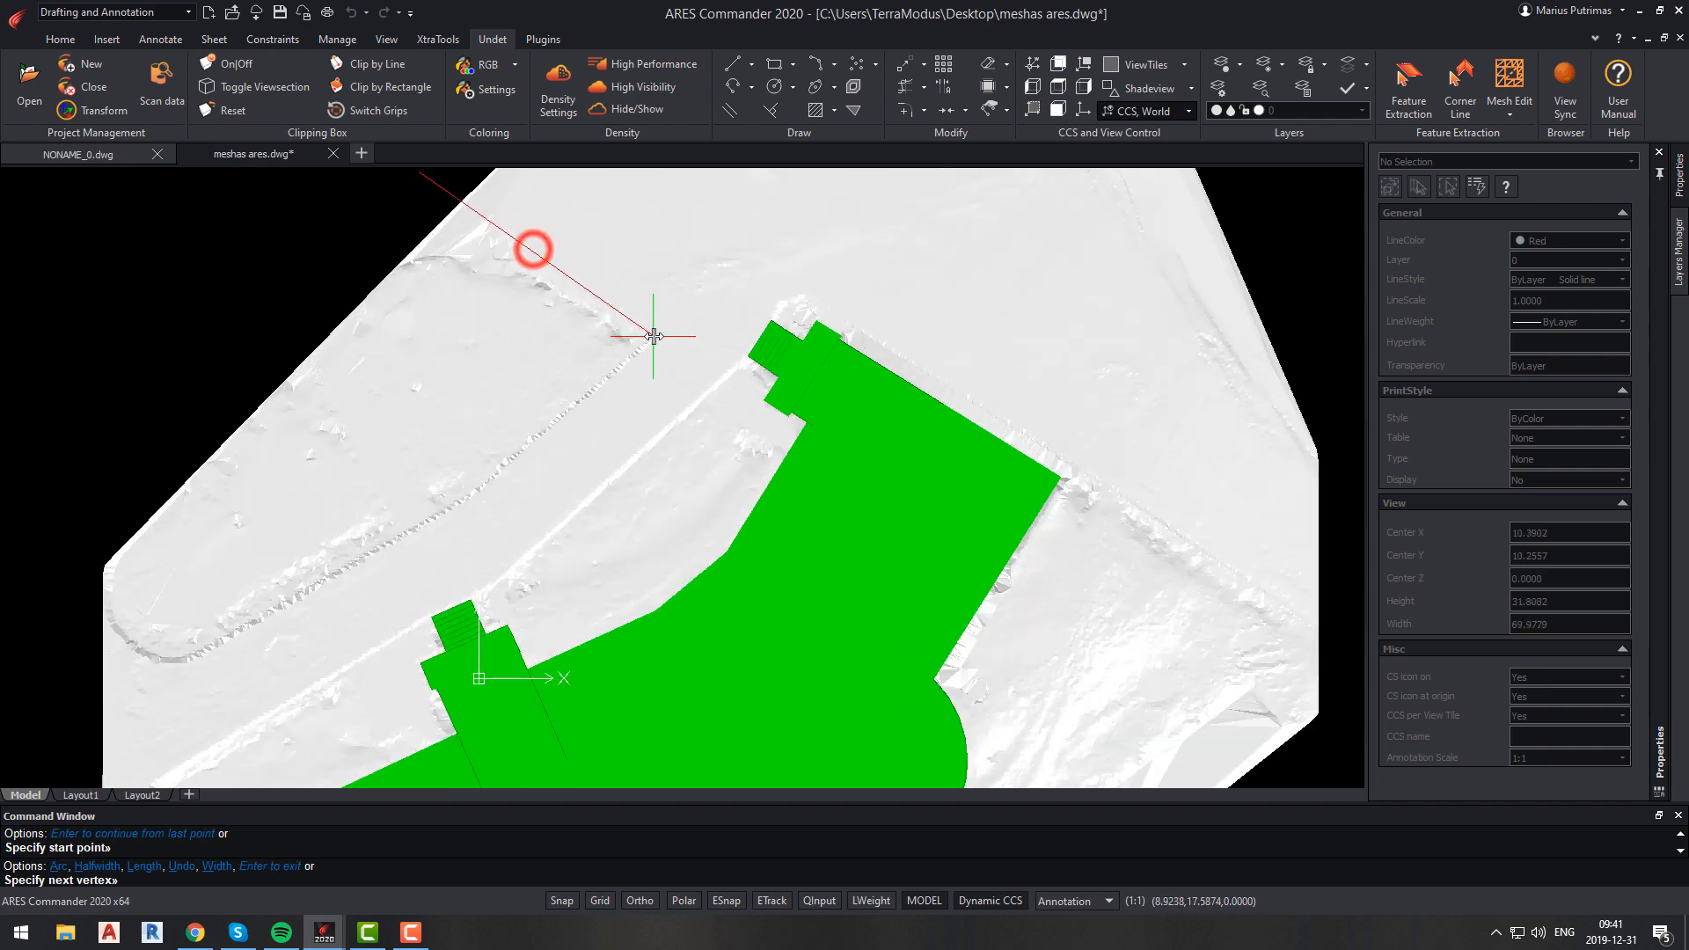
left_click(660, 332)
scroll(379, 589, "down", 1)
Step: Continue the polyline along the road's outer edge and around its curved end to the terrain mesh boundary
left_click(358, 608)
scroll(345, 613, "down", 3)
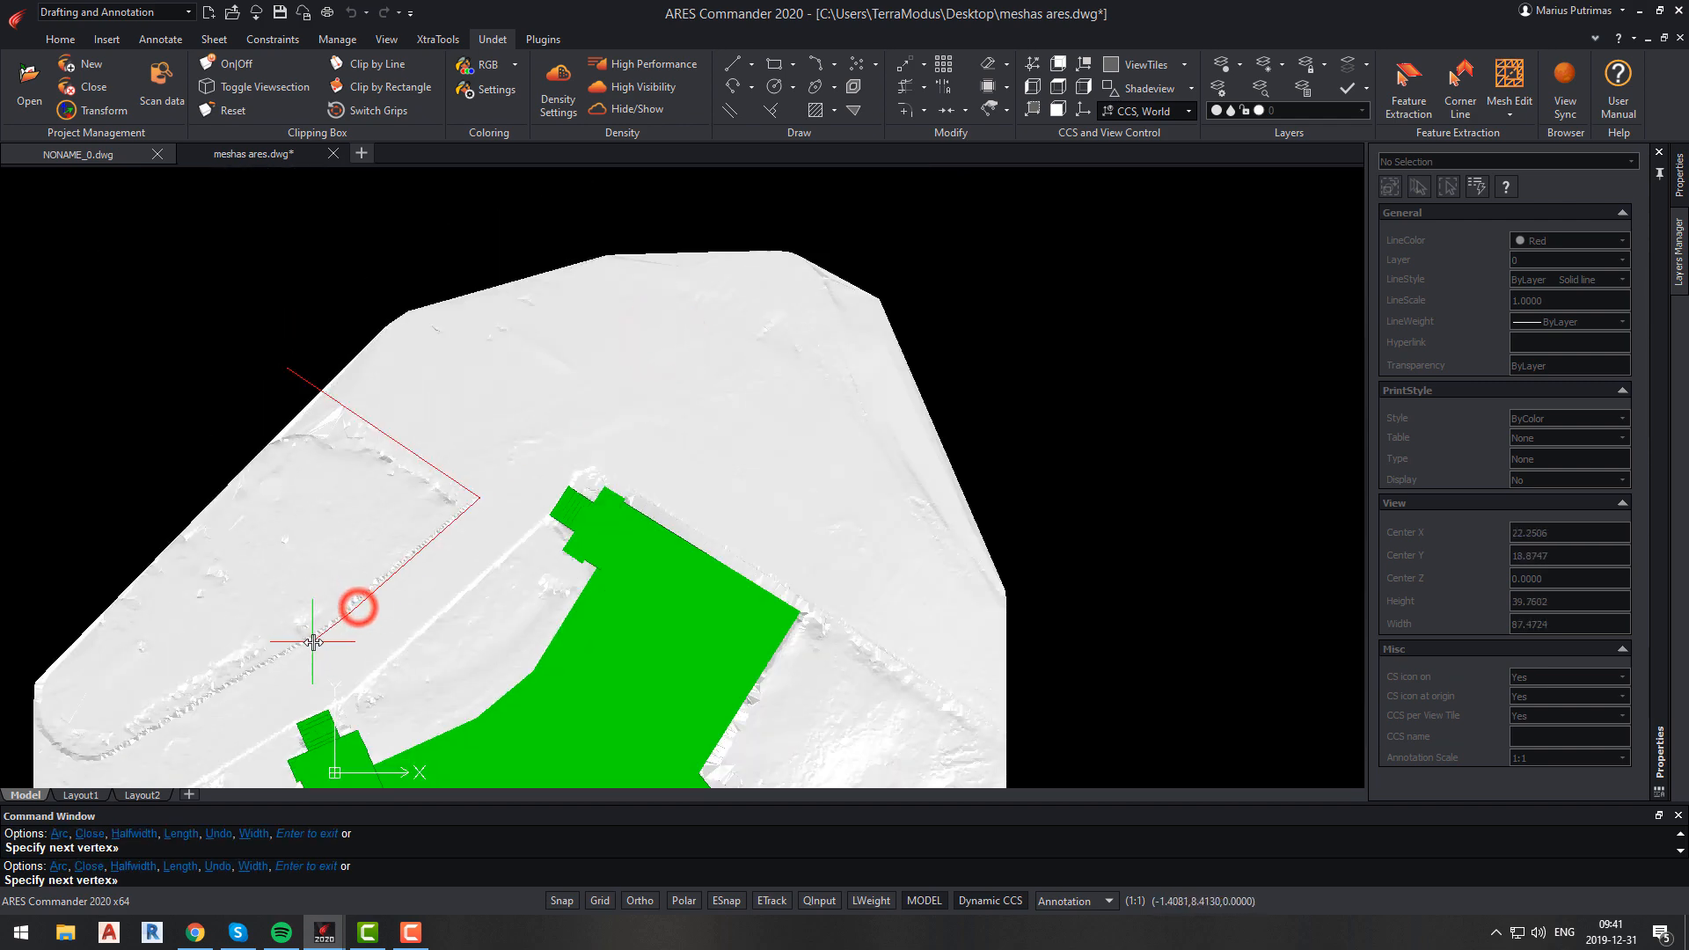
left_click(315, 640)
middle_click_drag(315, 640, 514, 483)
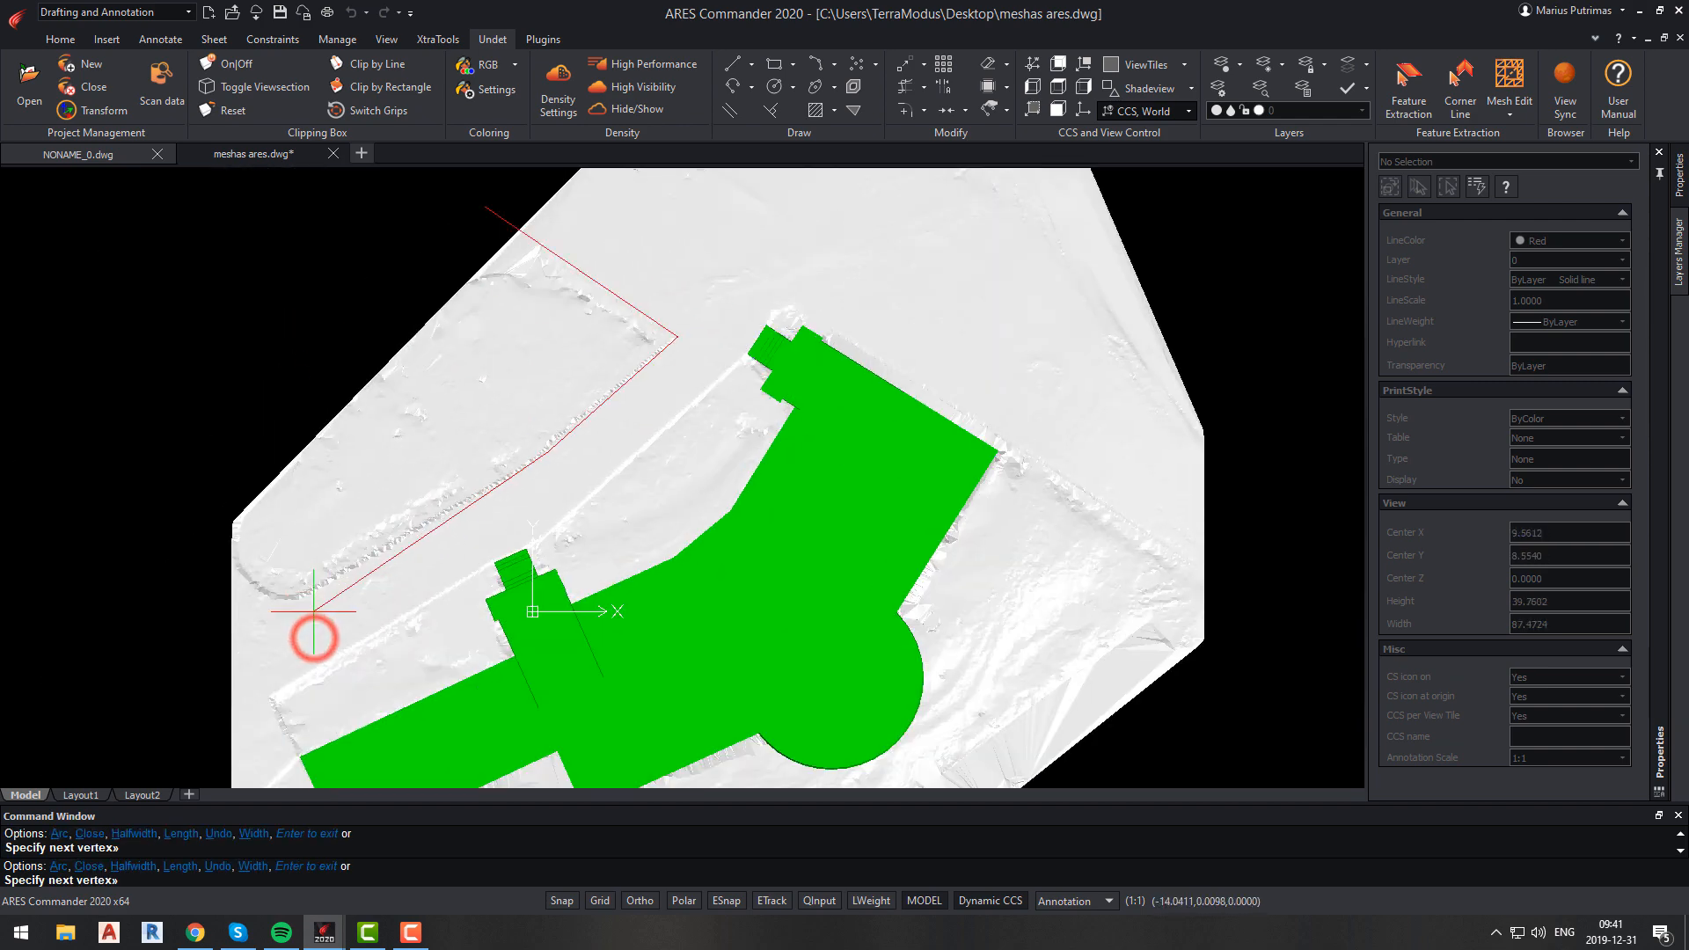
left_click(265, 599)
left_click(253, 588)
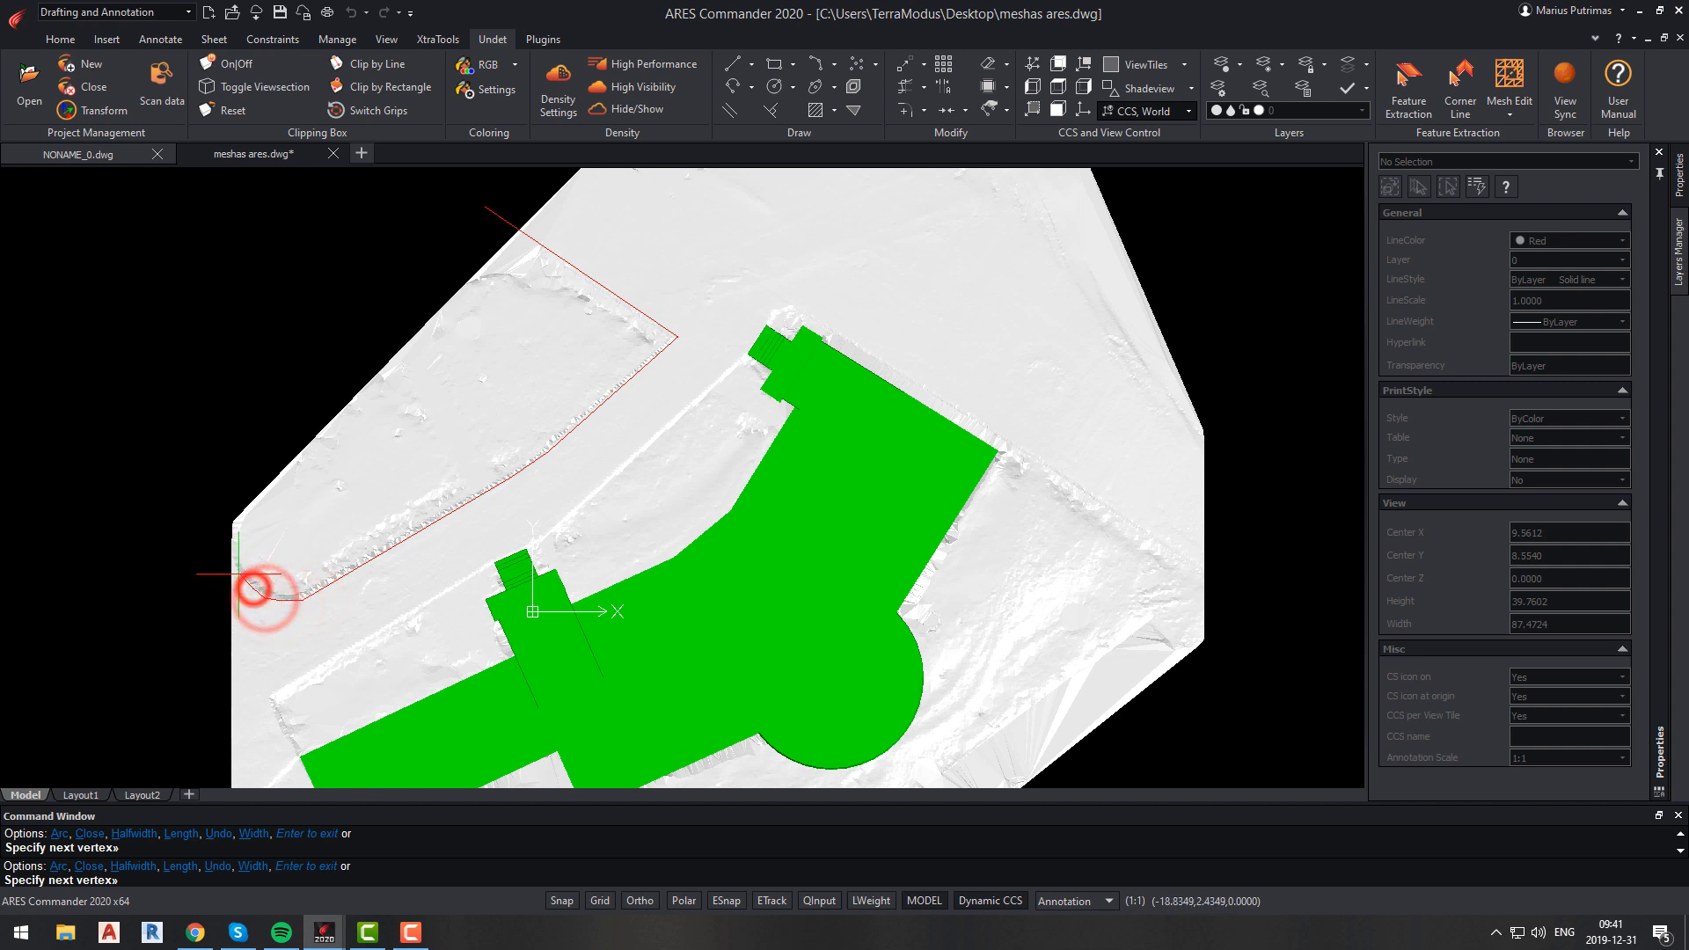
left_click(239, 574)
left_click(231, 553)
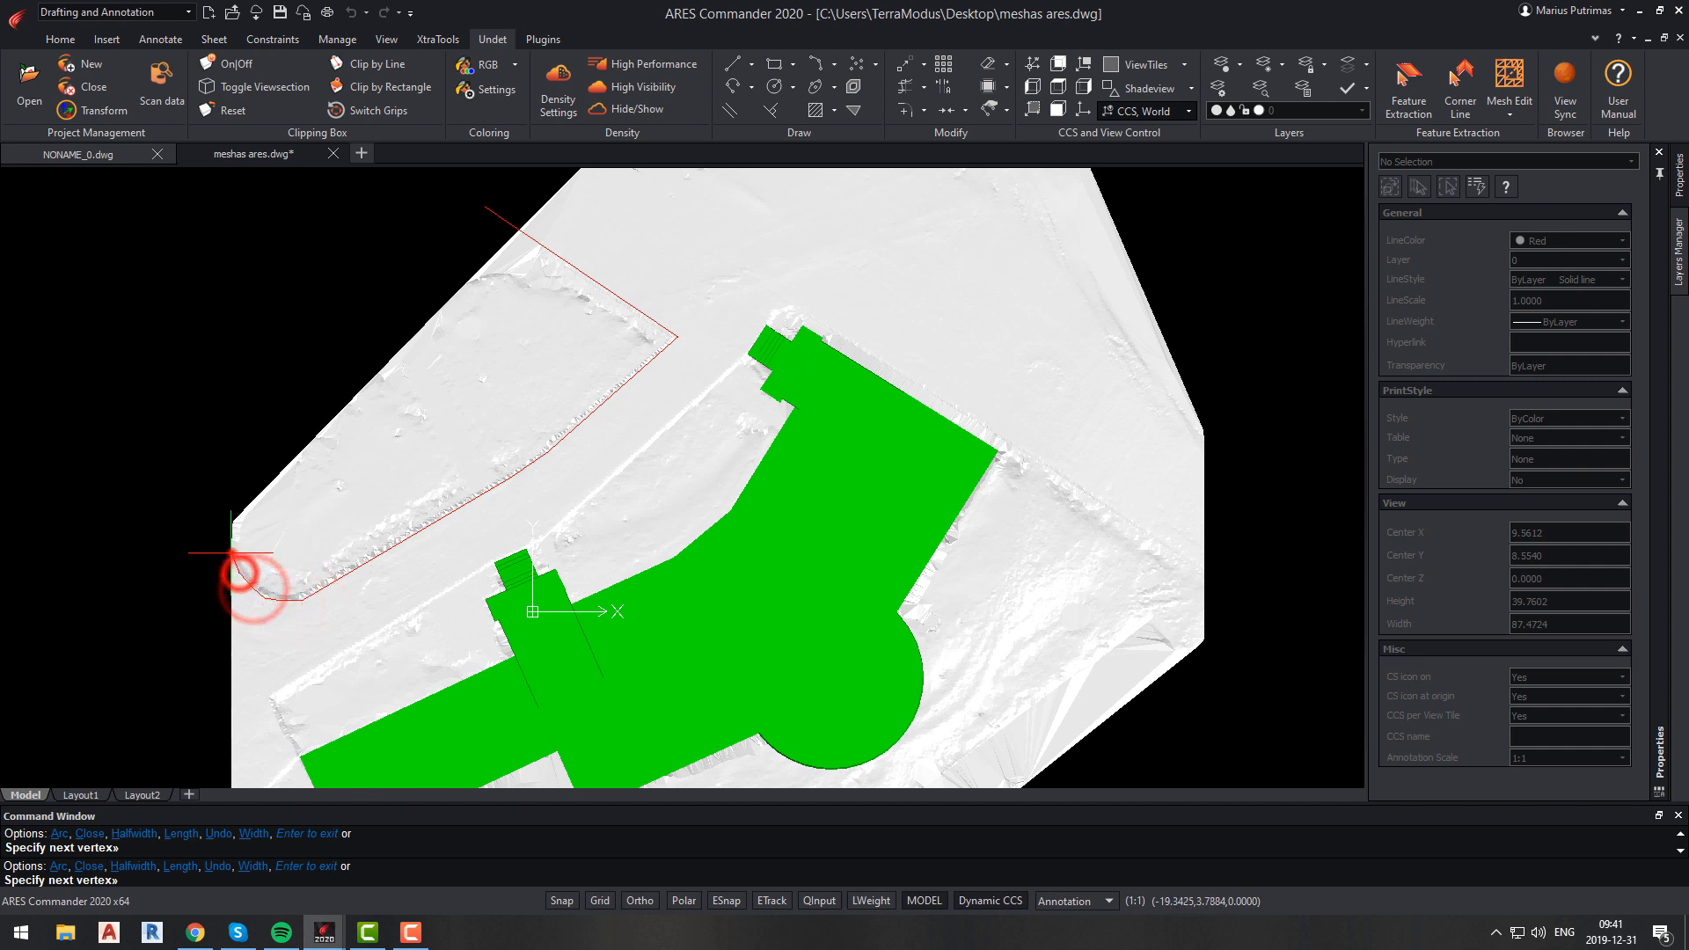
Step: Run the polyline back along the building-side edge of the road and close it
left_click(272, 697)
left_click(501, 566)
left_click(539, 539)
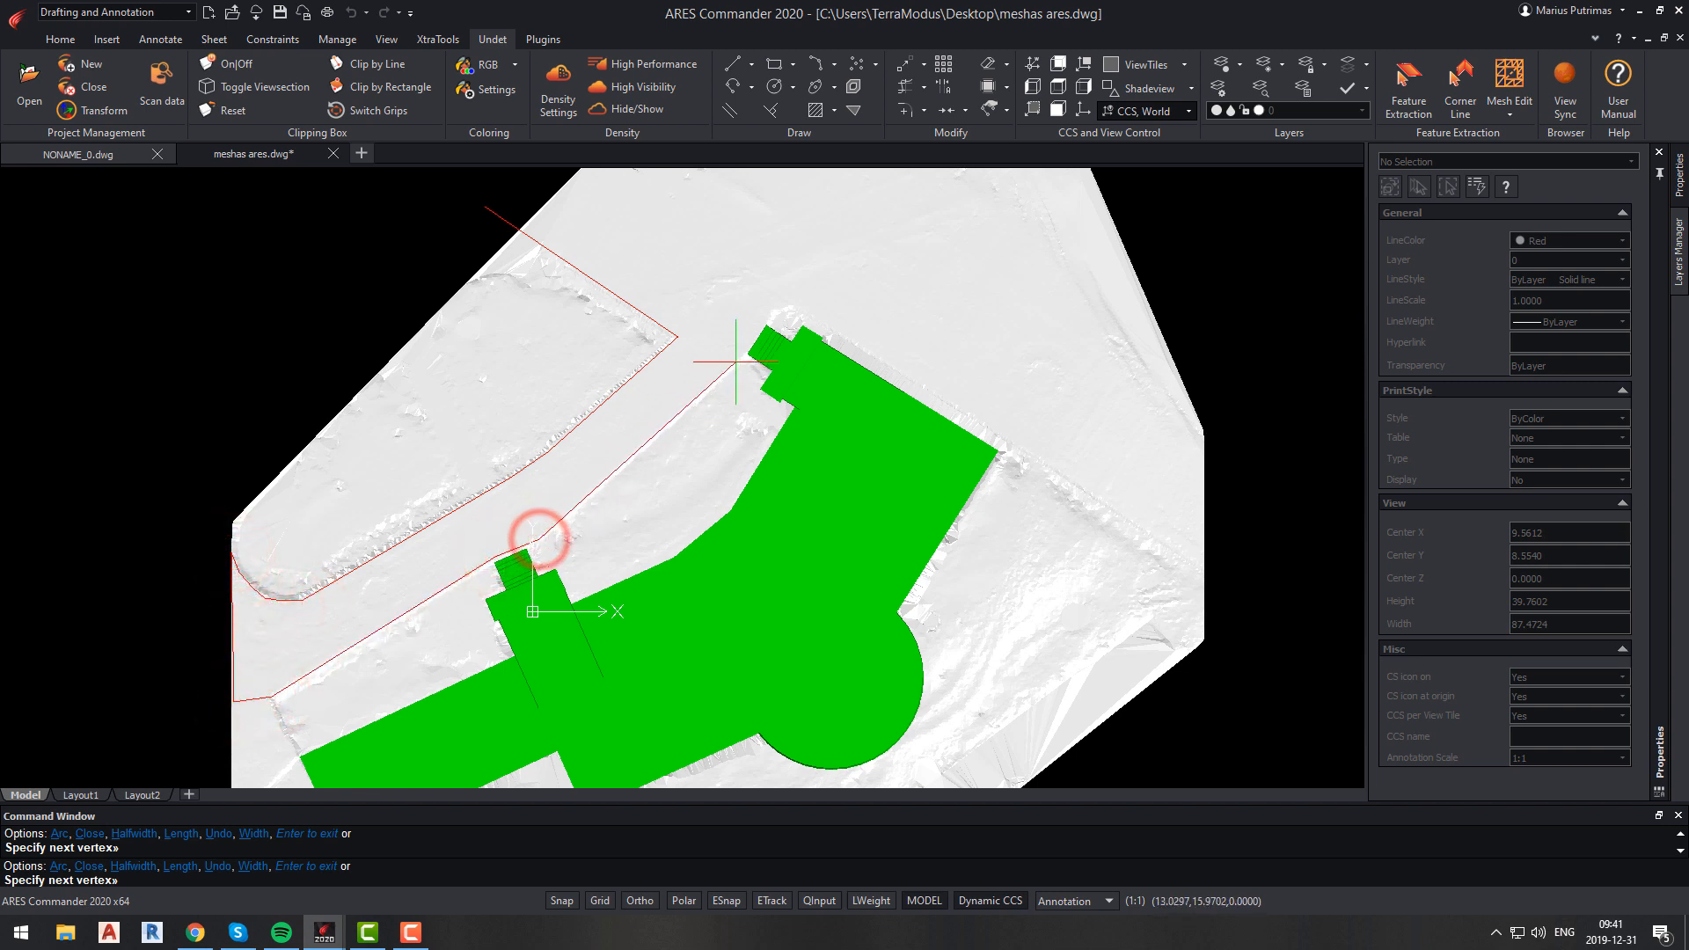
left_click(773, 309)
middle_click_drag(652, 197, 802, 379)
left_click(731, 349)
type("c")
key("Return")
Step: Run Mesh Slice Imprint on the terrain mesh with the project And slice type, using the red road polyline as the slice object
scroll(730, 349, "down", 3)
middle_click_drag(677, 602, 811, 554, "shift")
scroll(751, 577, "up", 5)
left_click(1510, 114)
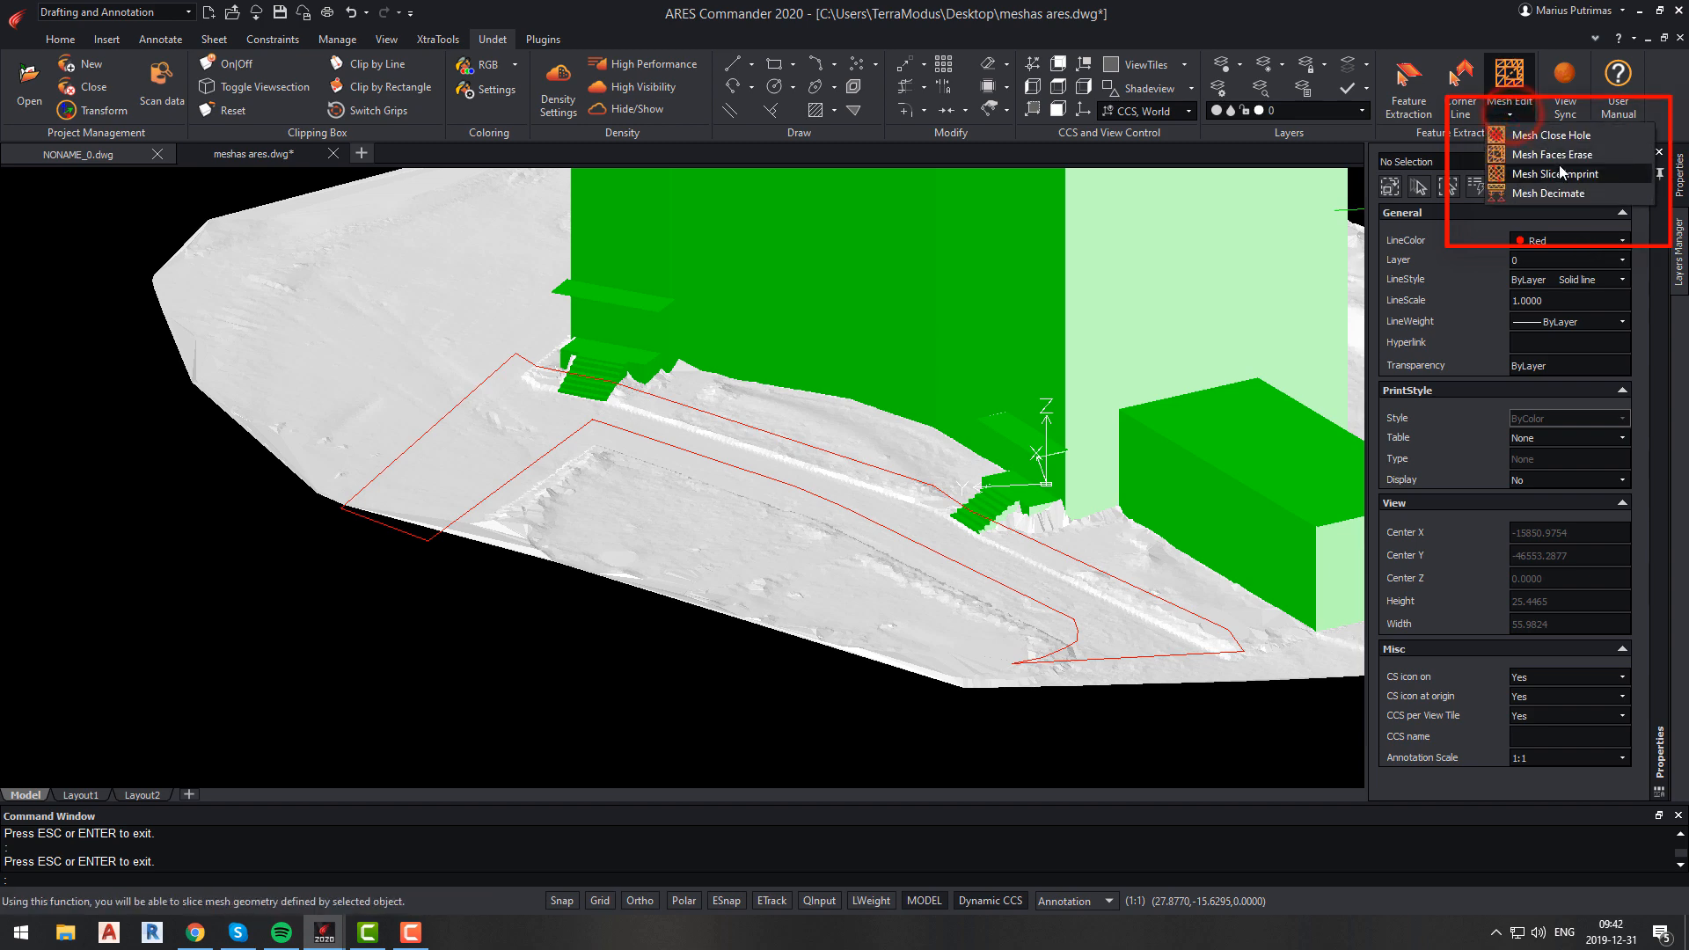
left_click(1557, 173)
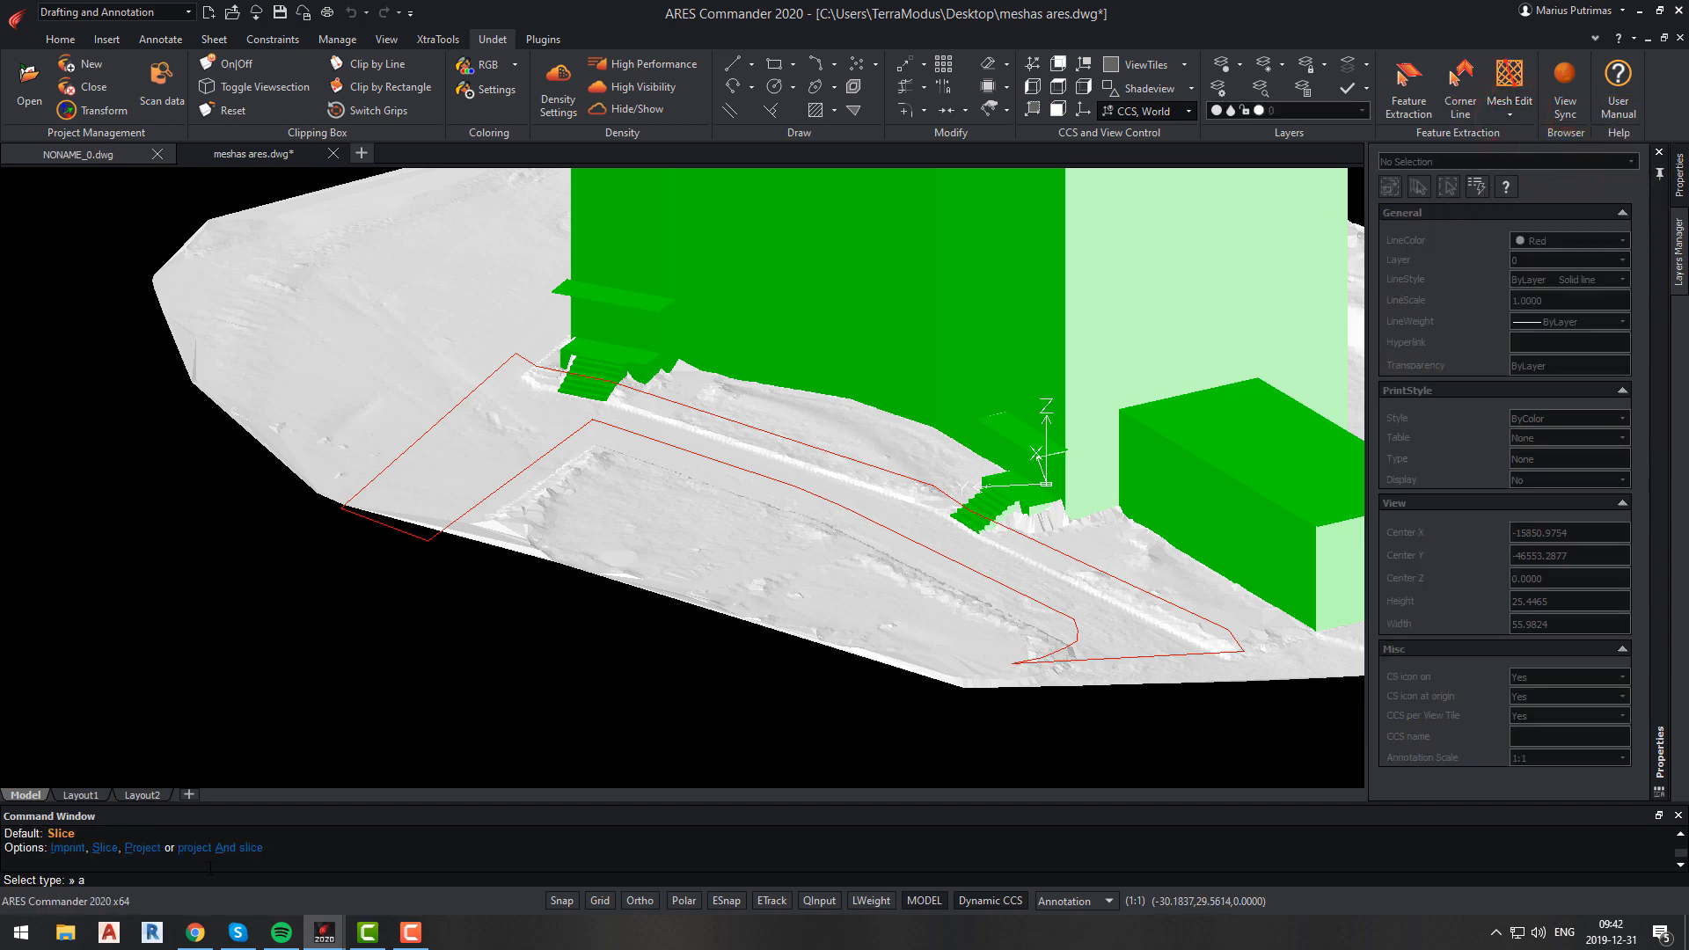
key("Return")
left_click(625, 551)
left_click(724, 462)
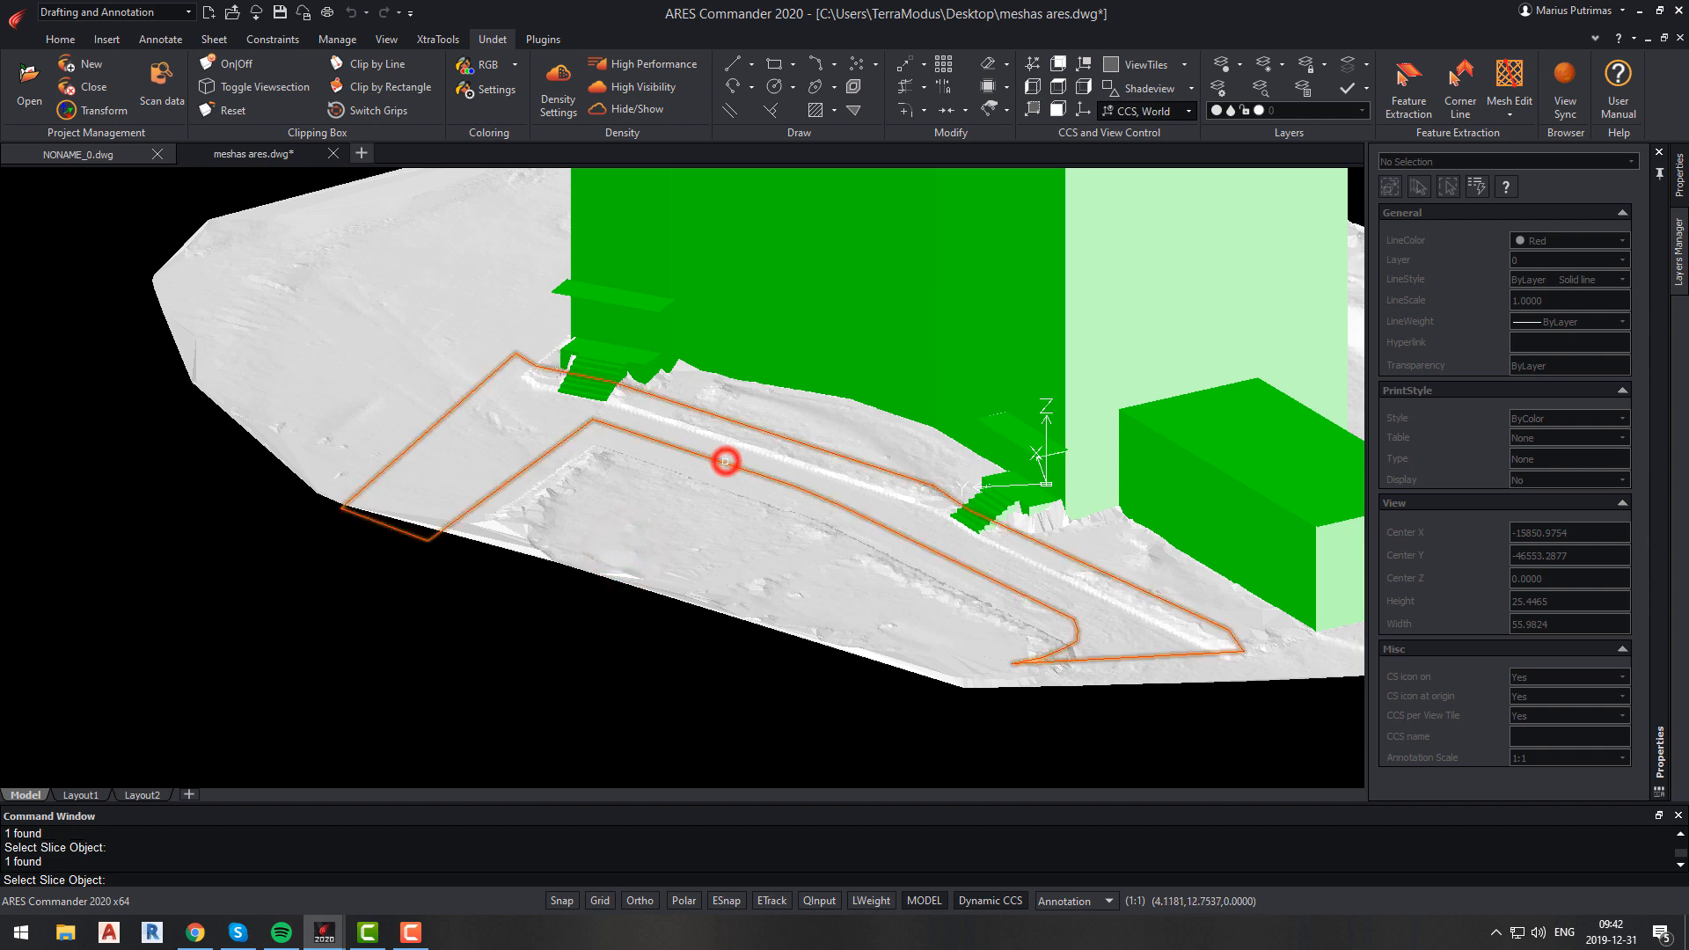
scroll(845, 556, "up", 2)
key("Escape")
Step: Delete the sliced road section from the terrain mesh
left_click(852, 470)
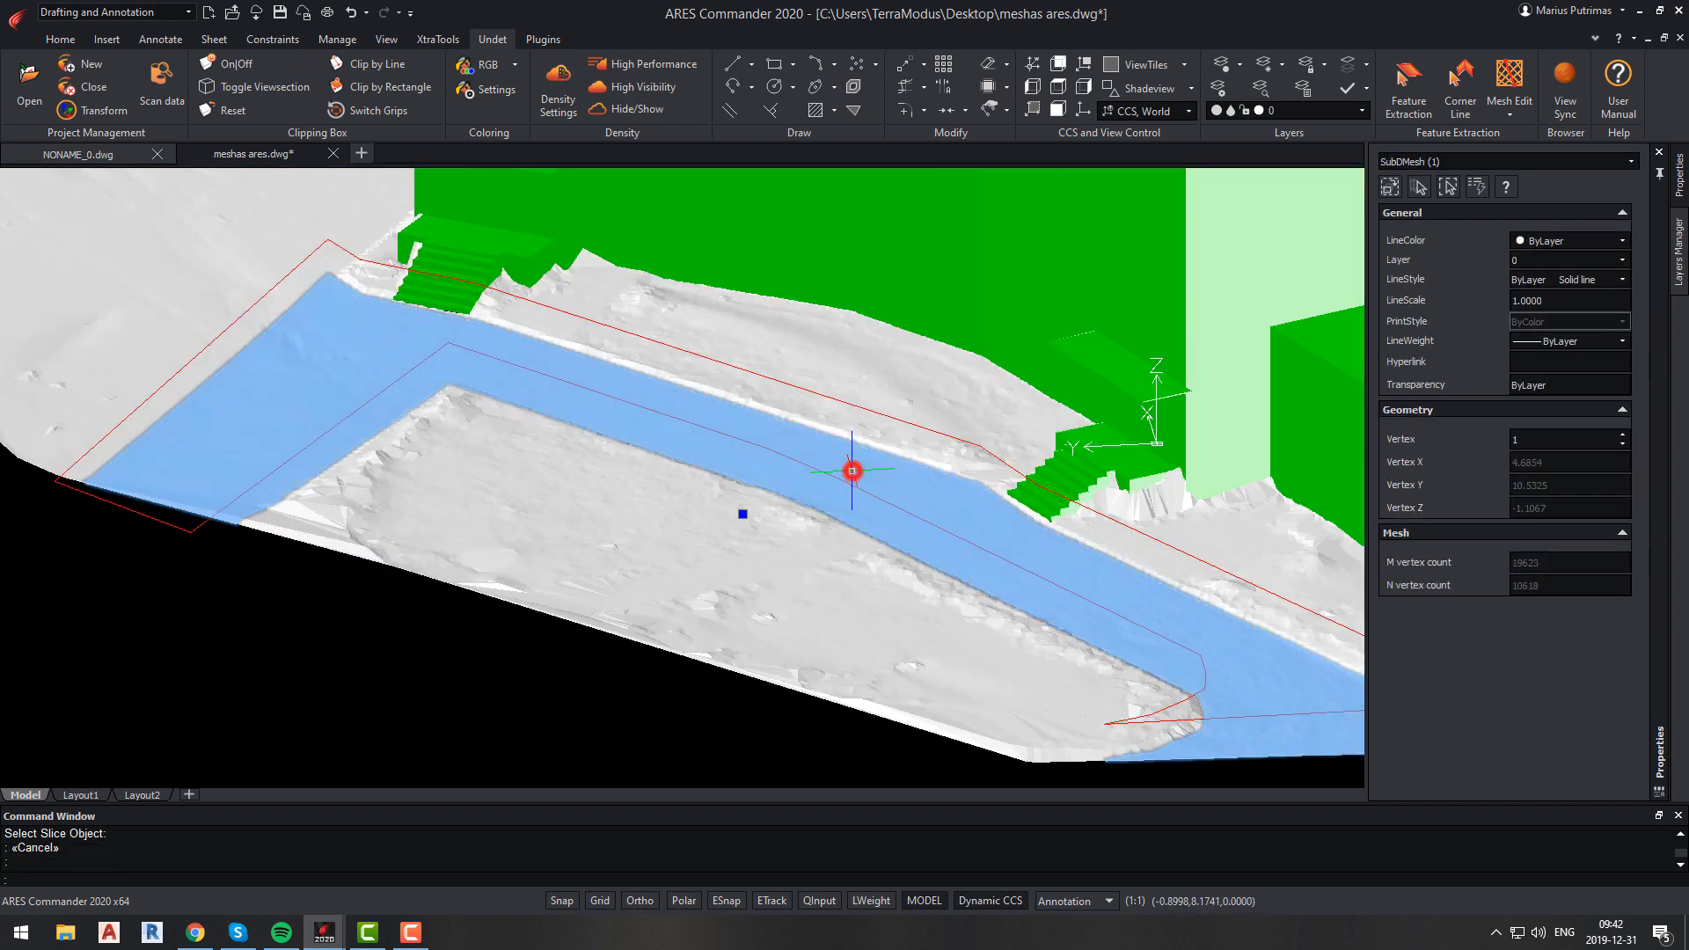
scroll(827, 480, "up", 2)
scroll(805, 493, "down", 2)
key("Delete")
scroll(862, 475, "up", 4)
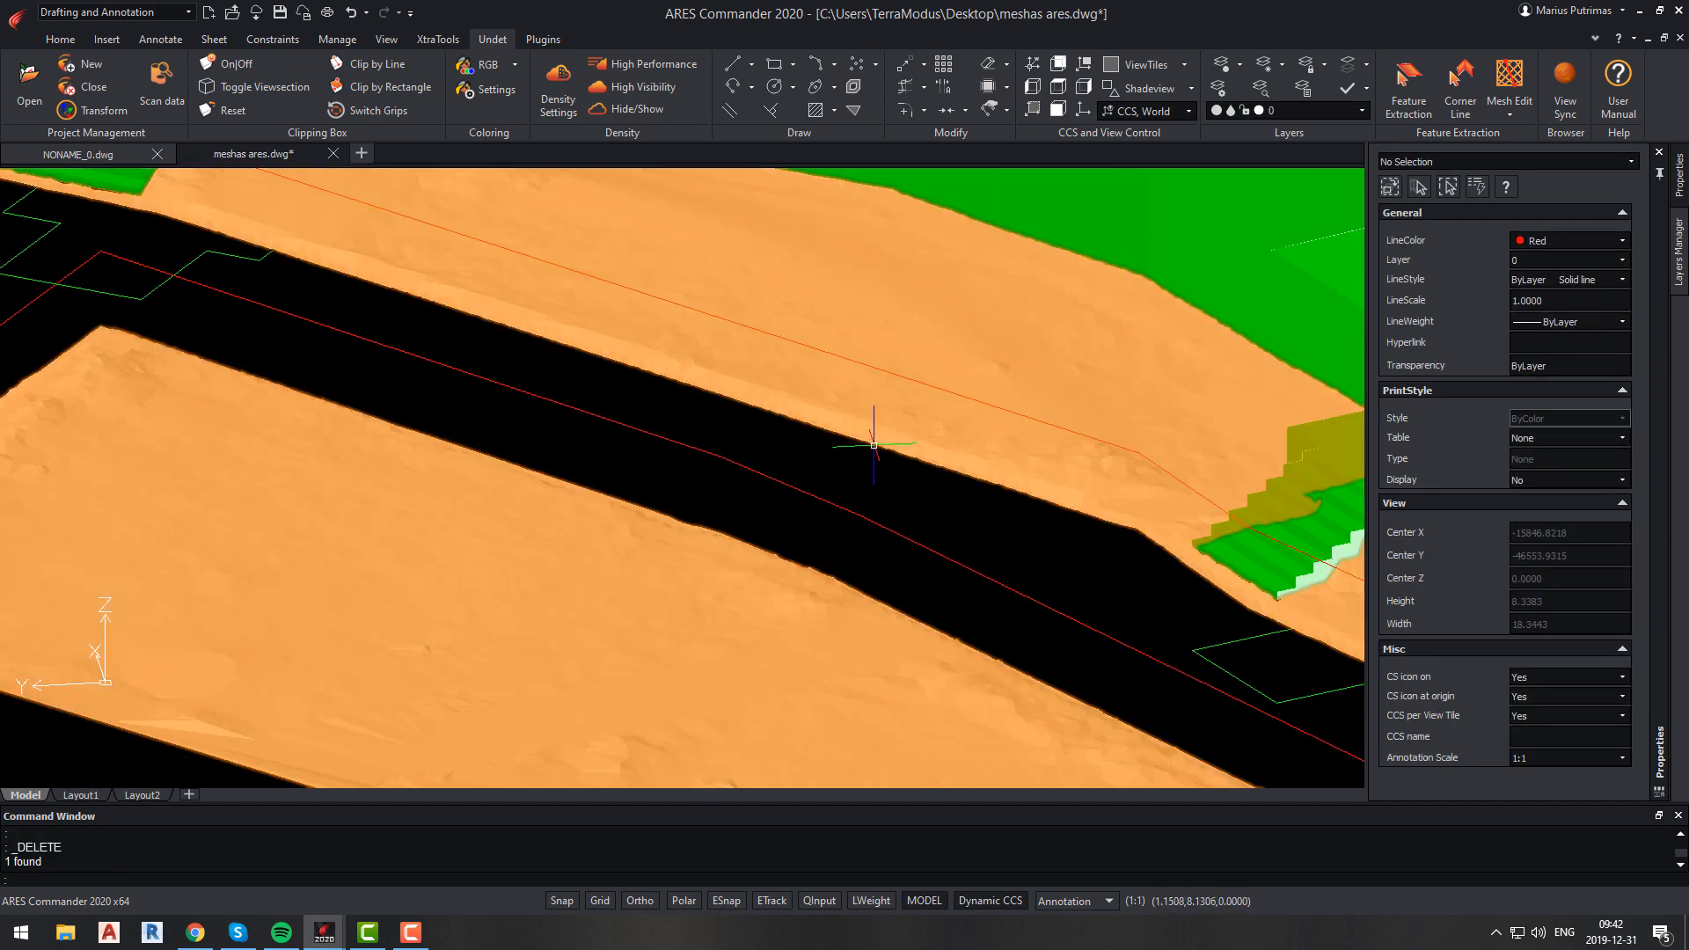
Step: Delete the remaining terrain mesh to expose the projected road outline beside the original red polyline
middle_click_drag(847, 559, 585, 560, "shift")
left_click(595, 581)
scroll(671, 576, "down", 4)
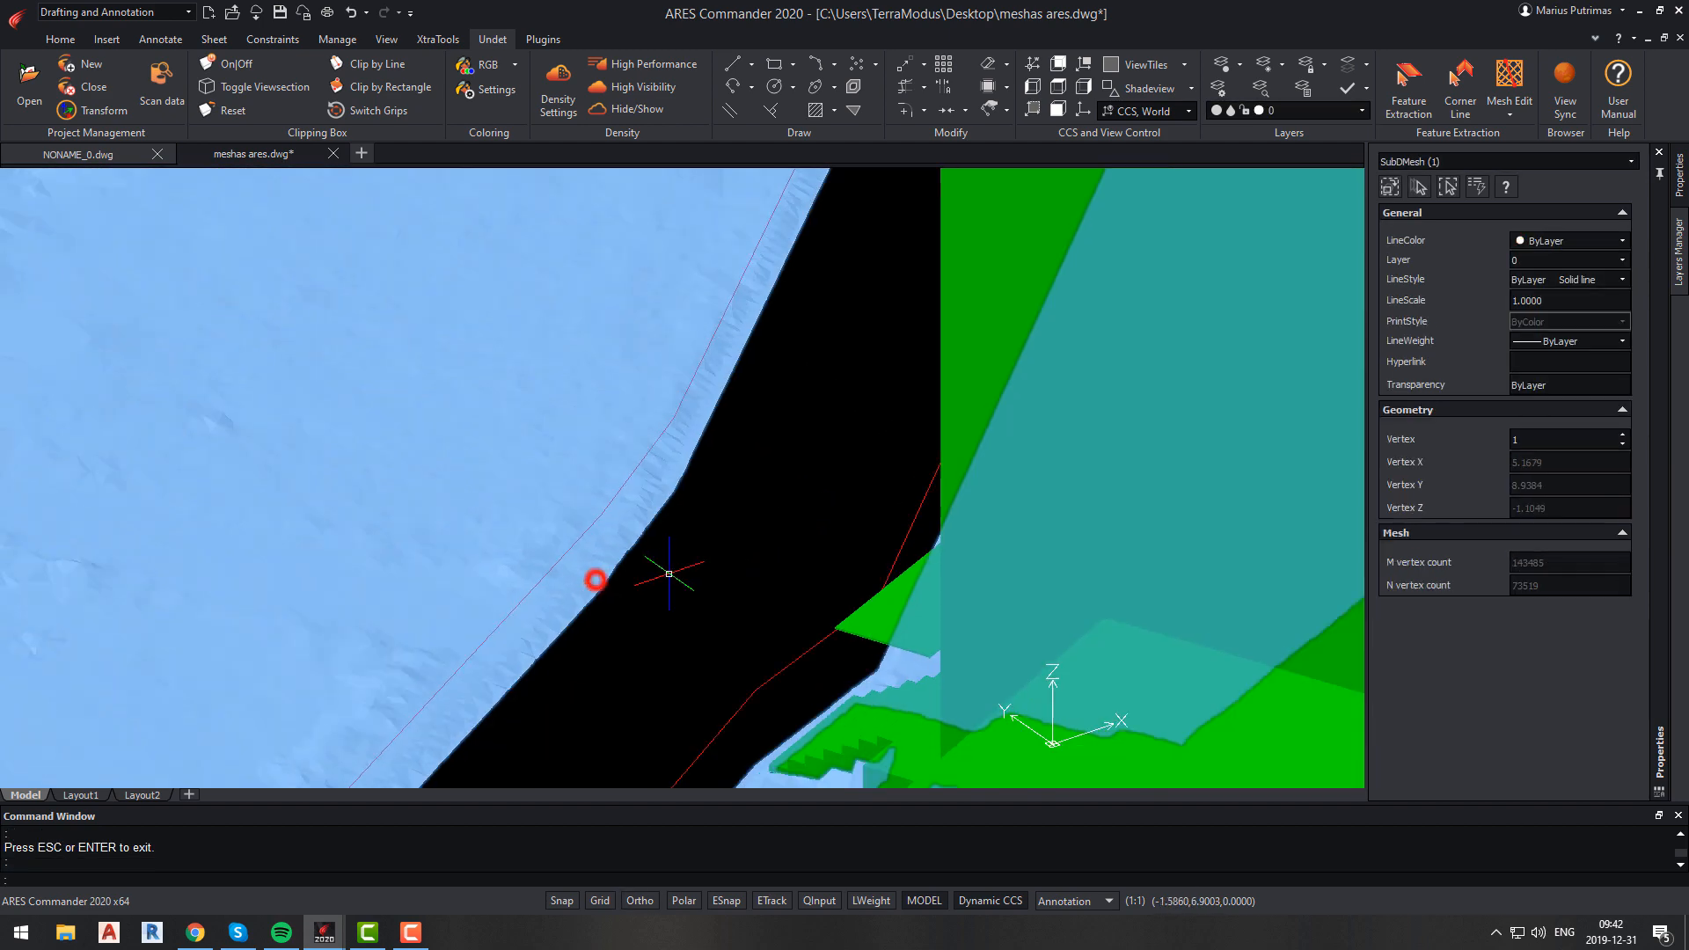
mouse_move(755, 557)
middle_mouse_down()
mouse_move(834, 535)
mouse_move(605, 507)
mouse_move(627, 495)
middle_mouse_up()
scroll(794, 507, "down", 2)
key("Escape")
left_click(554, 614)
key("Delete")
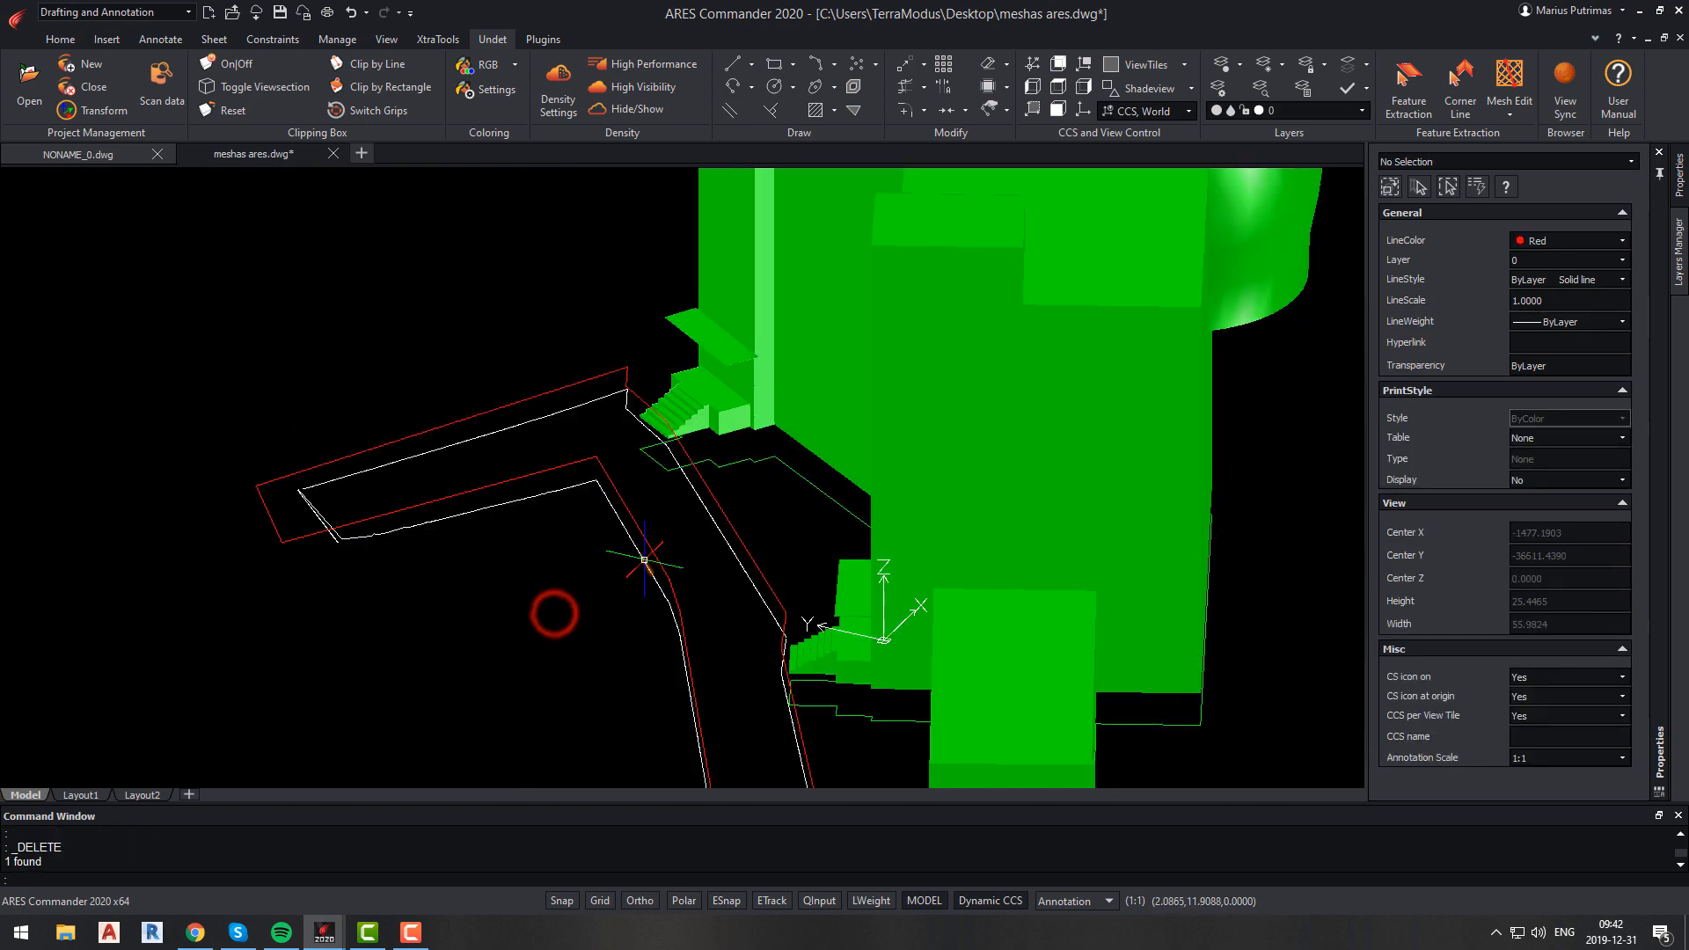
middle_click_drag(644, 560, 630, 614, "shift")
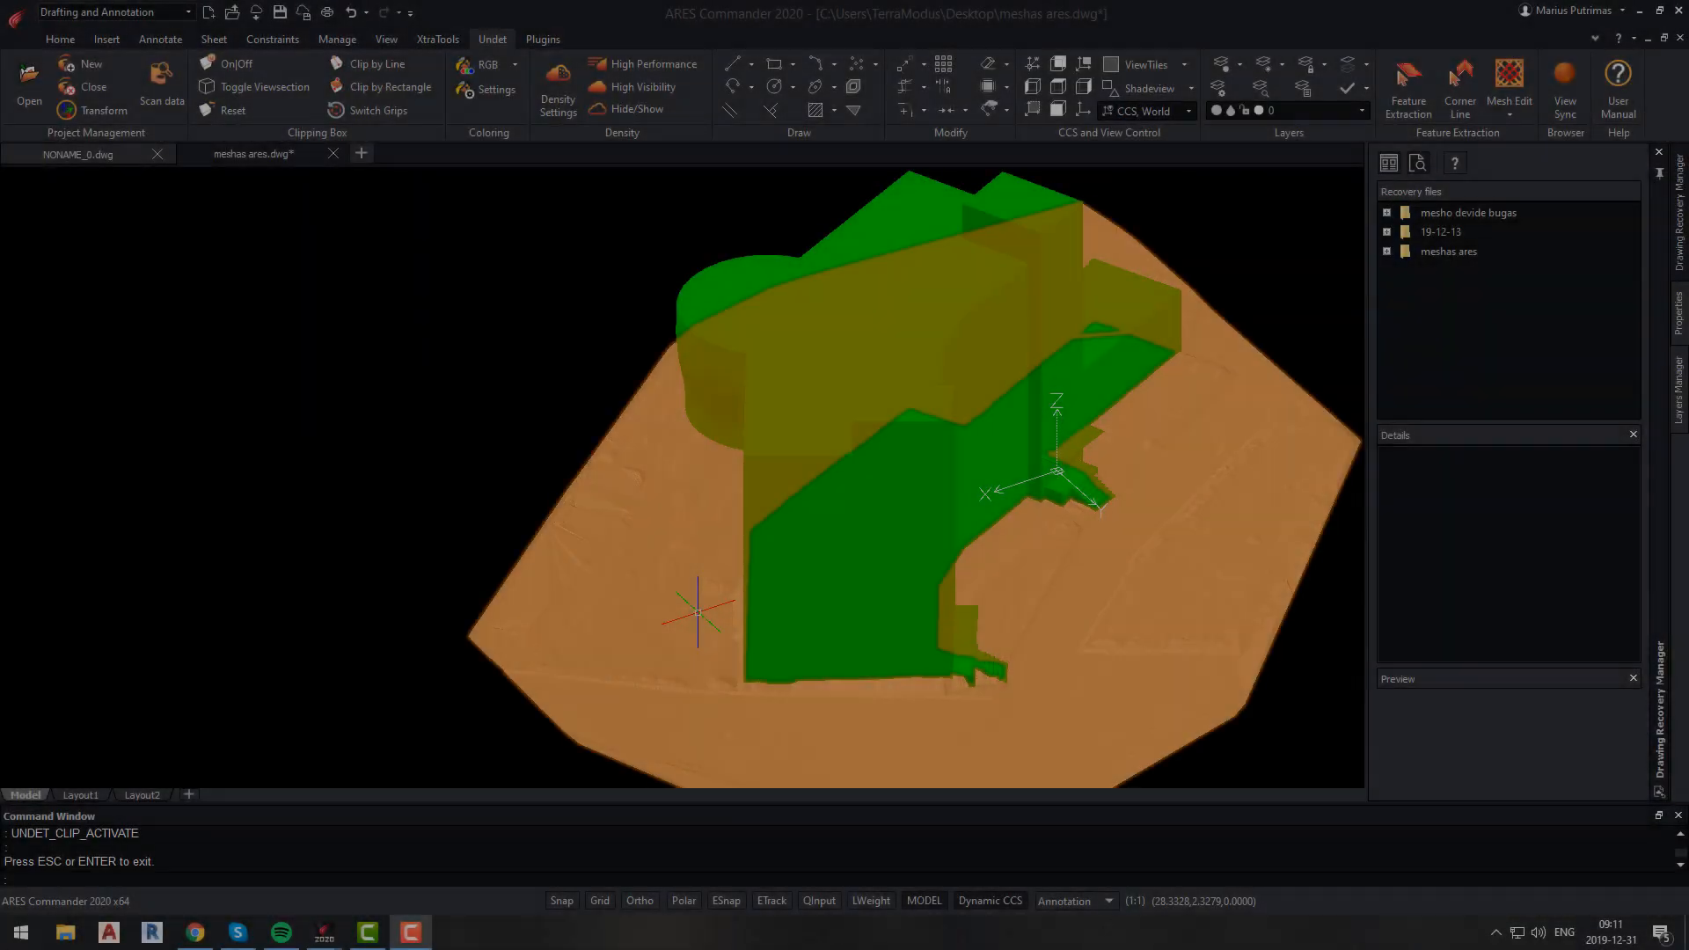
Step: Erase the long, stretched triangular faces near the terrain mesh's outer edge with Mesh Faces Erase, selecting them by crossing polygon (cp)
left_click(695, 611)
key("Escape")
scroll(568, 547, "up", 2)
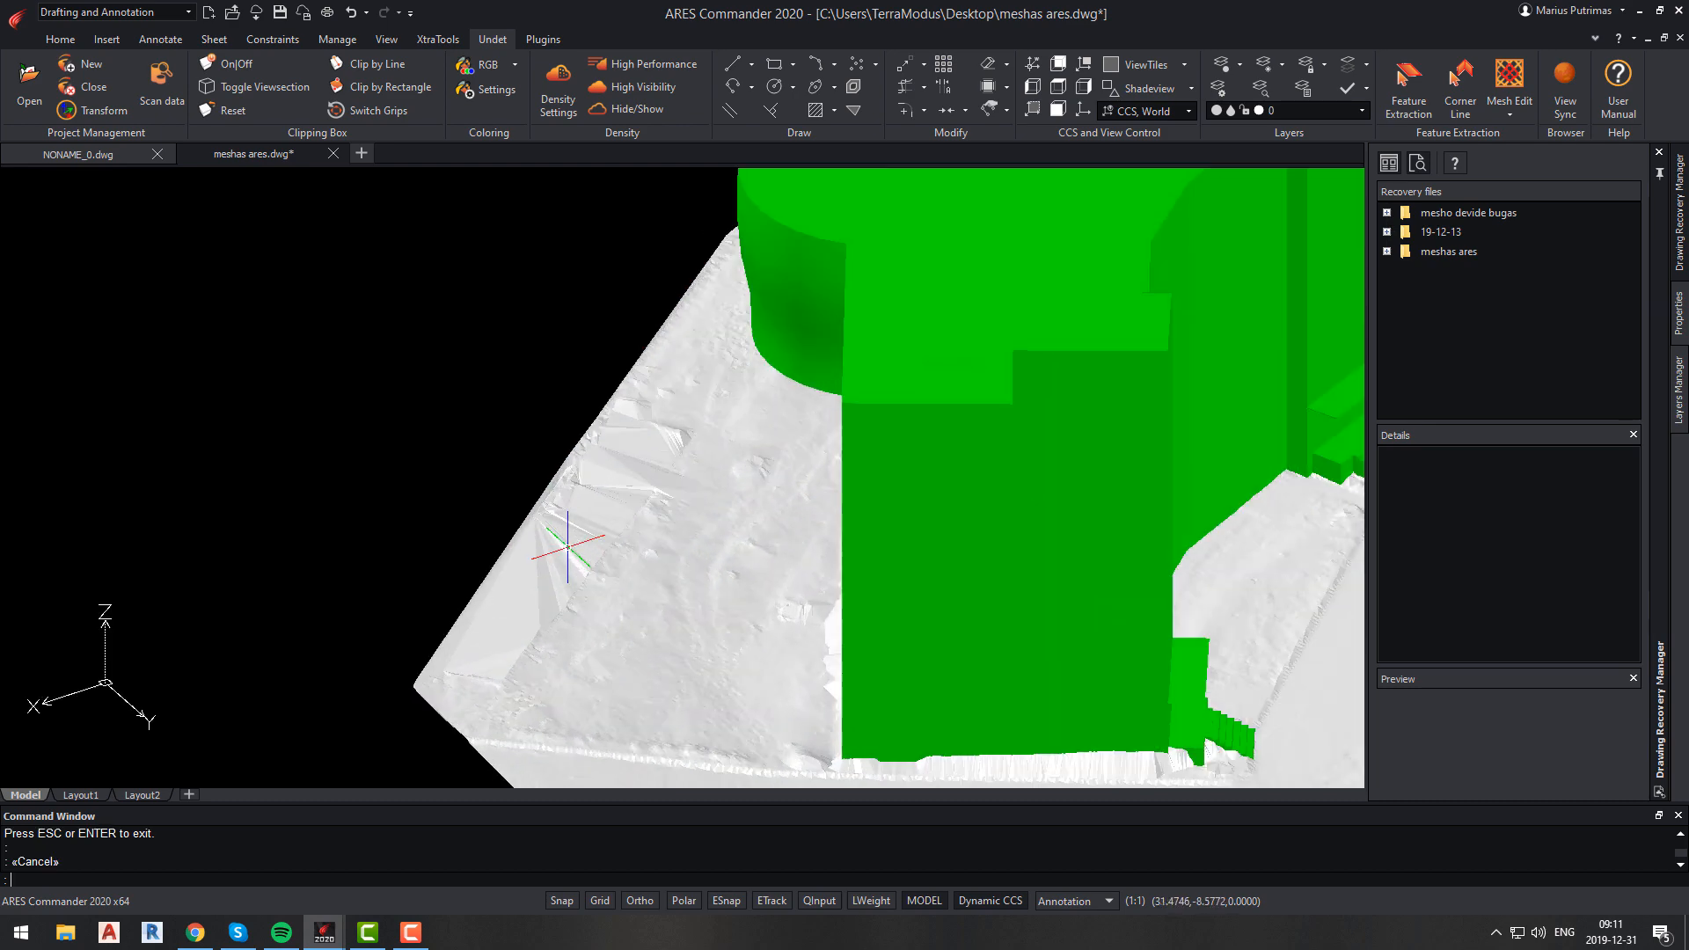
scroll(568, 547, "up", 5)
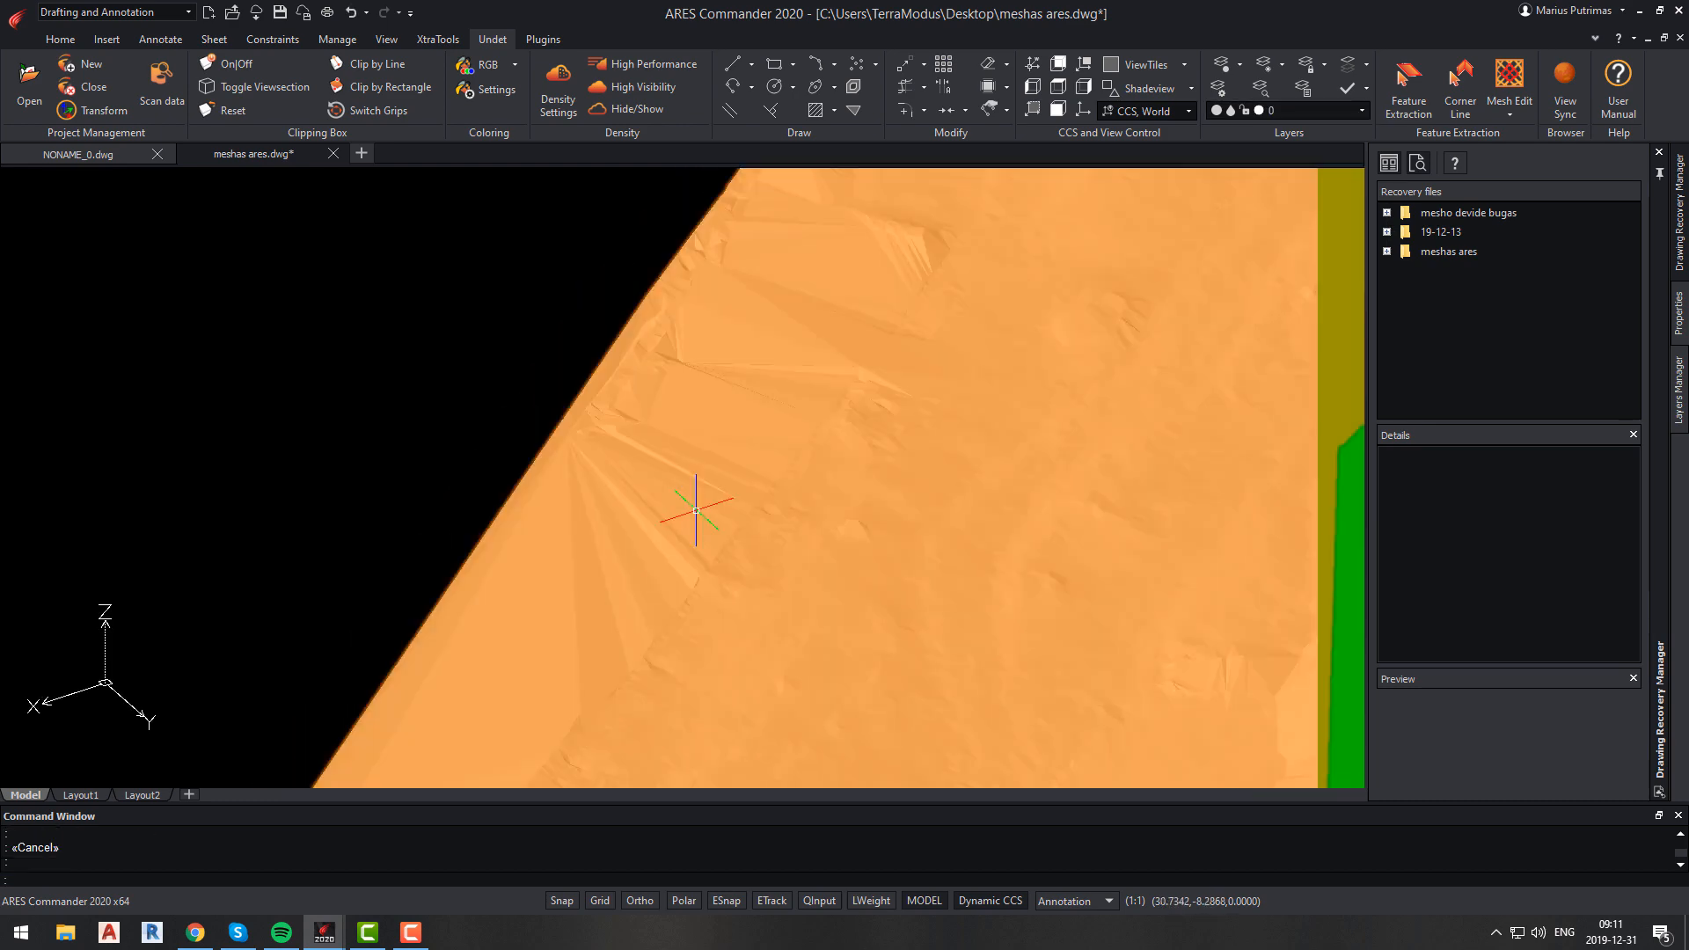
left_click(1511, 111)
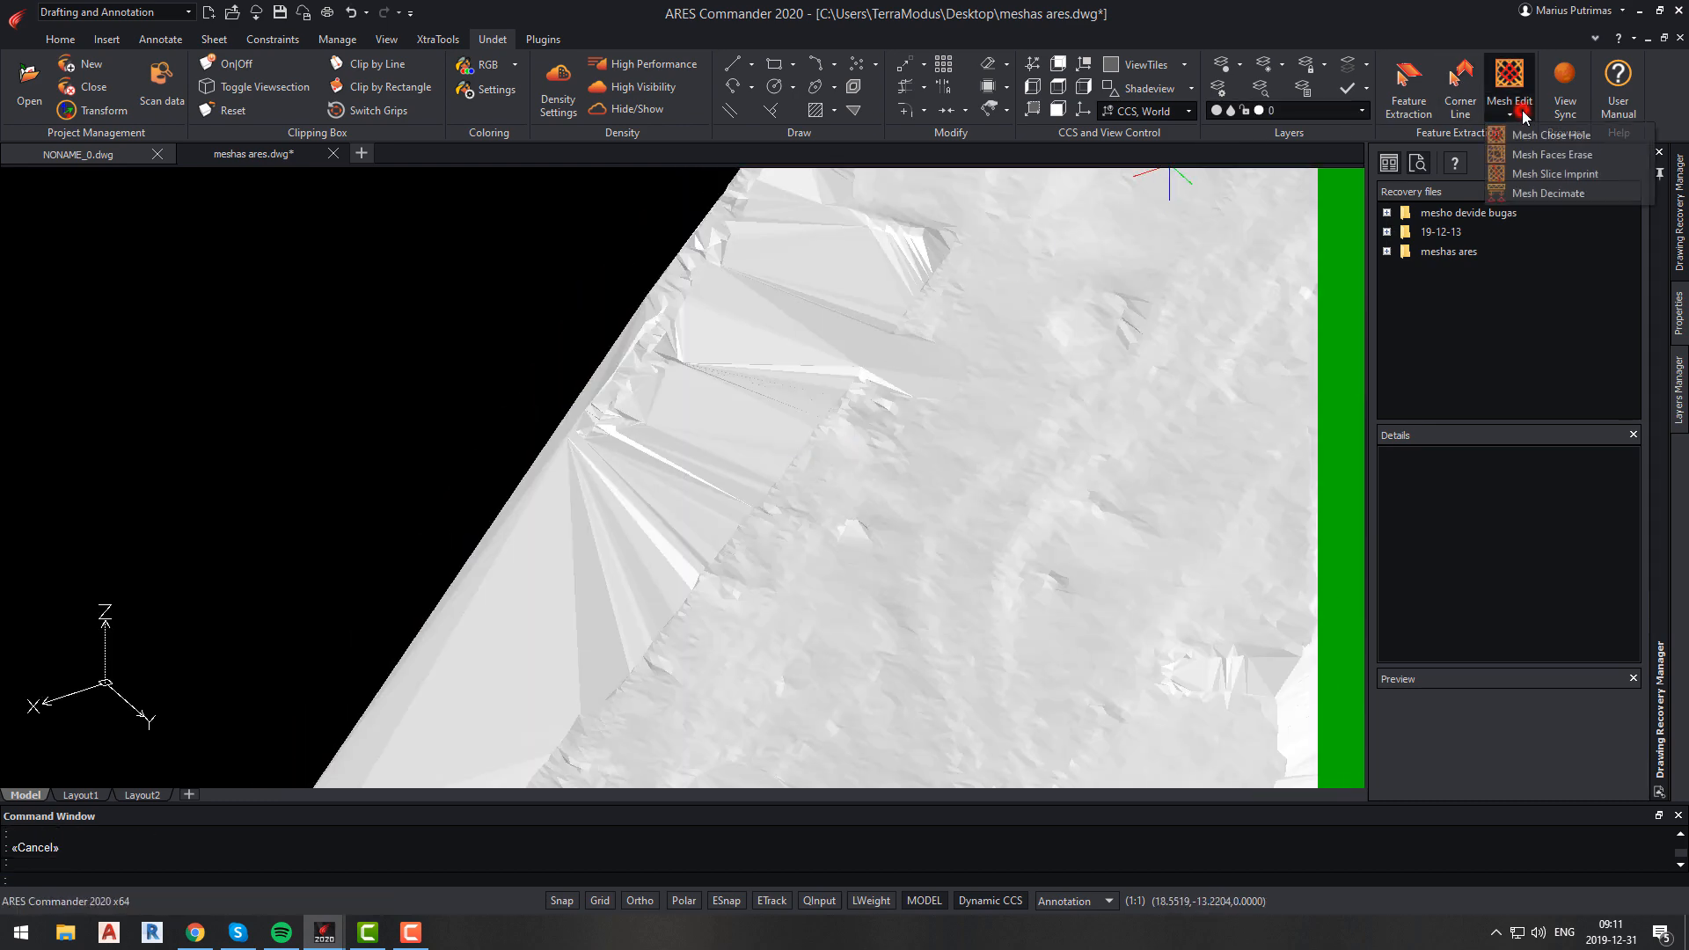
left_click(1539, 155)
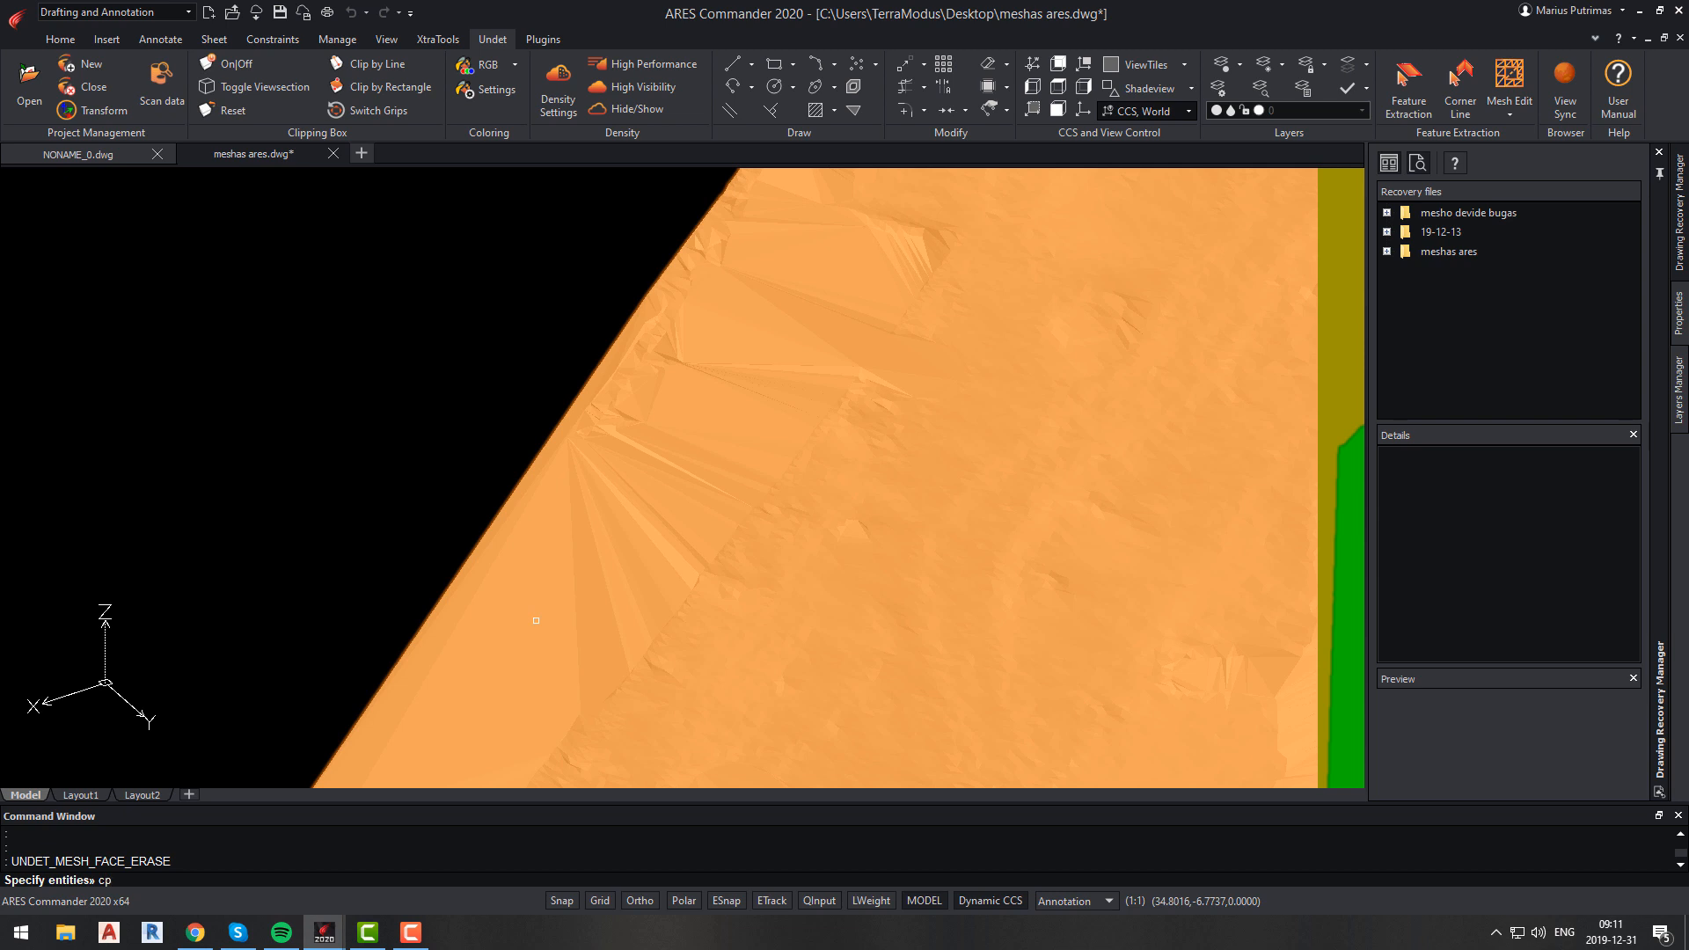
key("Return")
mouse_move(547, 561)
left_mouse_down()
mouse_move(642, 456)
mouse_move(739, 295)
mouse_move(850, 278)
mouse_move(867, 322)
mouse_move(835, 377)
mouse_move(649, 592)
mouse_move(579, 645)
left_mouse_up()
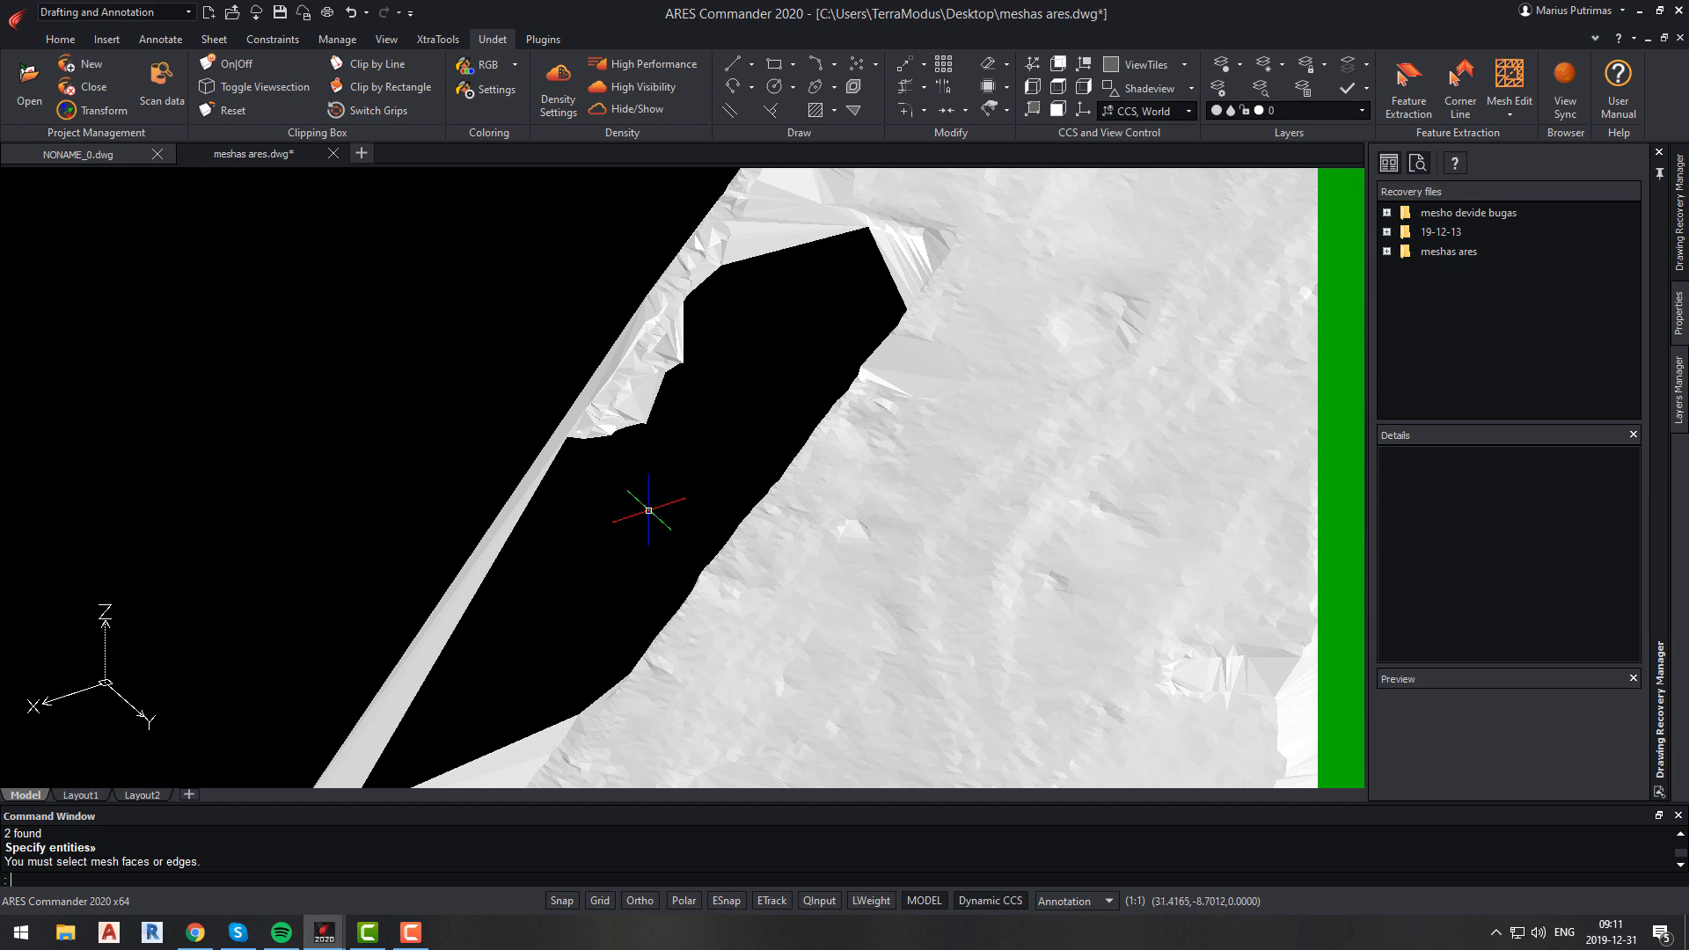
scroll(648, 511, "down", 6)
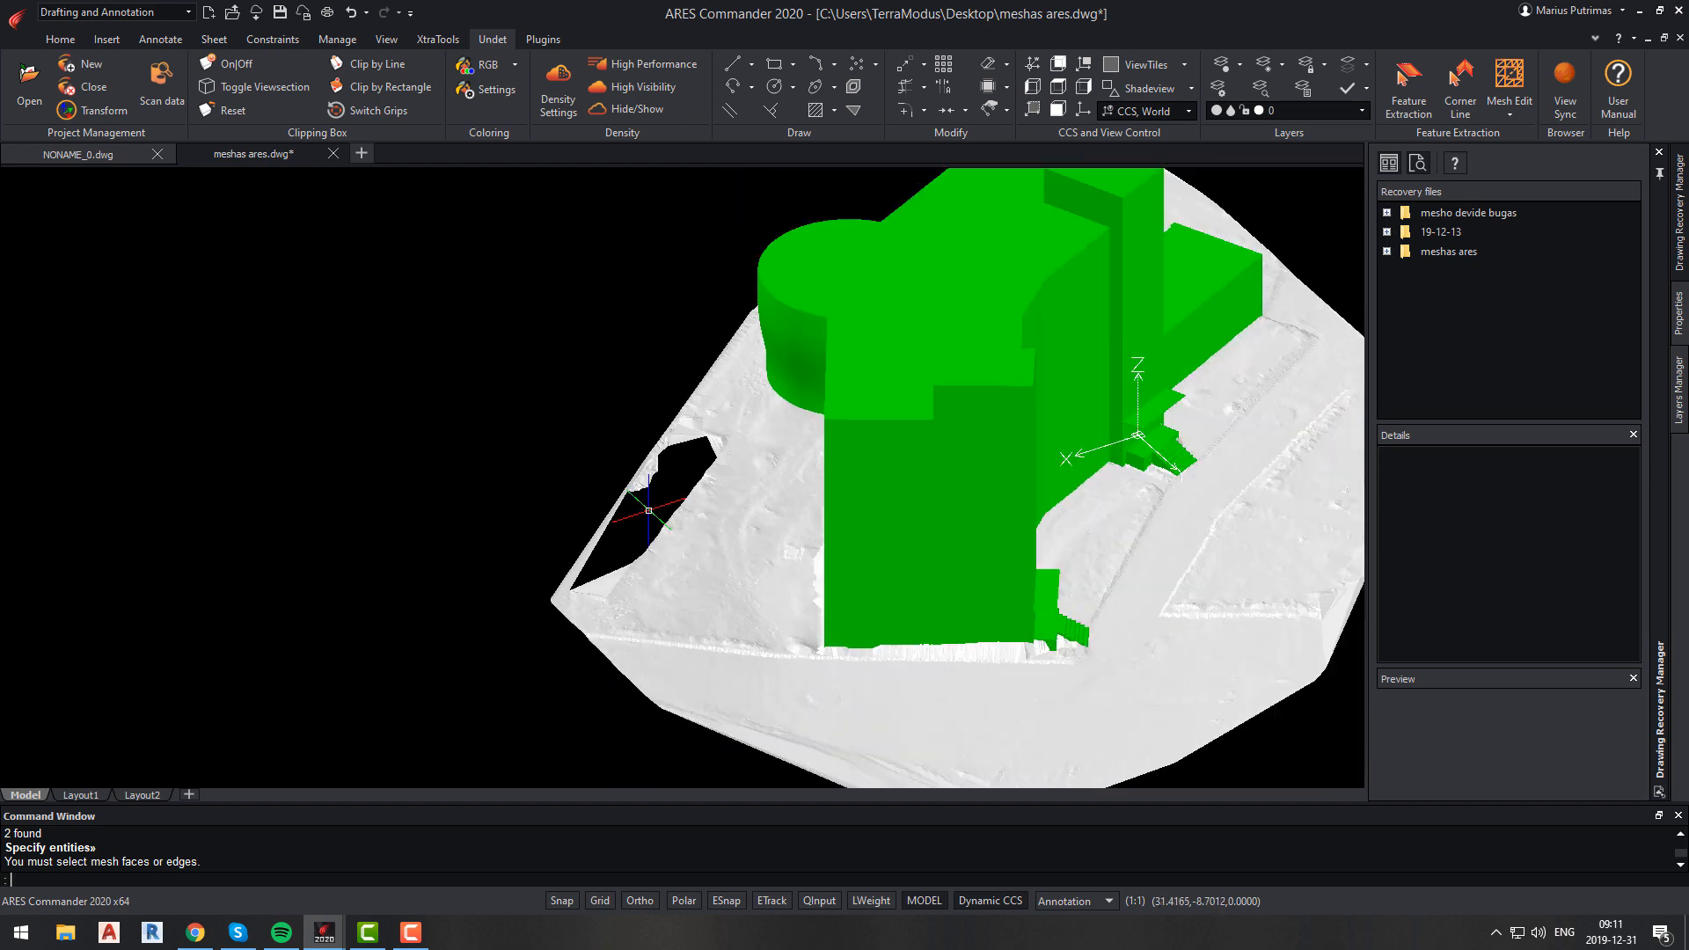
scroll(649, 511, "down", 2)
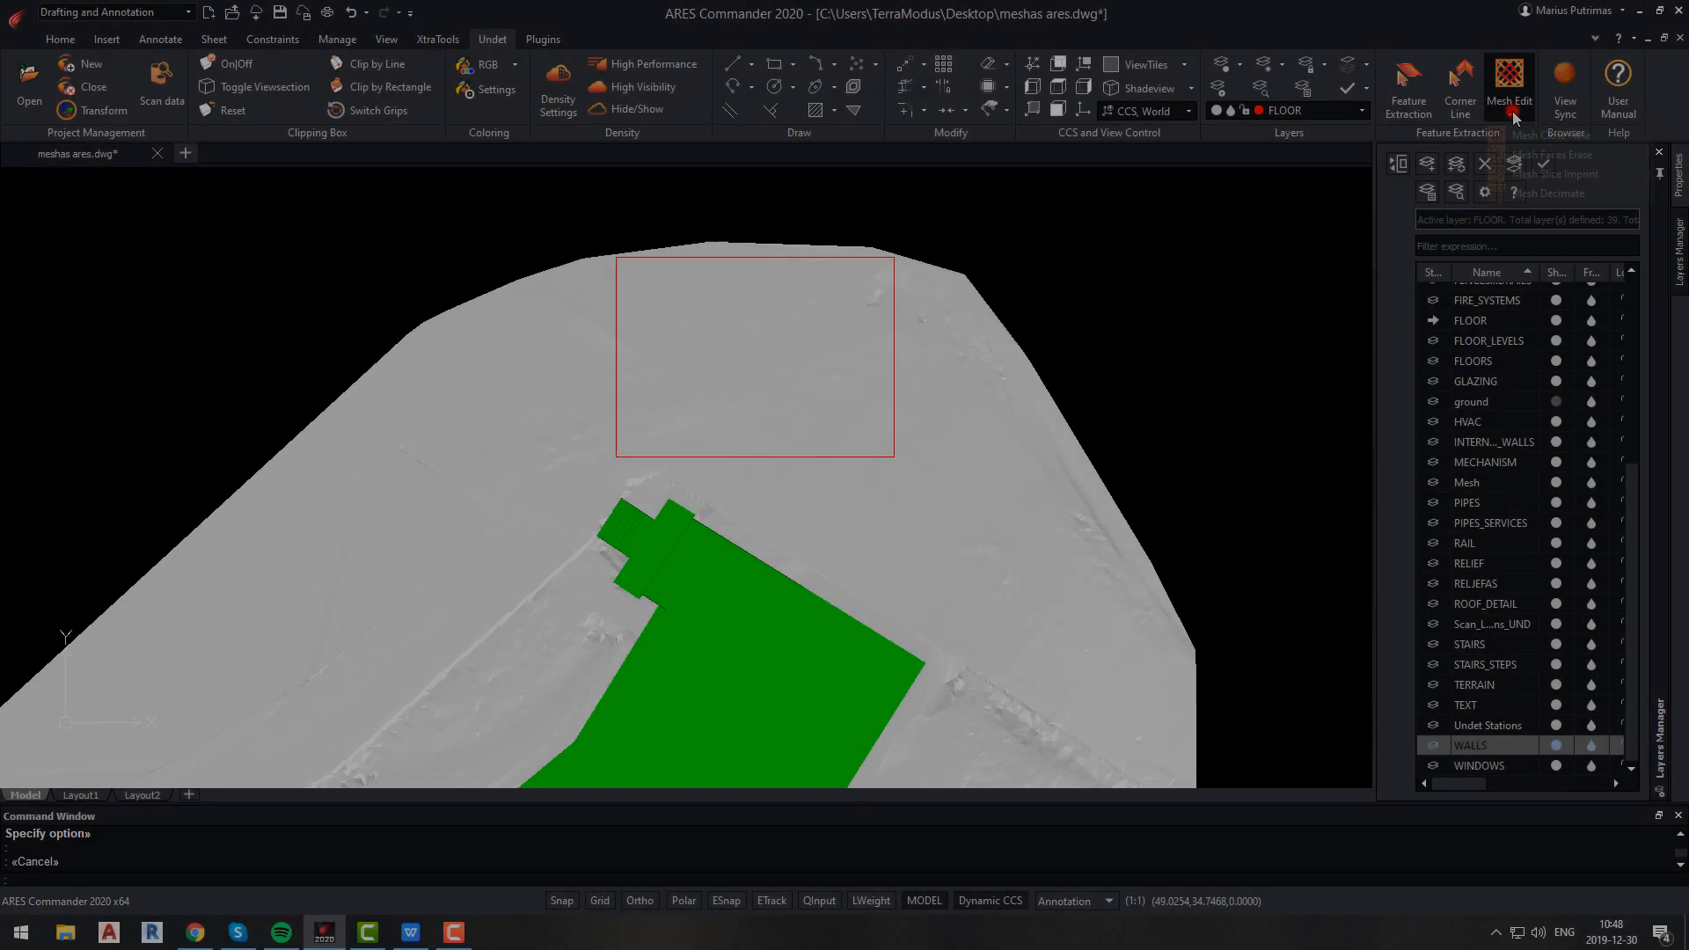
Step: Run Mesh Slice Imprint on the terrain mesh with the Slice type, using the red rectangle beyond the building as the slice object
left_click(1510, 112)
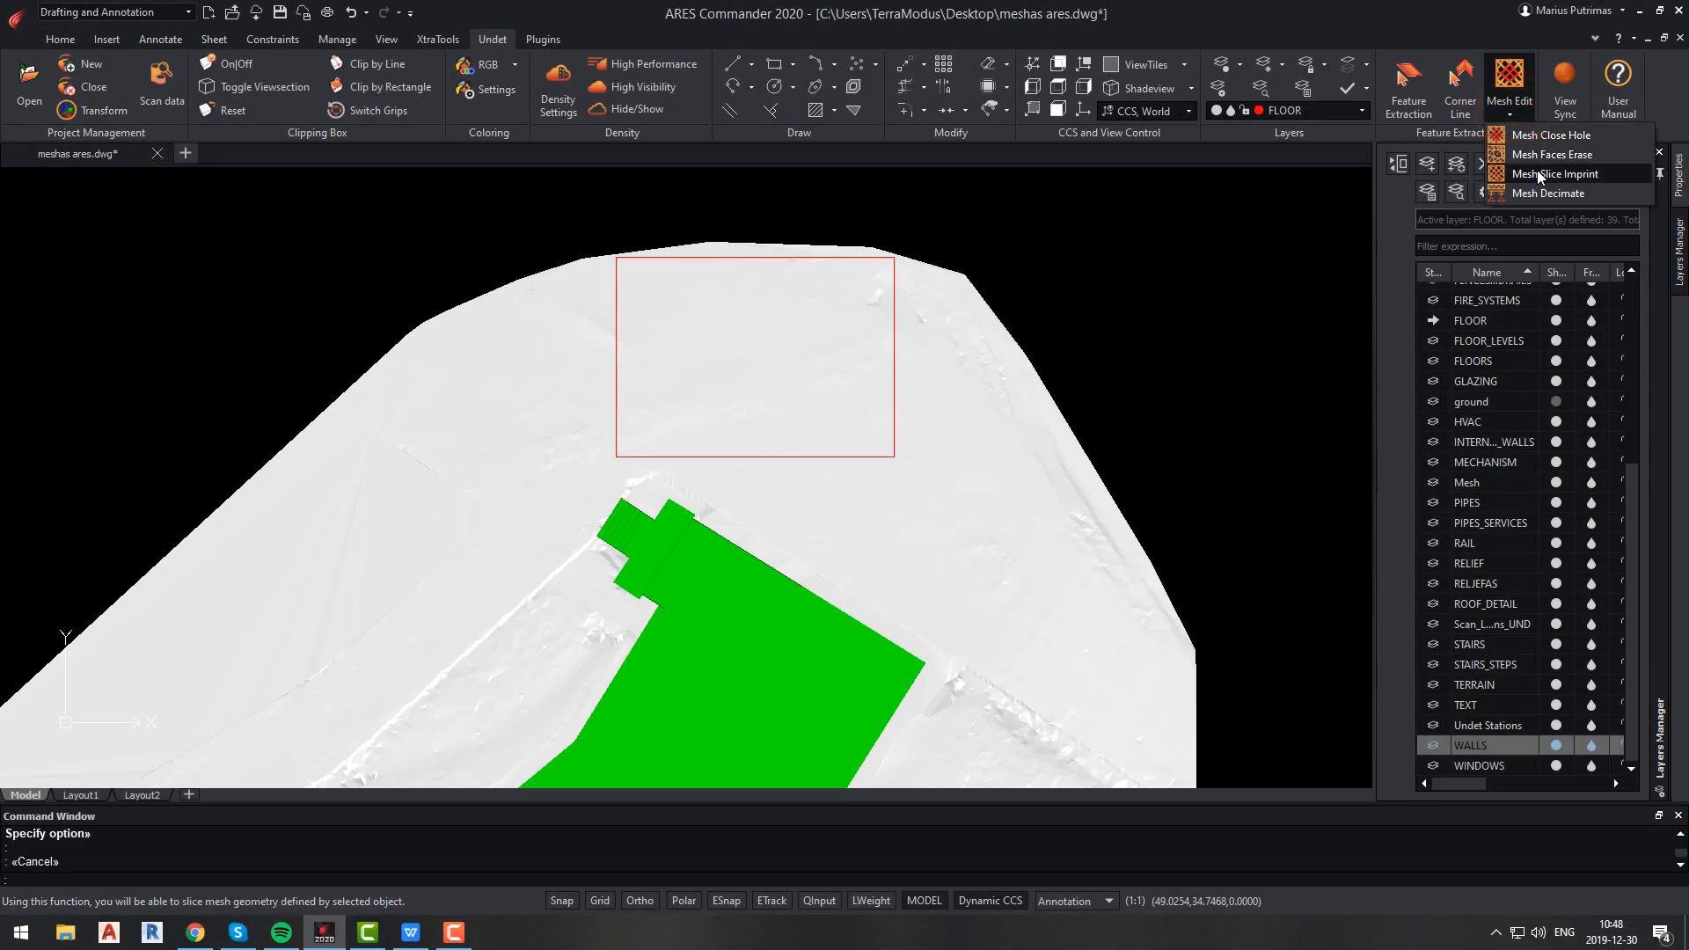
left_click(1539, 174)
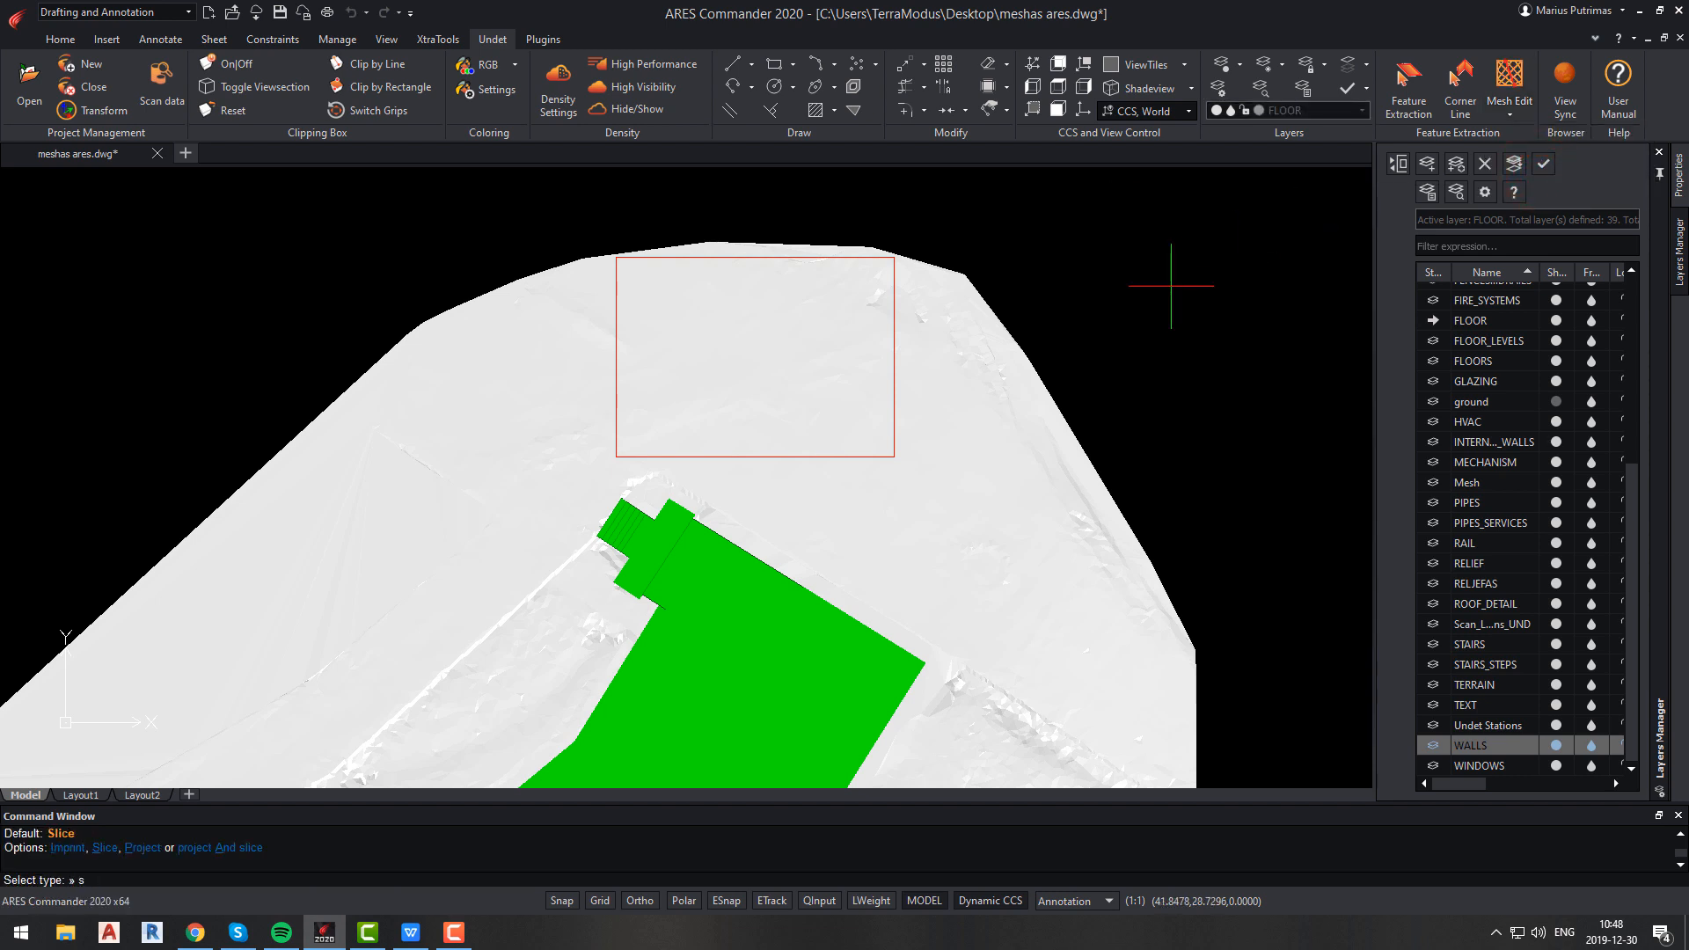
key("Return")
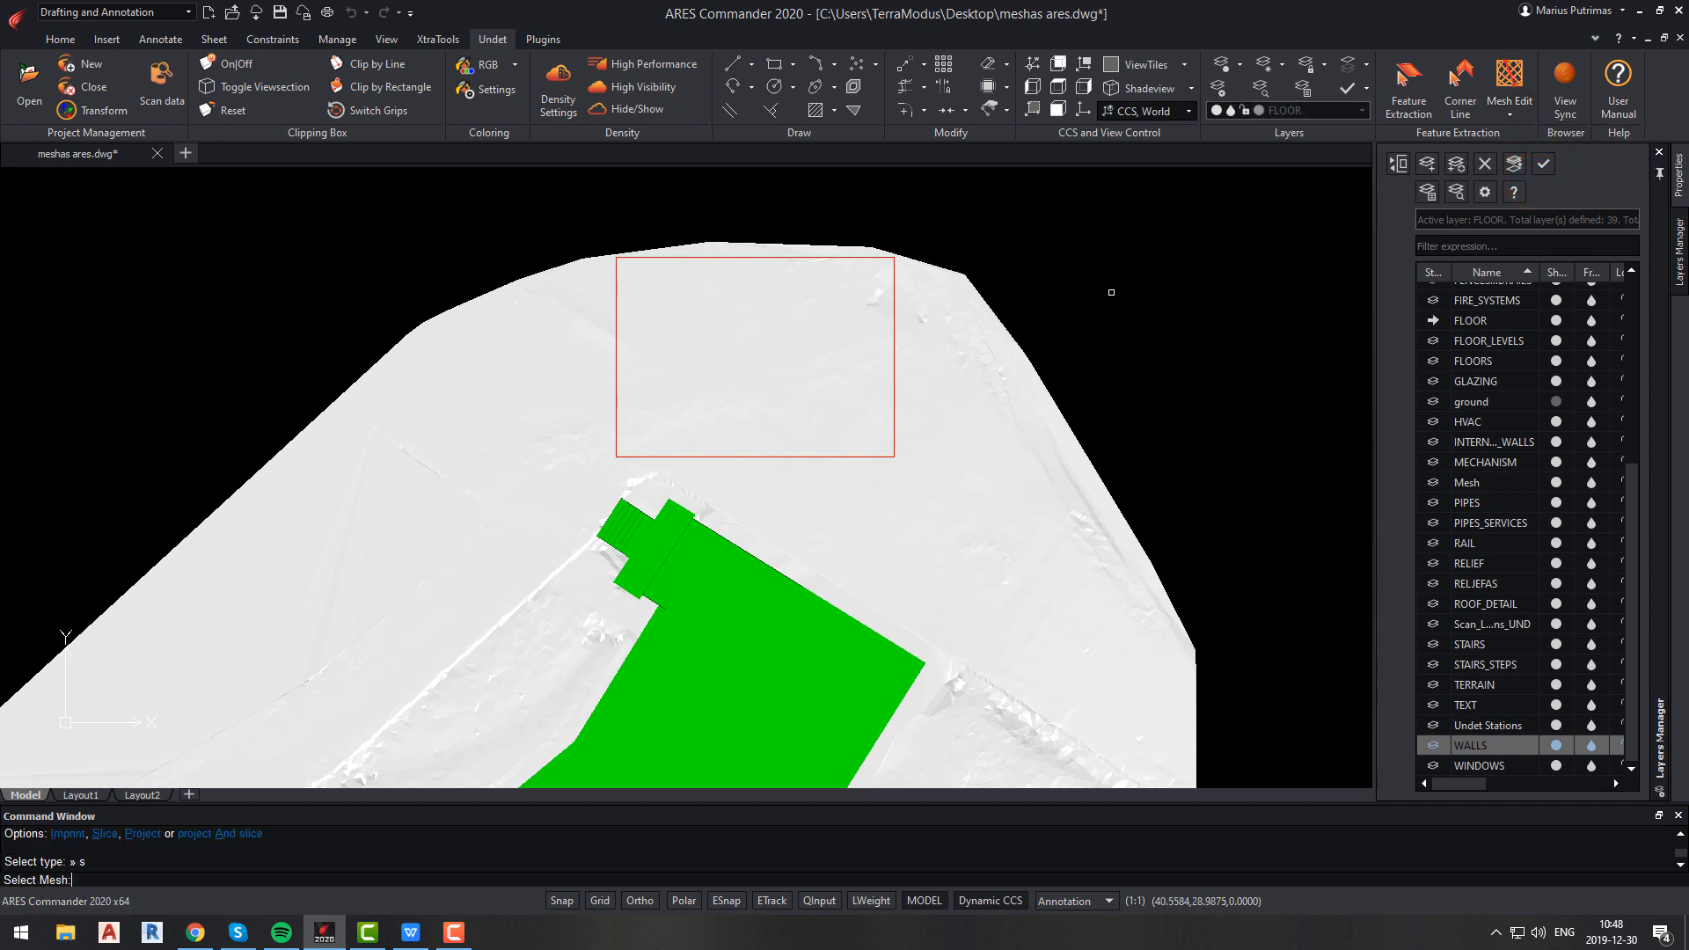
left_click(1022, 402)
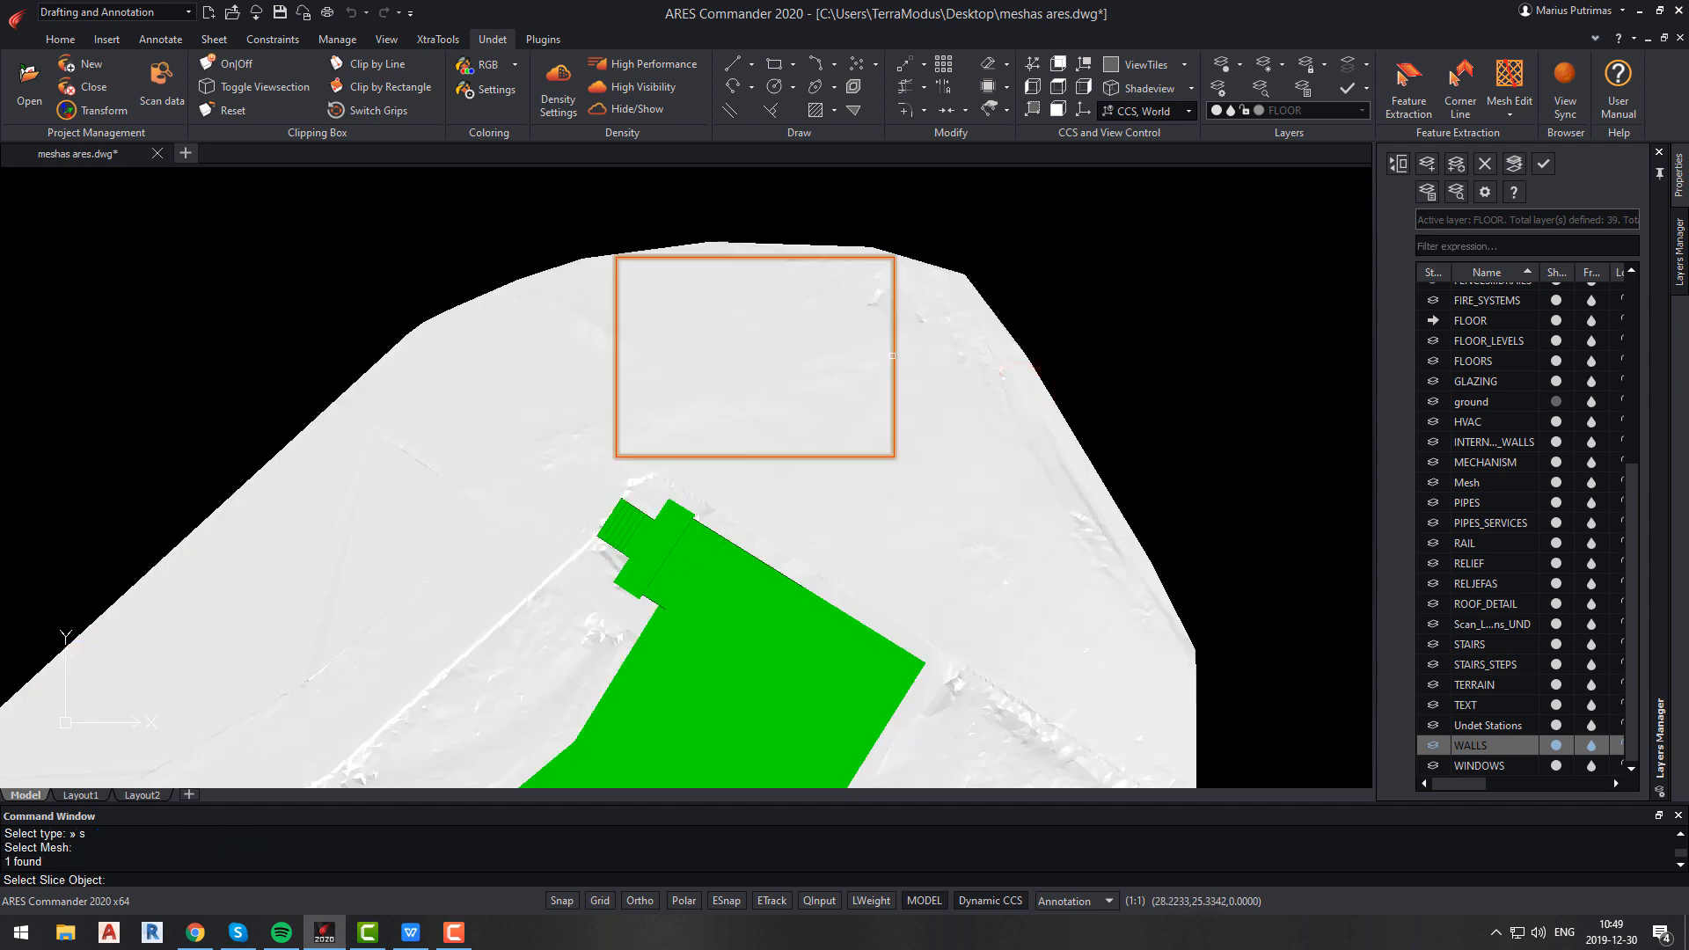
key("Return")
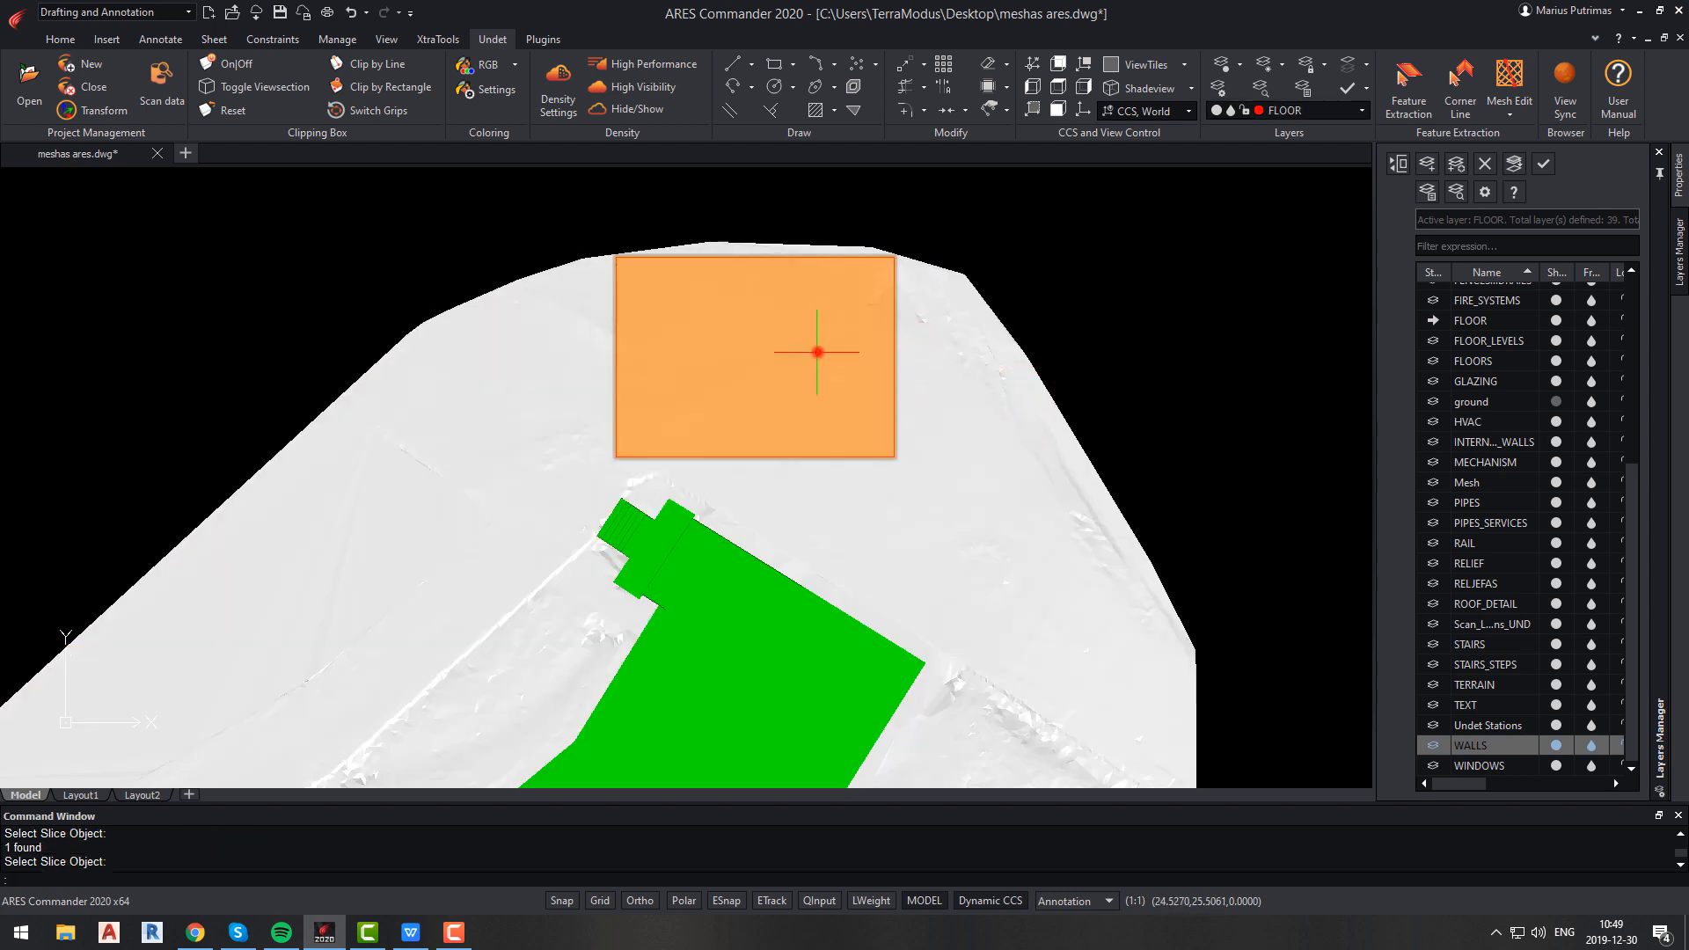
Step: Delete the sliced rectangular mesh piece beyond the building, along with the red rectangle used as its slice object
left_click(818, 352)
key("Delete")
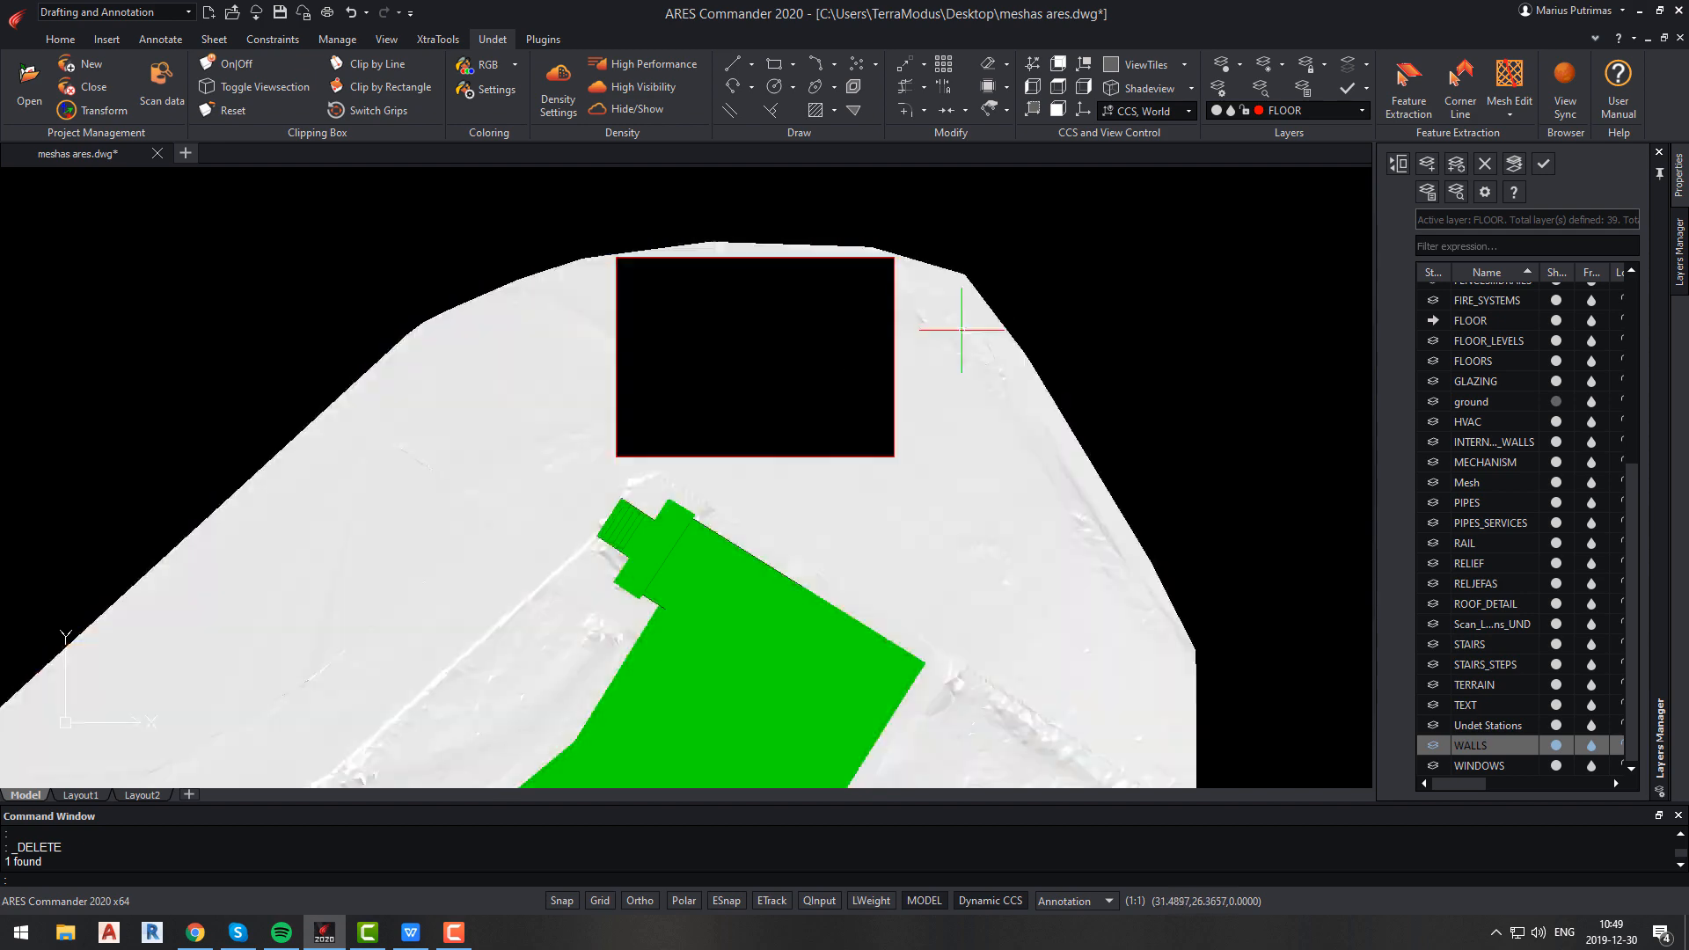
middle_click_drag(918, 327, 566, 269, "shift")
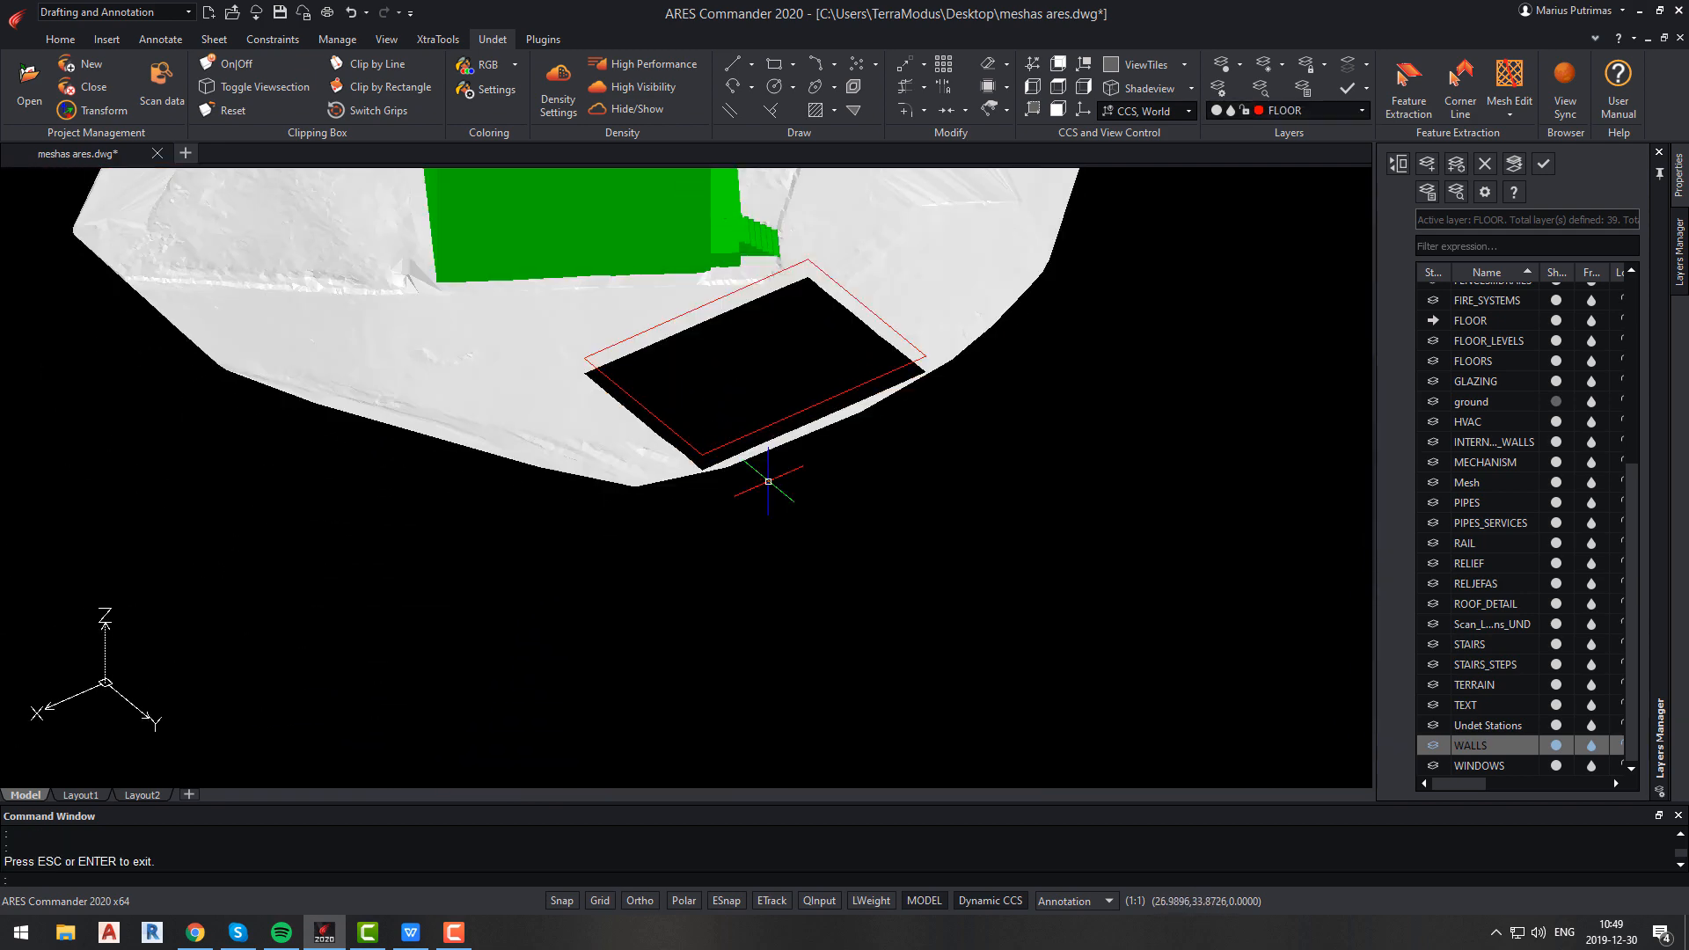
left_click(765, 426)
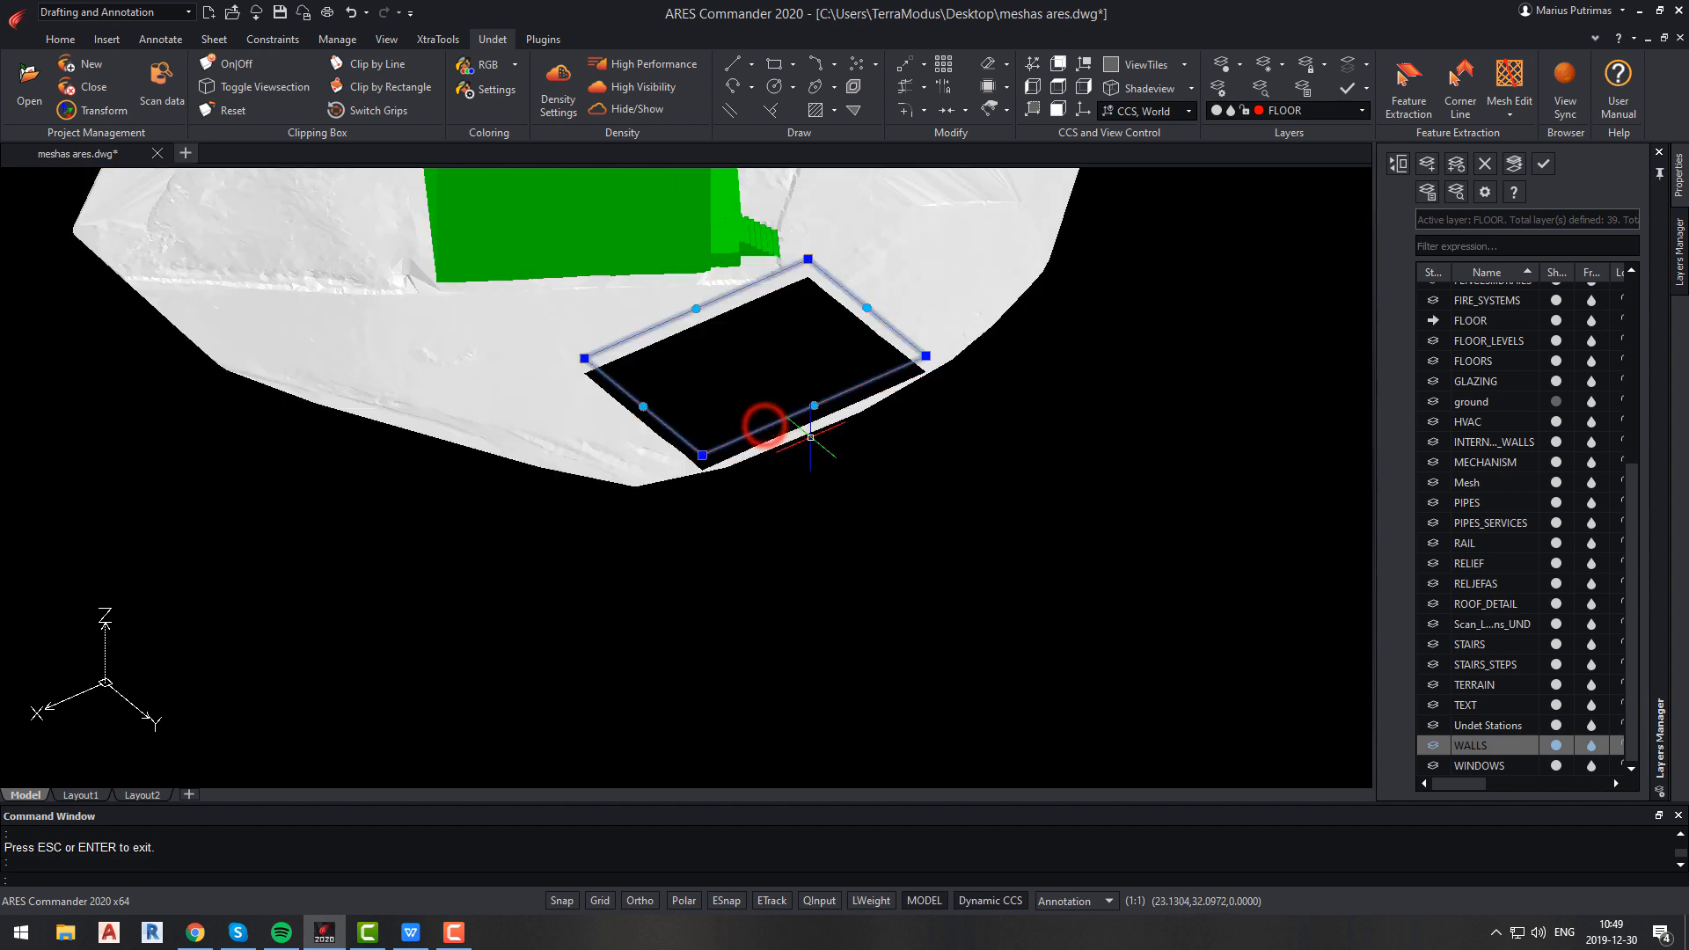
key("Delete")
Step: Display the model in 3D Wireframe and fill the rectangular terrain hole with Mesh Close Hole, picking an edge on its boundary
middle_click_drag(790, 427, 696, 599)
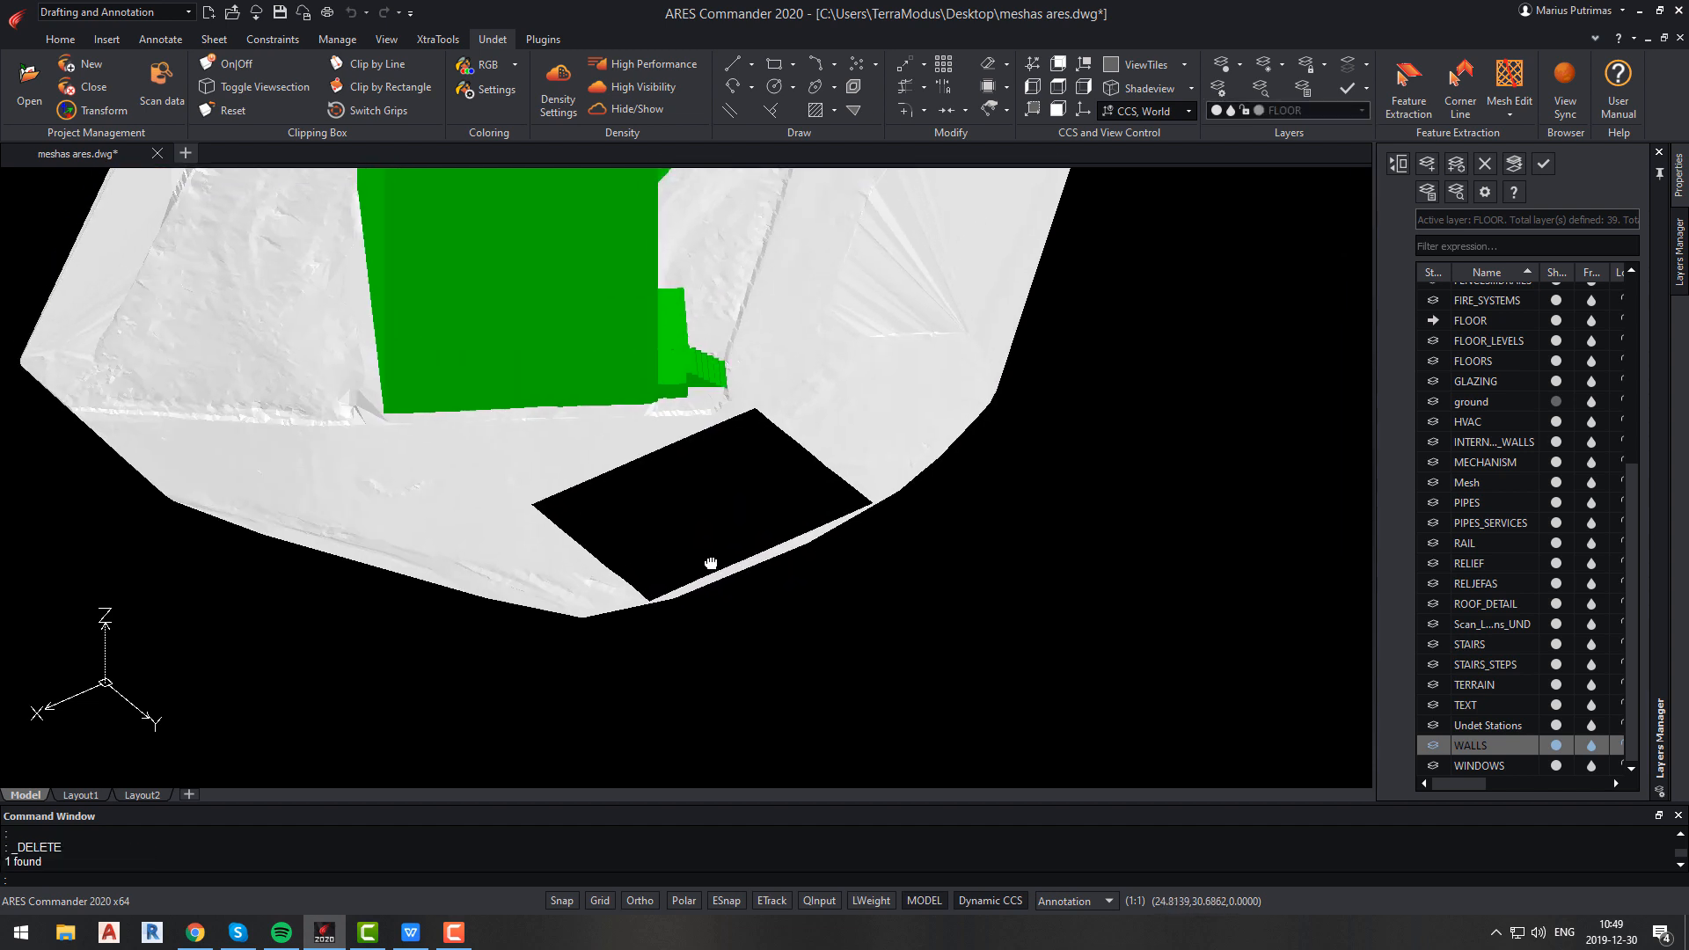
left_click(1191, 90)
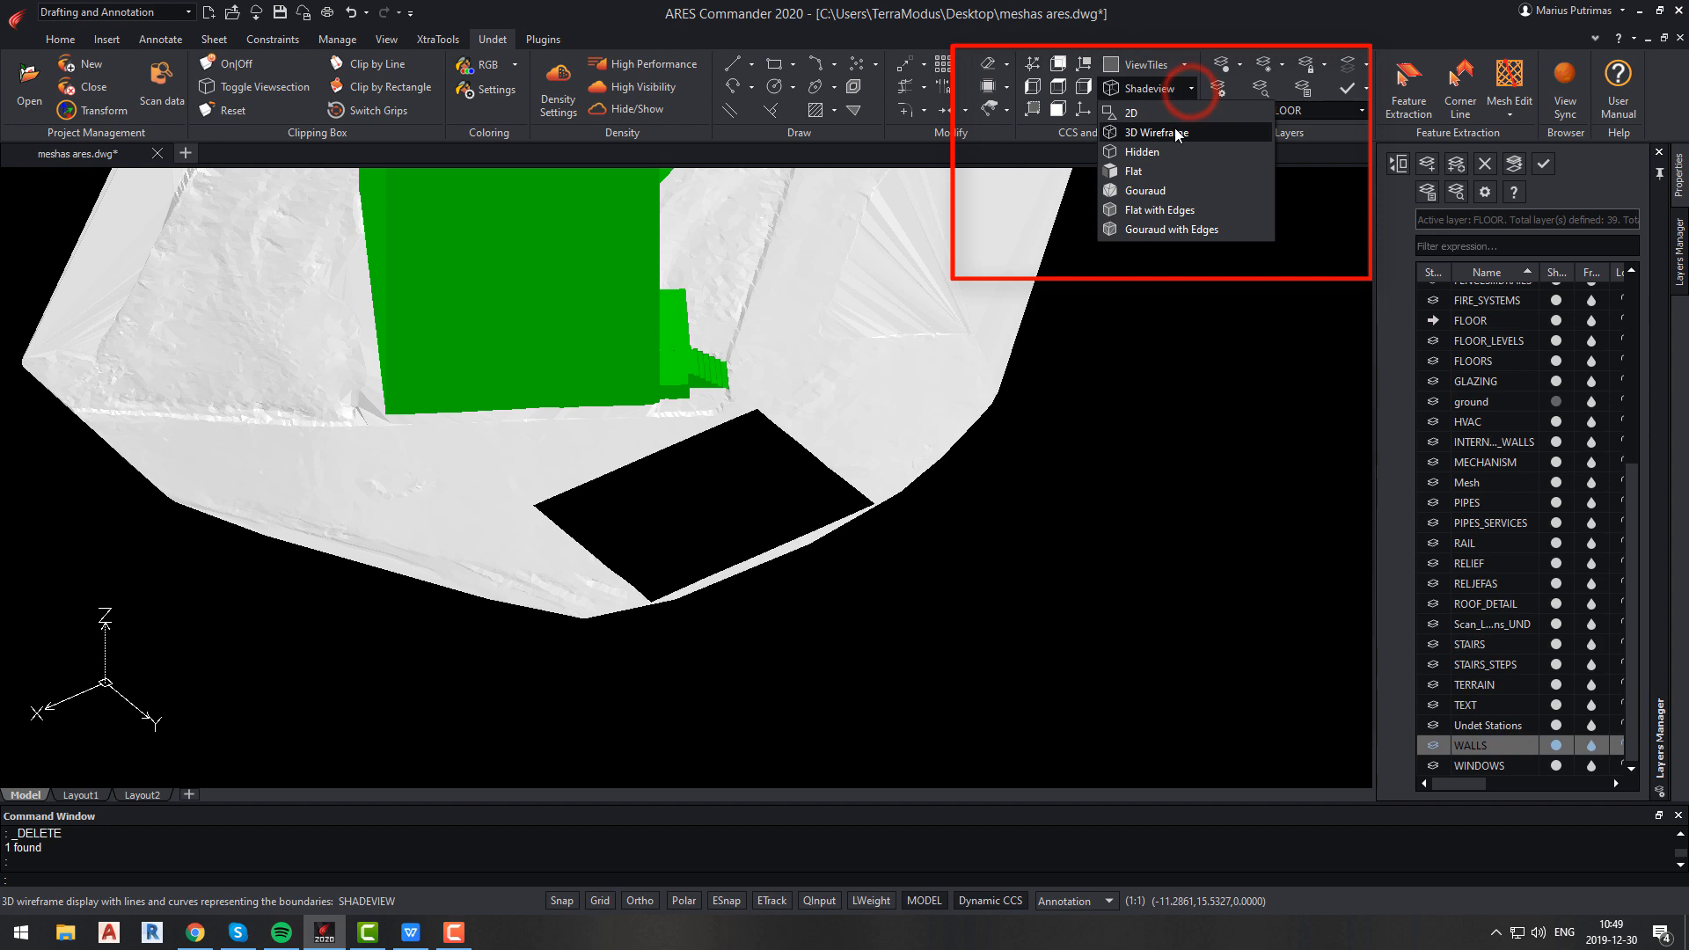
left_click(1157, 133)
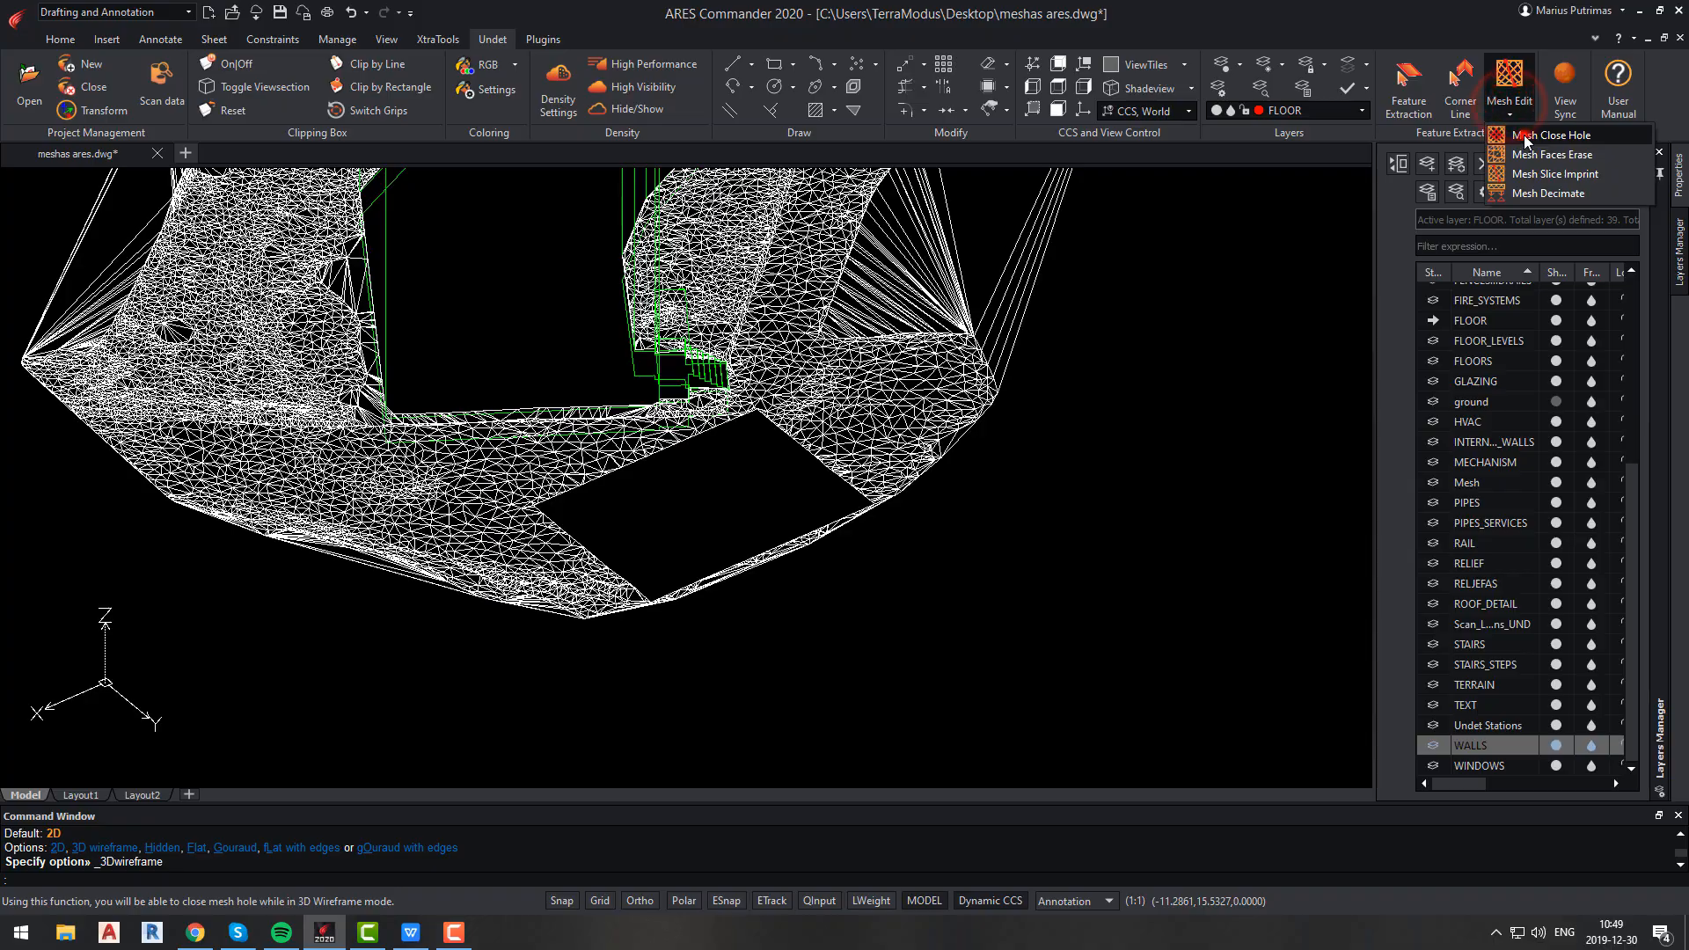
left_click(1525, 138)
scroll(596, 490, "up", 6)
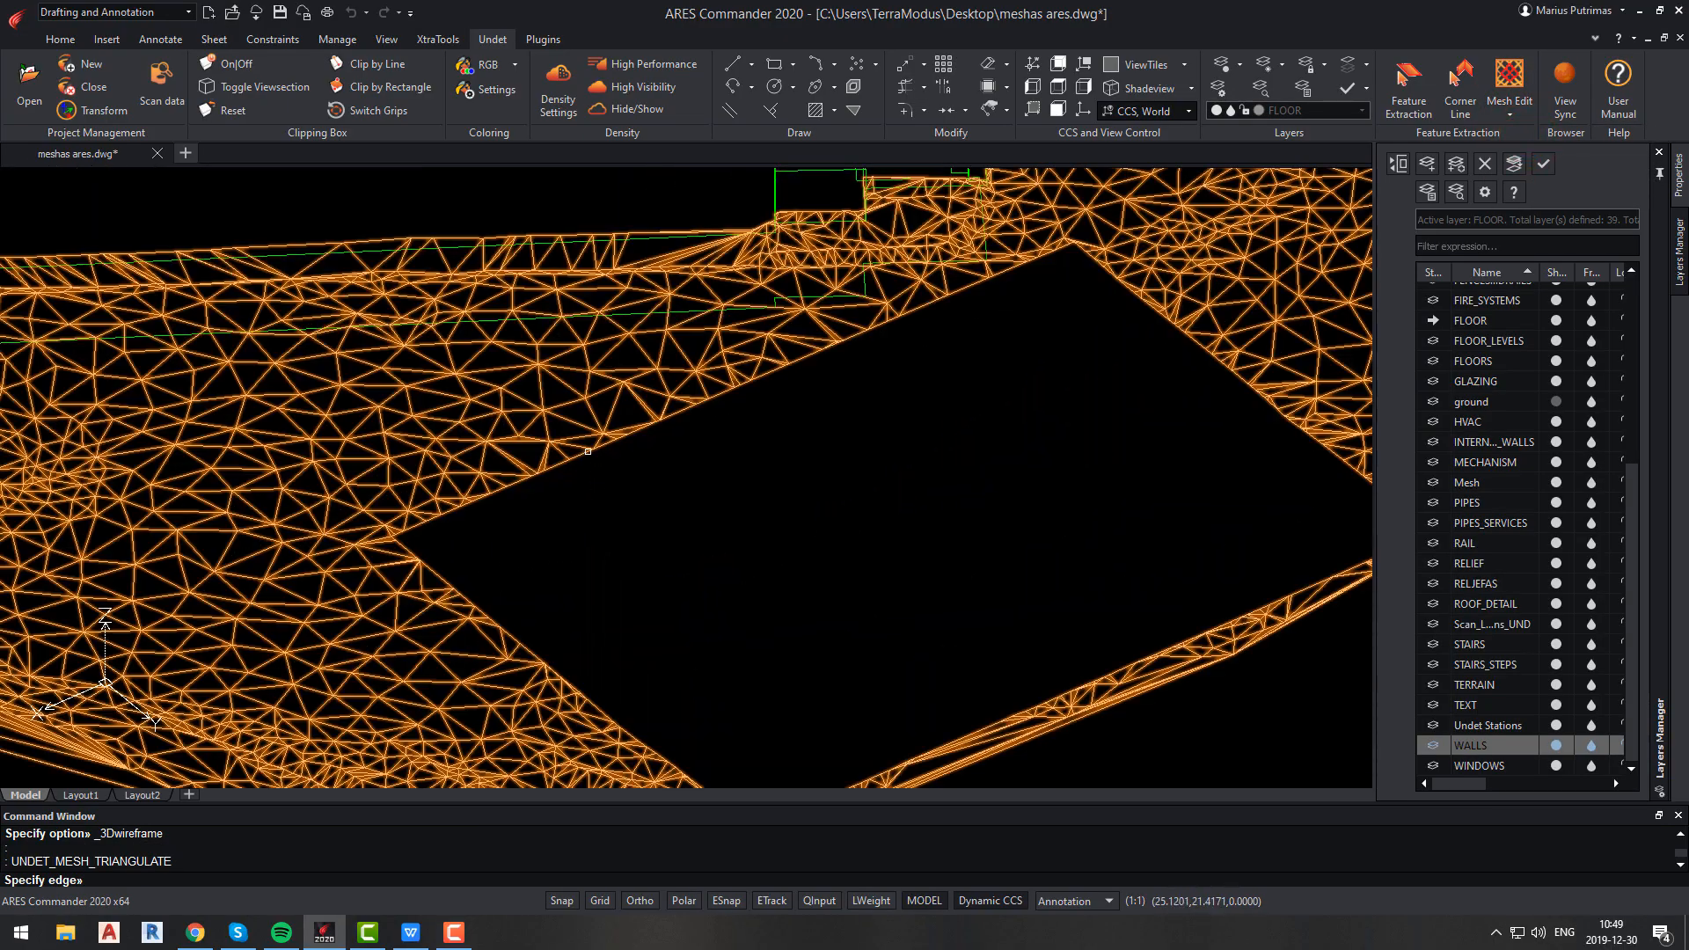
left_click(588, 451)
scroll(588, 451, "down", 5)
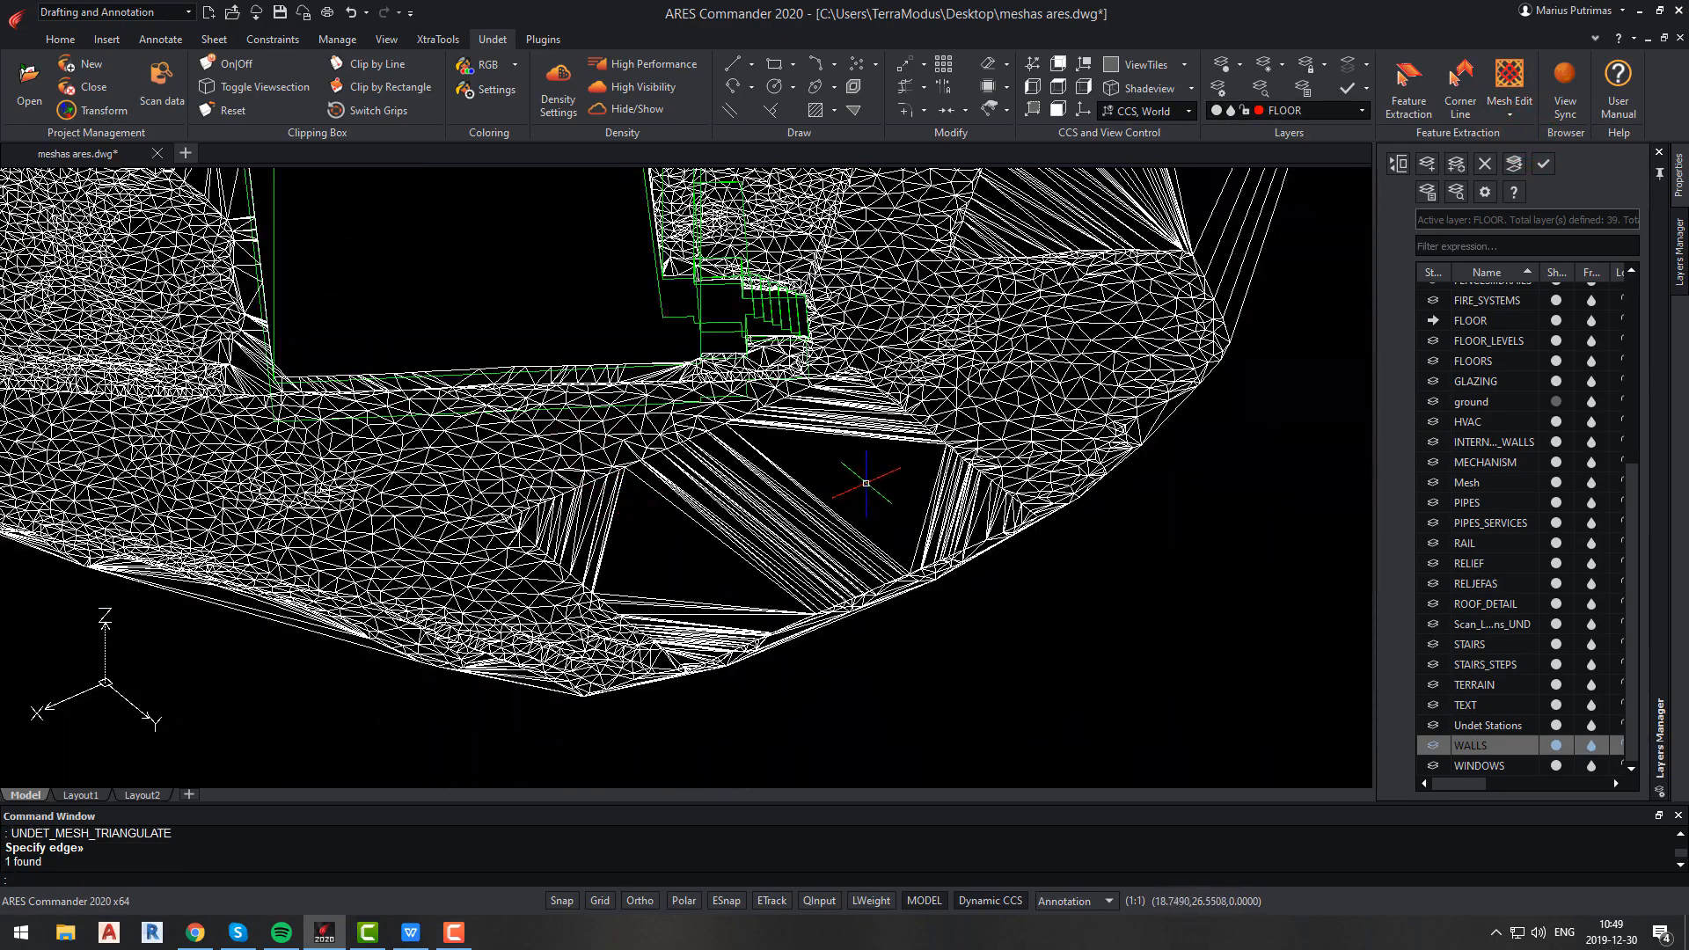
Step: Switch the model display to Gouraud shading and examine the closed area of the terrain mesh in 3D
middle_click_drag(867, 483, 753, 549, "shift")
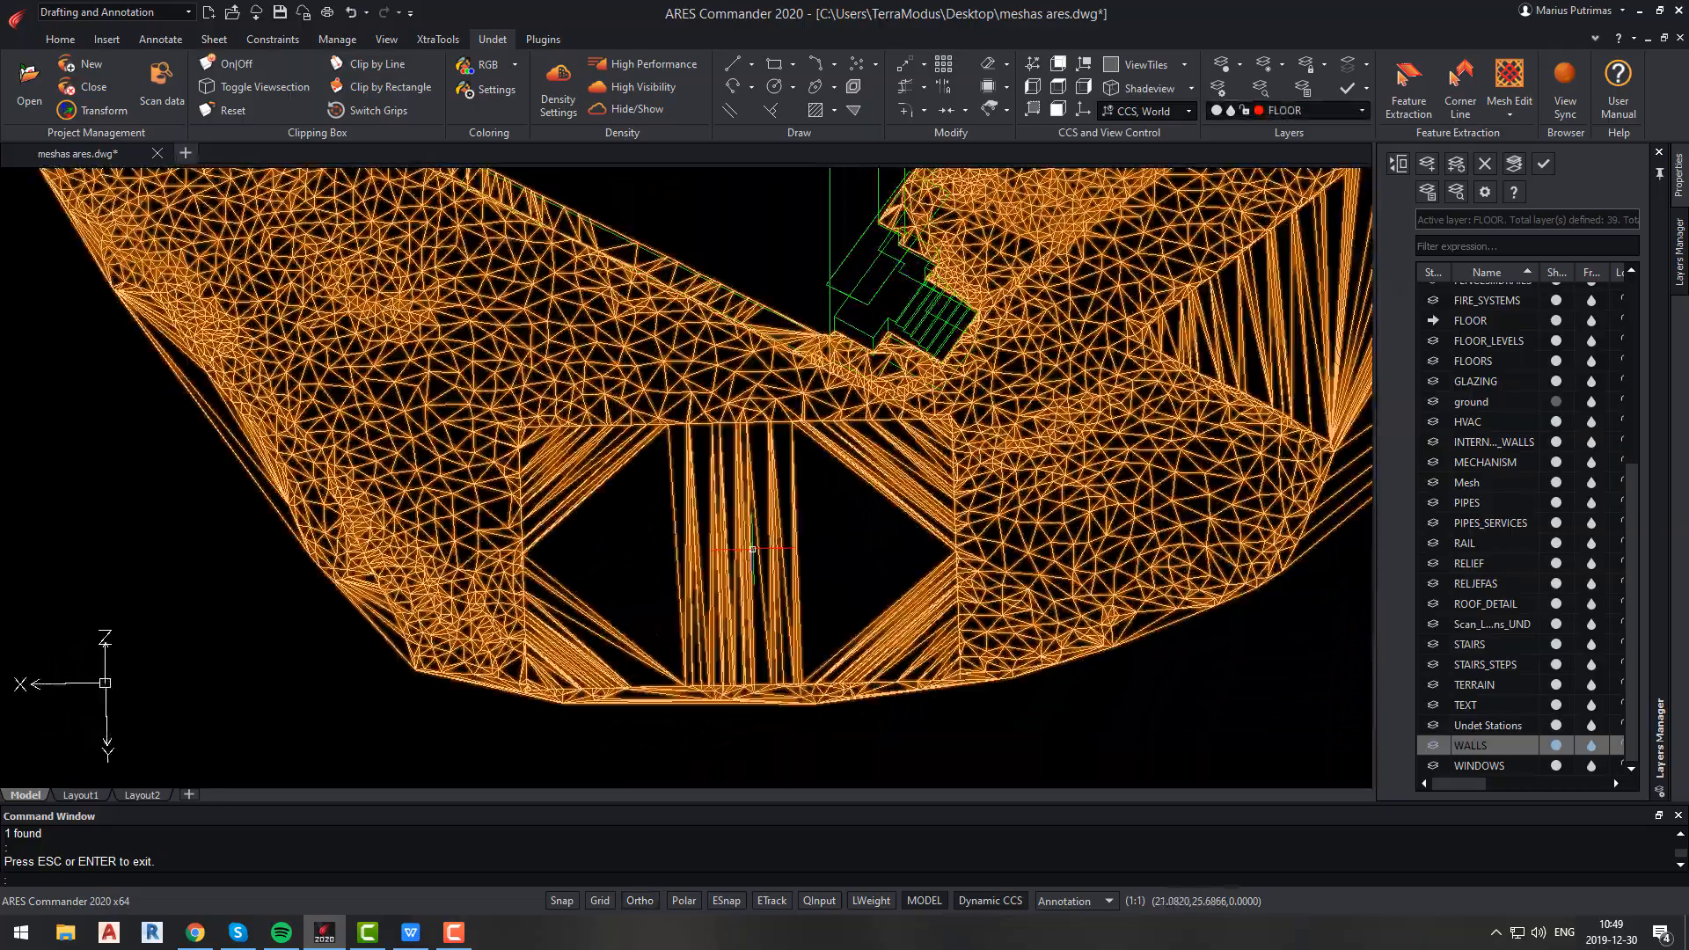
key("Escape")
left_click(1182, 91)
left_click(1191, 91)
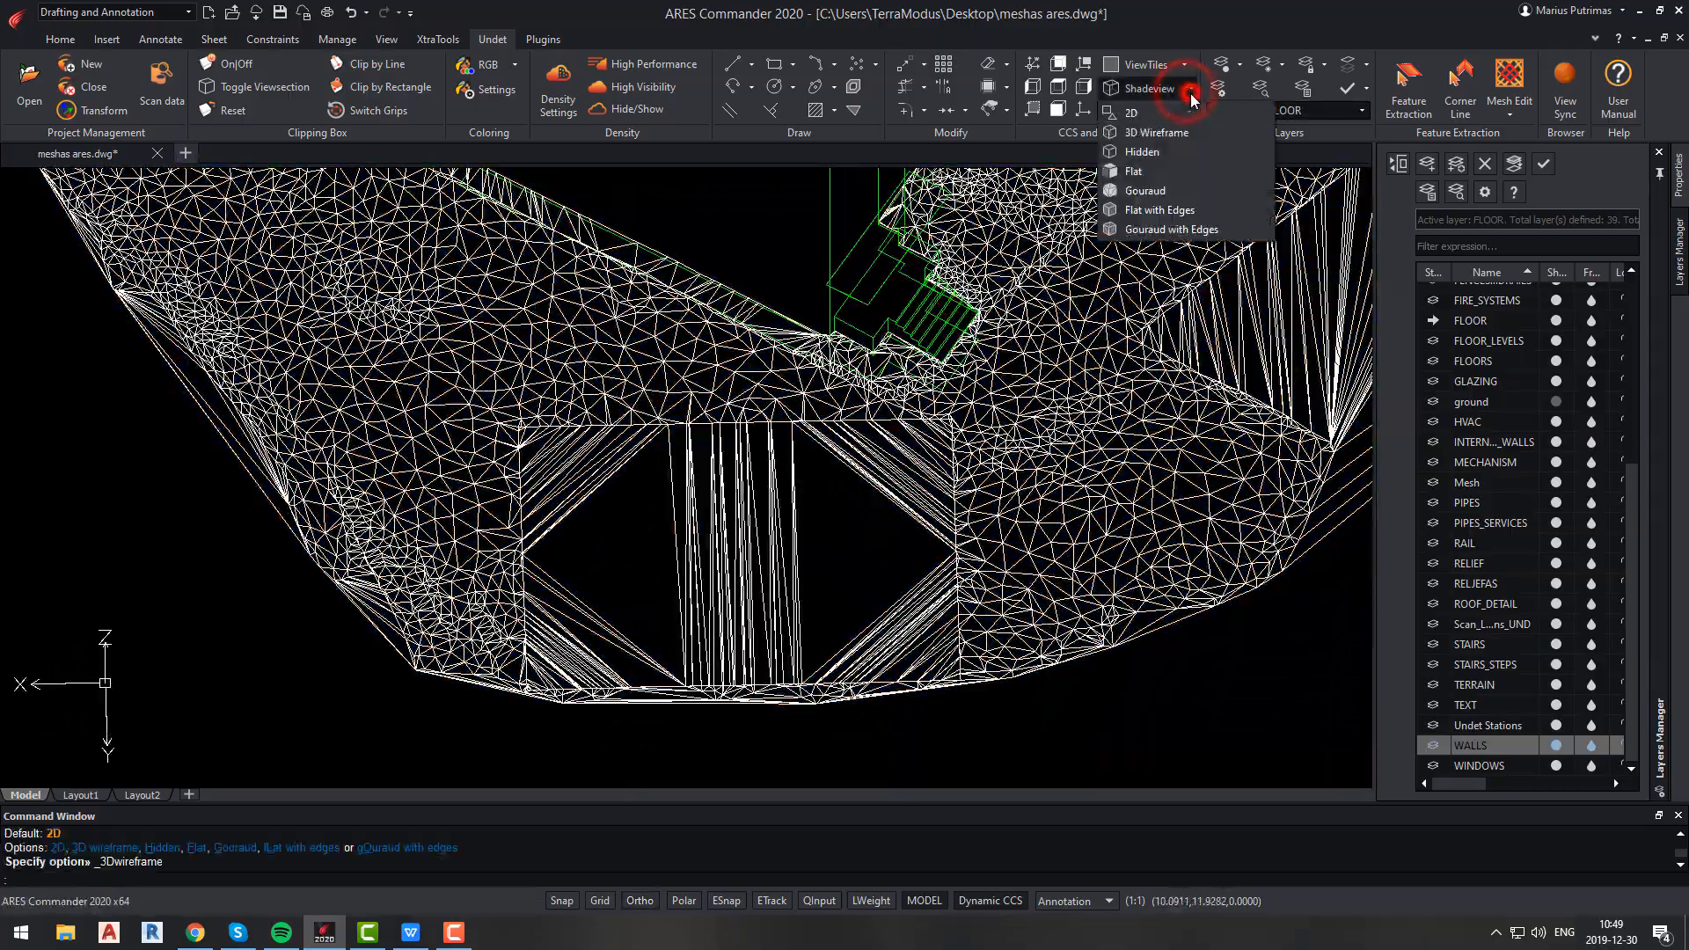
left_click(1152, 190)
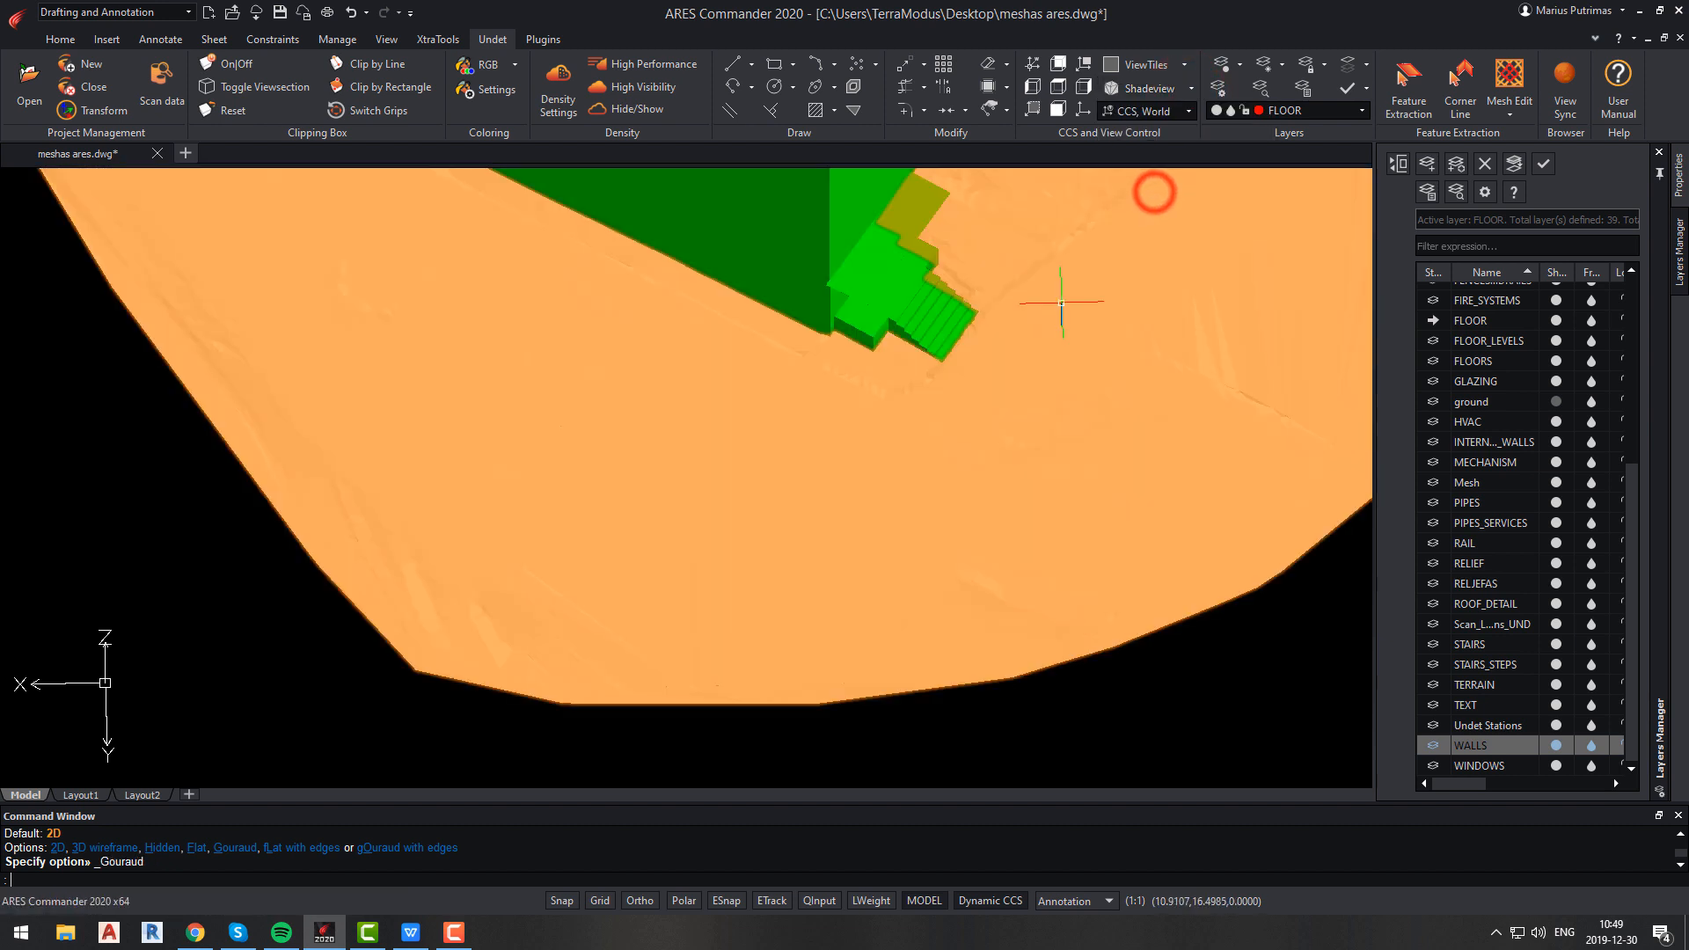
middle_click_drag(772, 728, 660, 664, "shift")
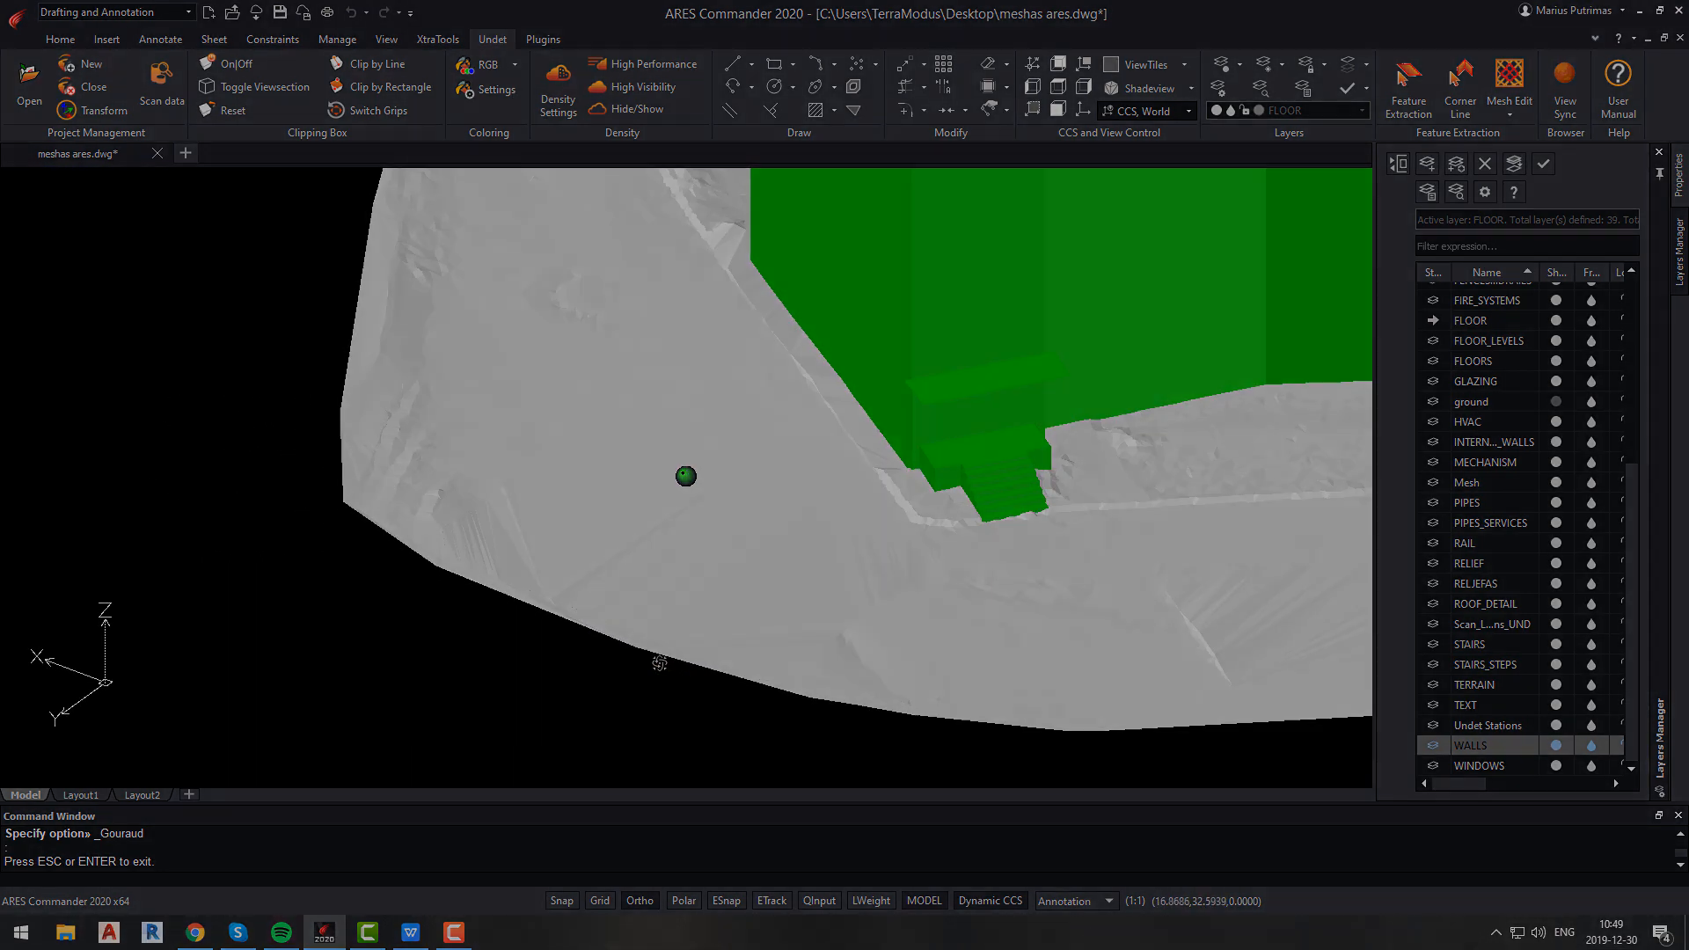